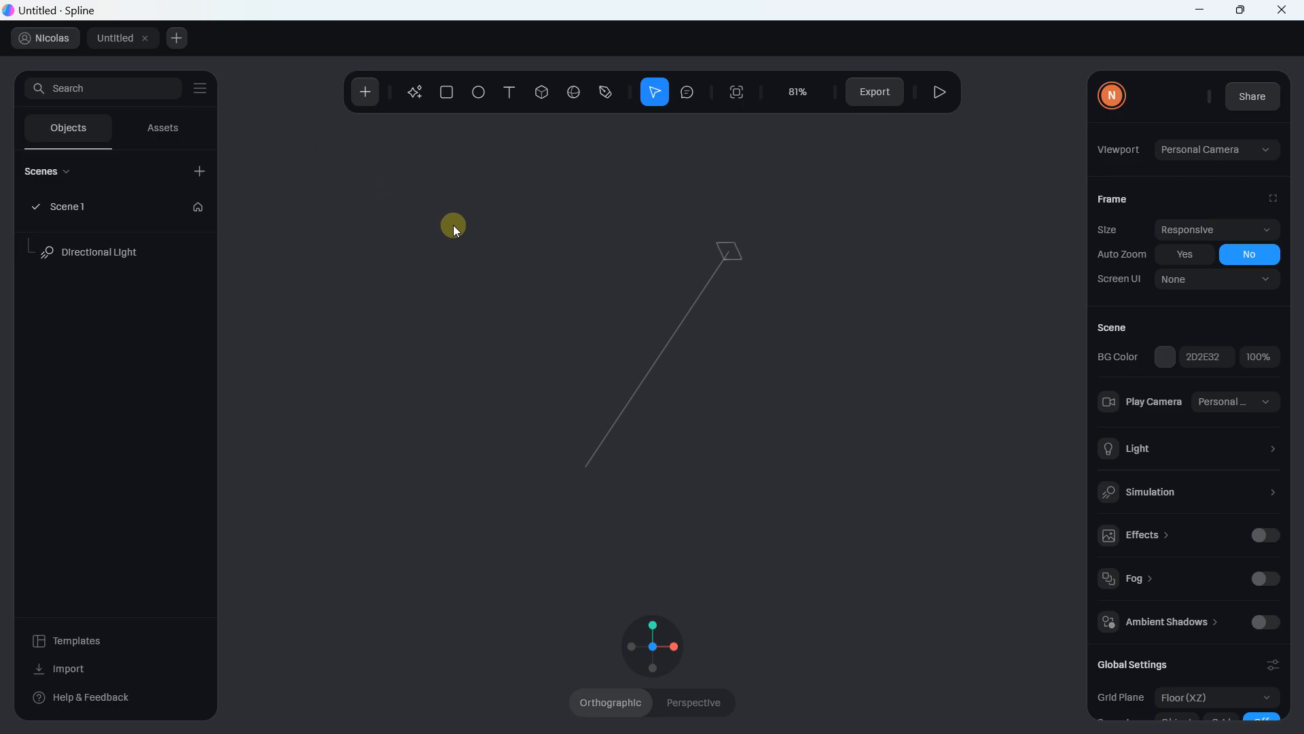
# Step: Open the object templates library and show its Home category
pyautogui.moveTo(482, 269); pyautogui.dragTo(616, 303)
pyautogui.scroll(-5, 607, 295)
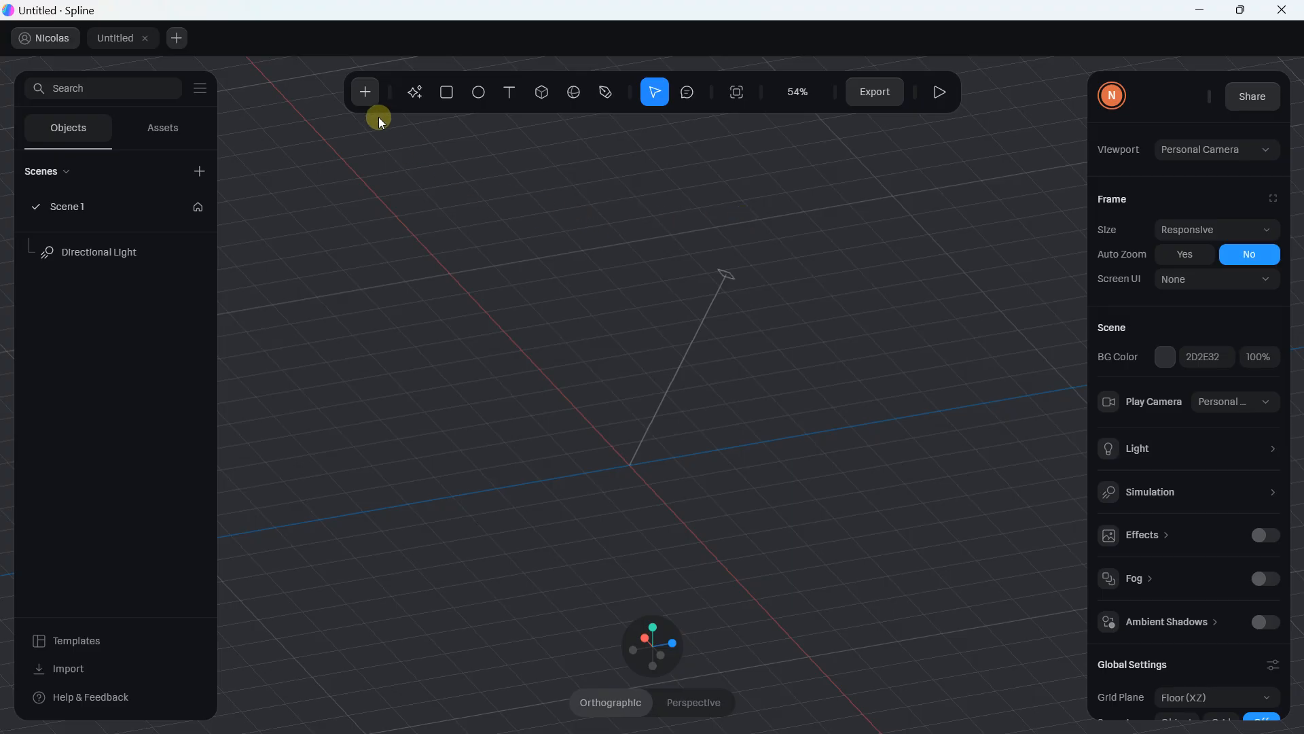
pyautogui.click(365, 95)
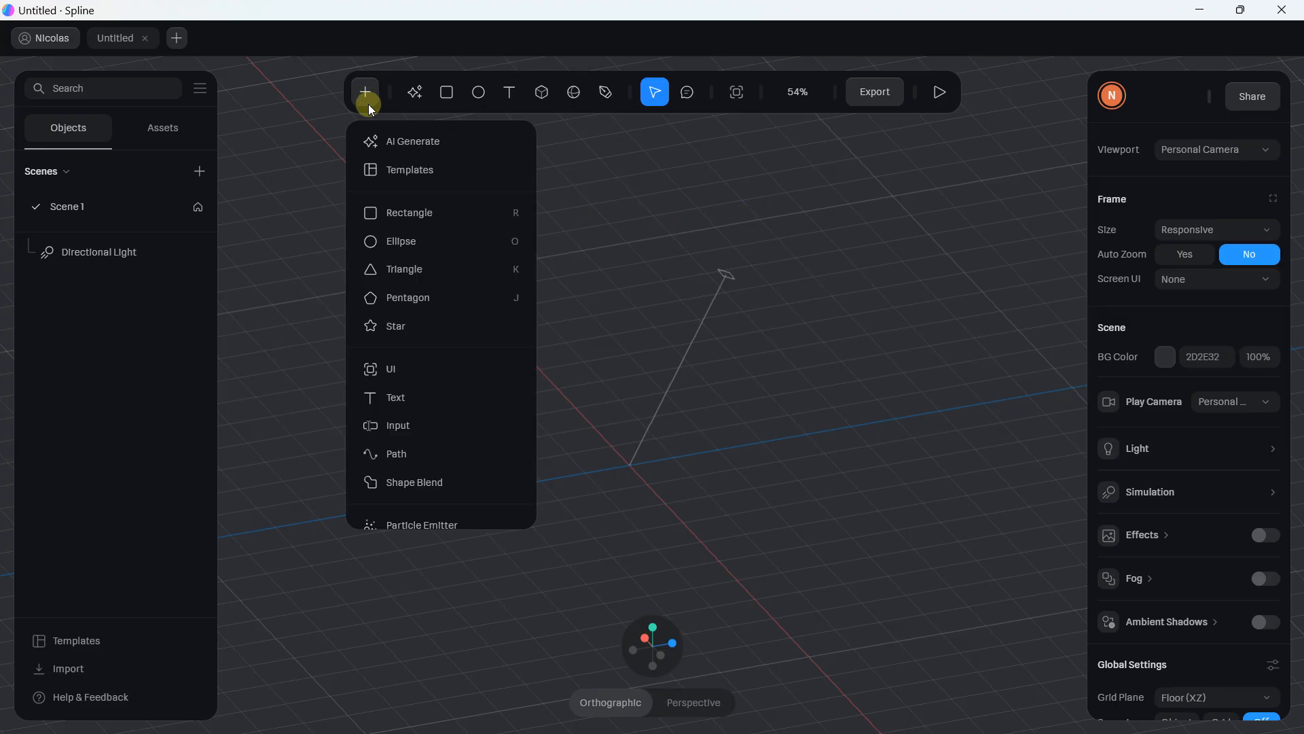
pyautogui.click(395, 171)
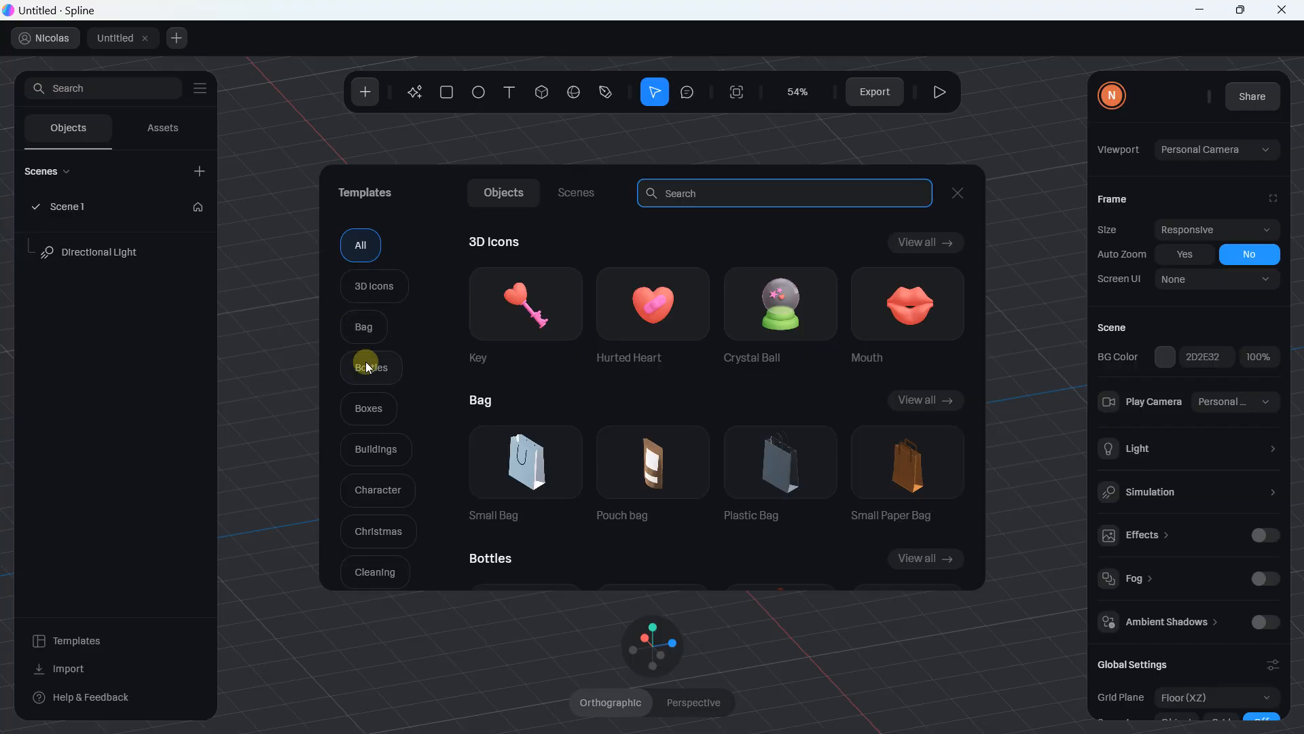
pyautogui.scroll(-6, 367, 365)
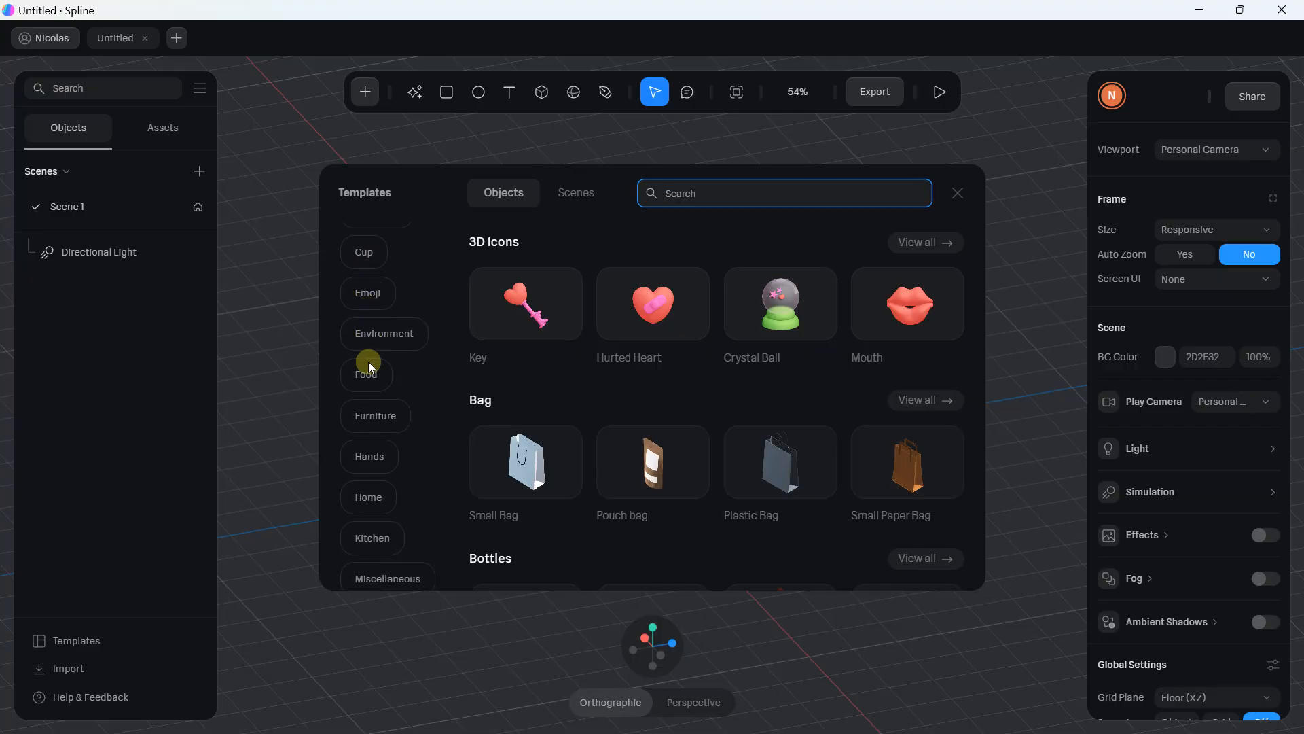
pyautogui.scroll(-4, 368, 361)
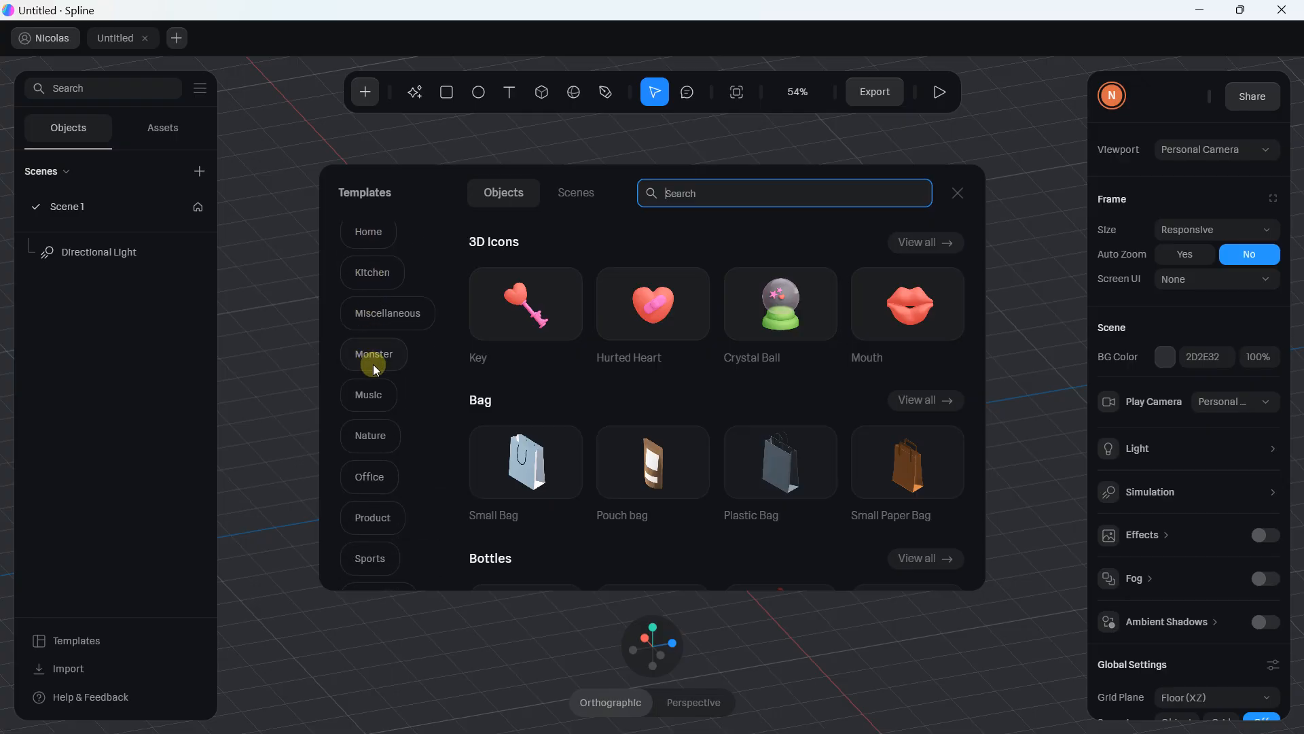
pyautogui.scroll(3, 373, 364)
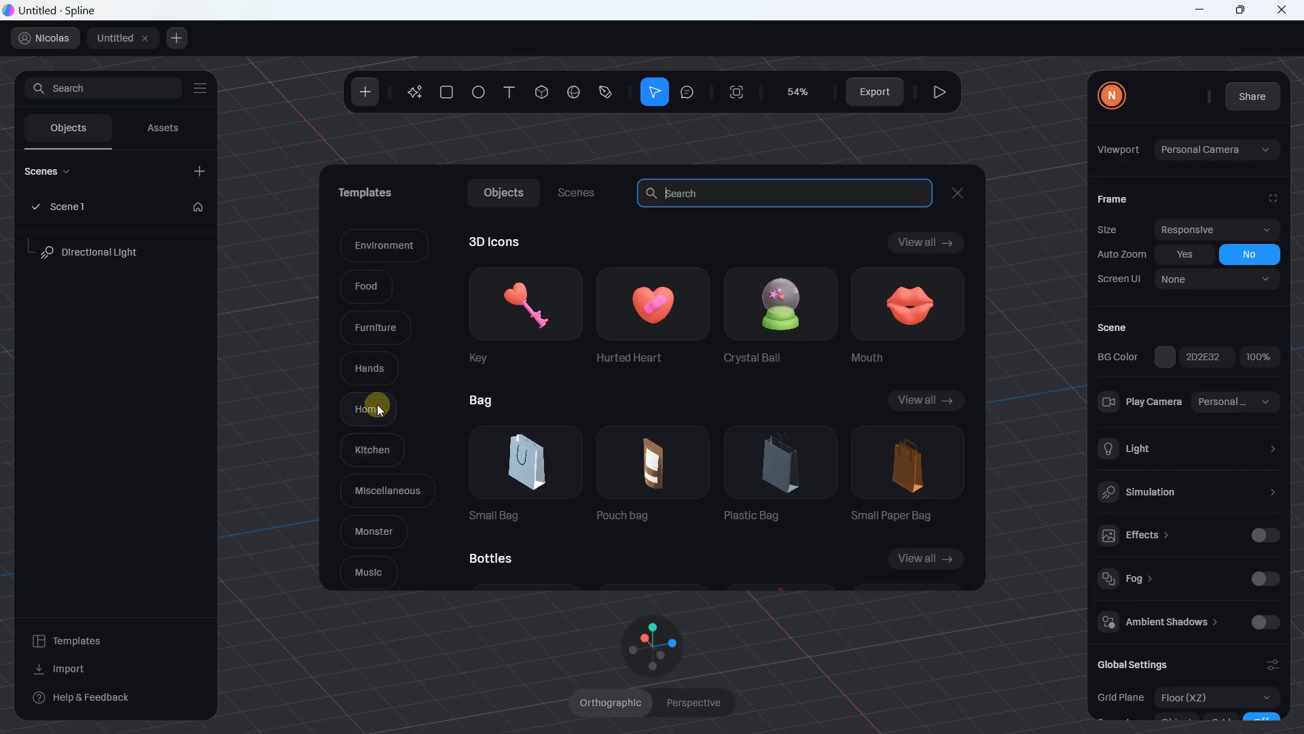
pyautogui.click(377, 406)
# Step: Add the Table Large template from the Home category to the scene and close the library
pyautogui.scroll(-10, 699, 393)
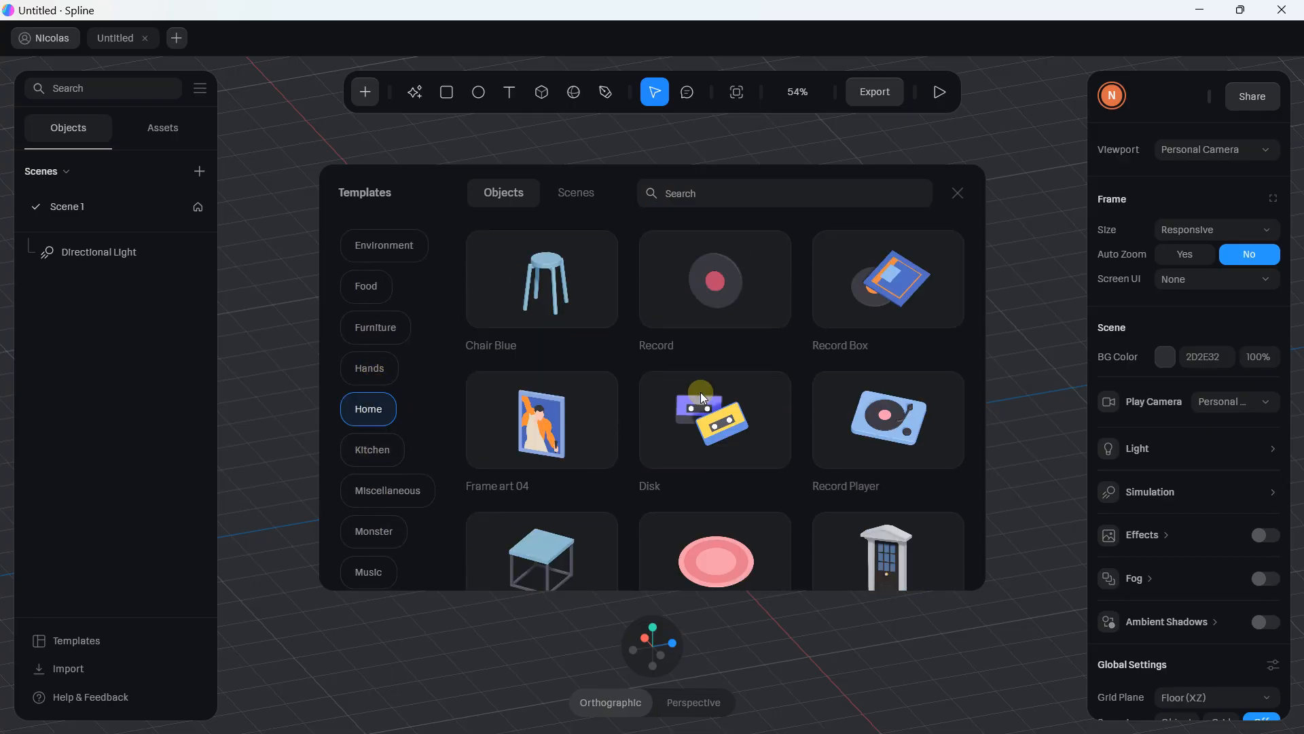
pyautogui.scroll(-5, 744, 418)
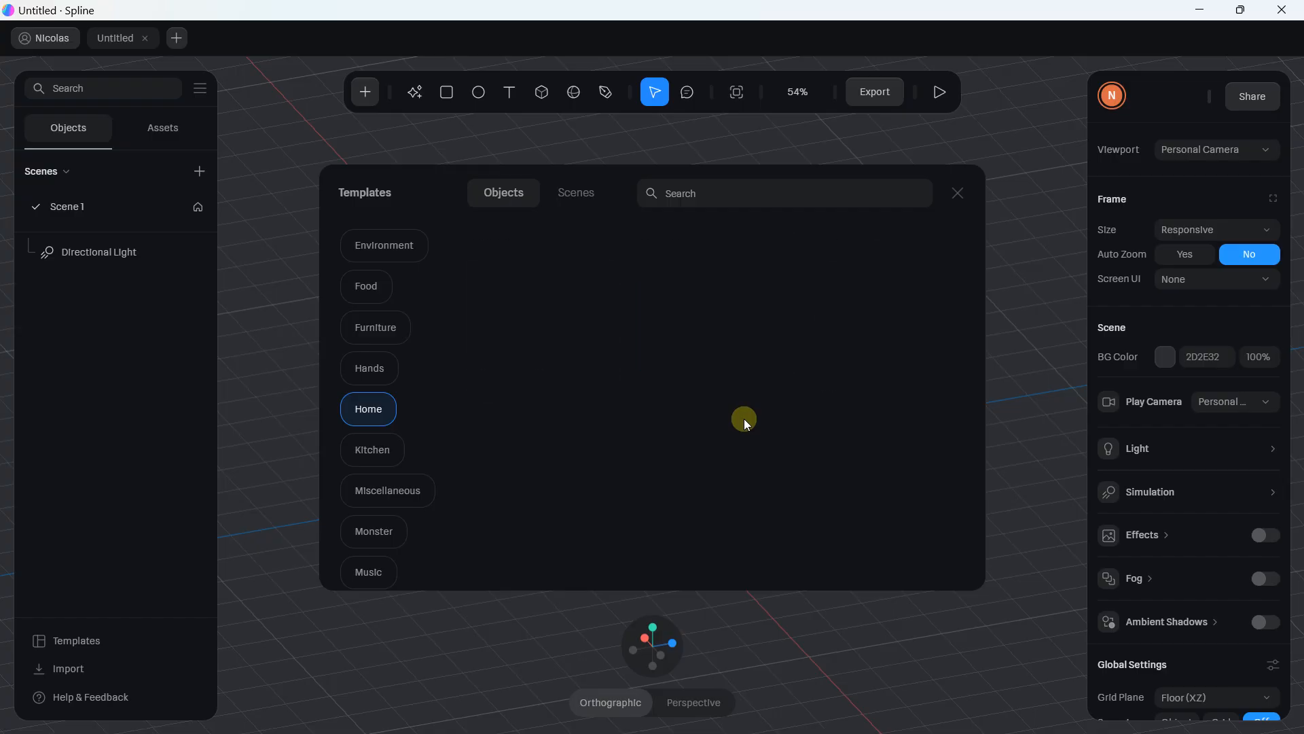
pyautogui.scroll(-10, 700, 367)
pyautogui.scroll(-5, 703, 401)
pyautogui.scroll(-10, 705, 388)
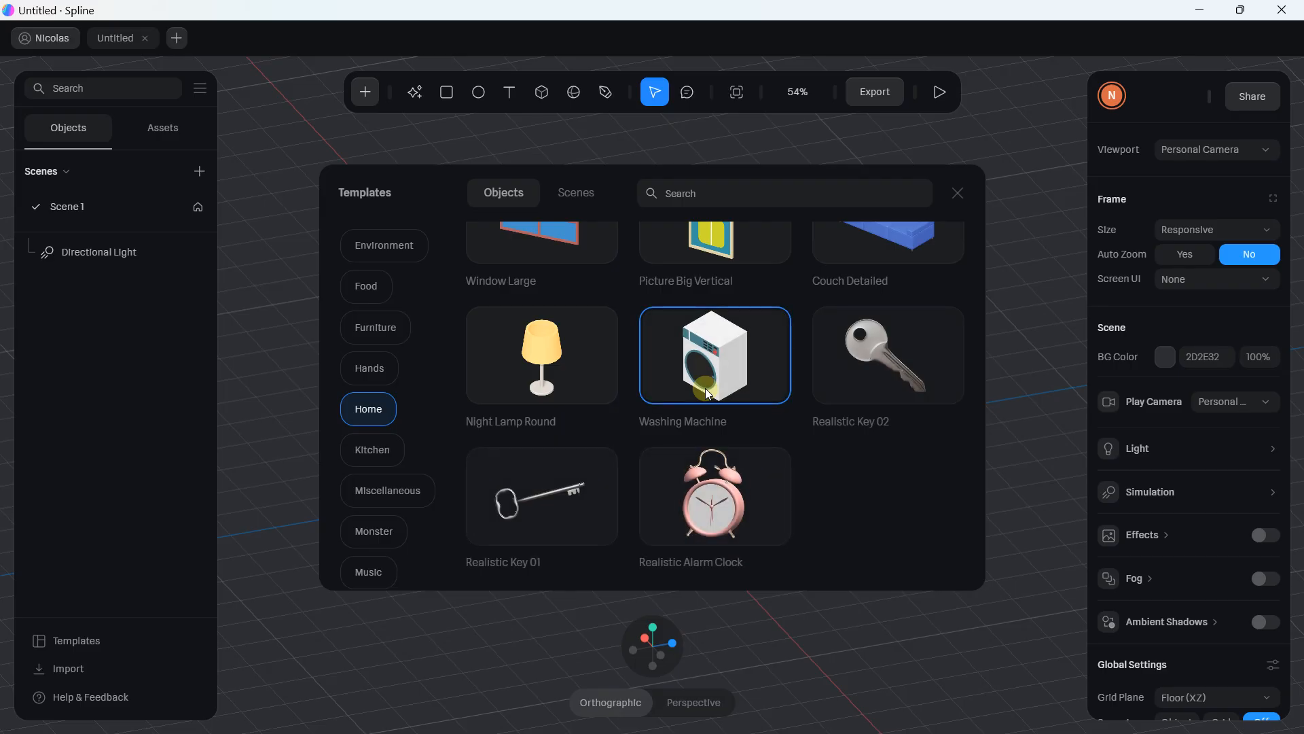
pyautogui.scroll(5, 706, 389)
pyautogui.scroll(-5, 707, 389)
pyautogui.scroll(5, 723, 390)
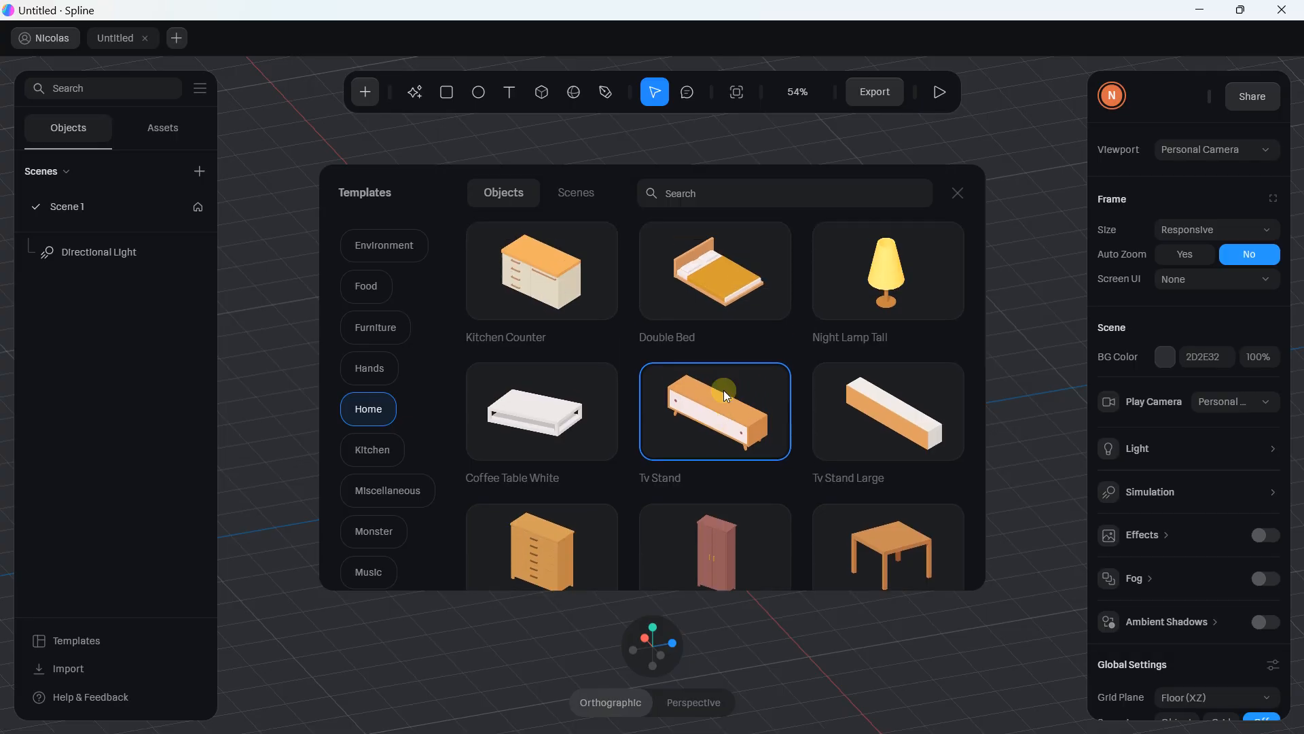
pyautogui.scroll(3, 724, 390)
pyautogui.scroll(3, 724, 390)
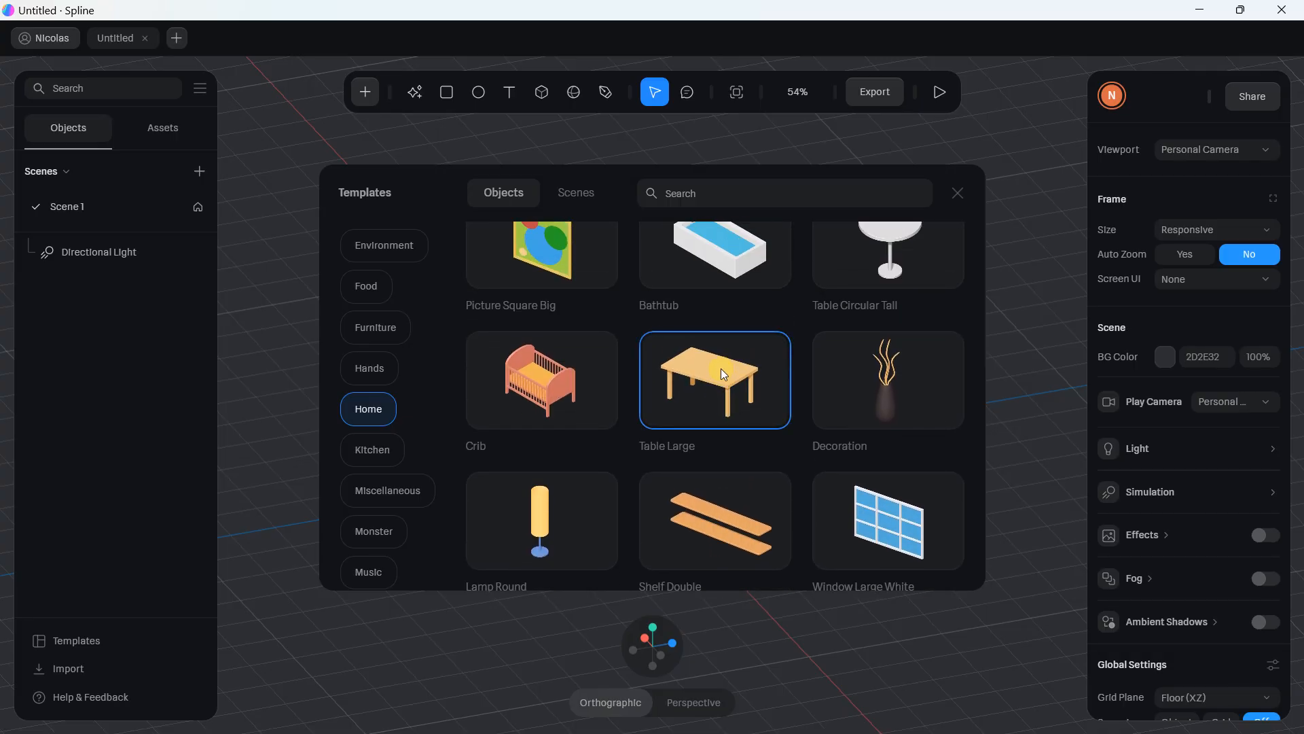
pyautogui.click(721, 371)
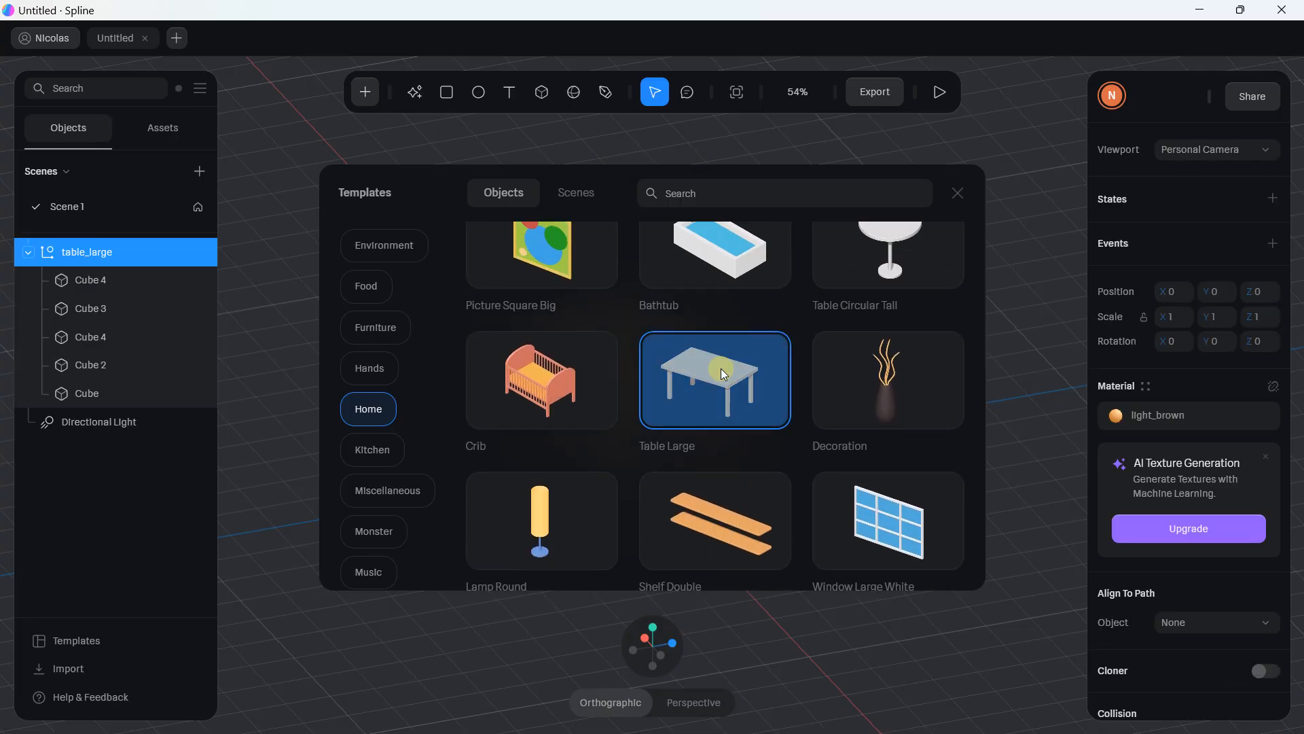
pyautogui.click(294, 246)
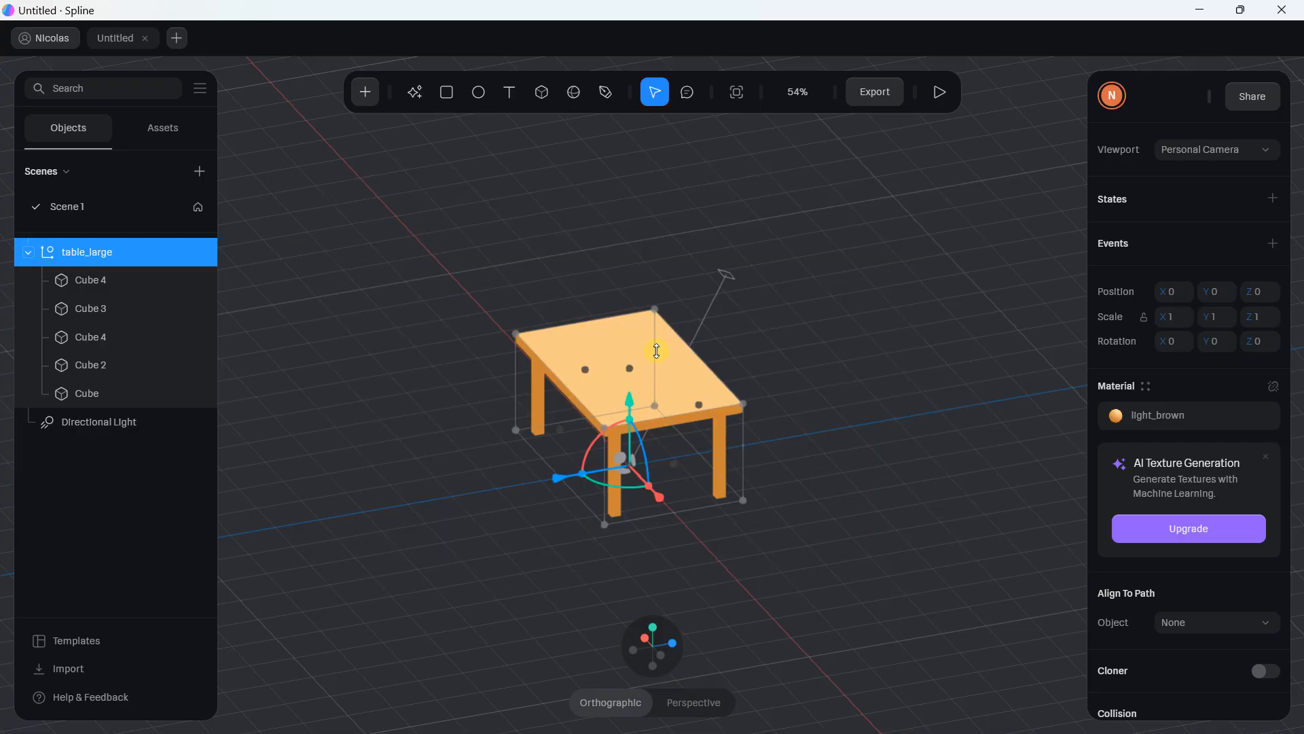
pyautogui.moveTo(471, 416); pyautogui.dragTo(729, 389)
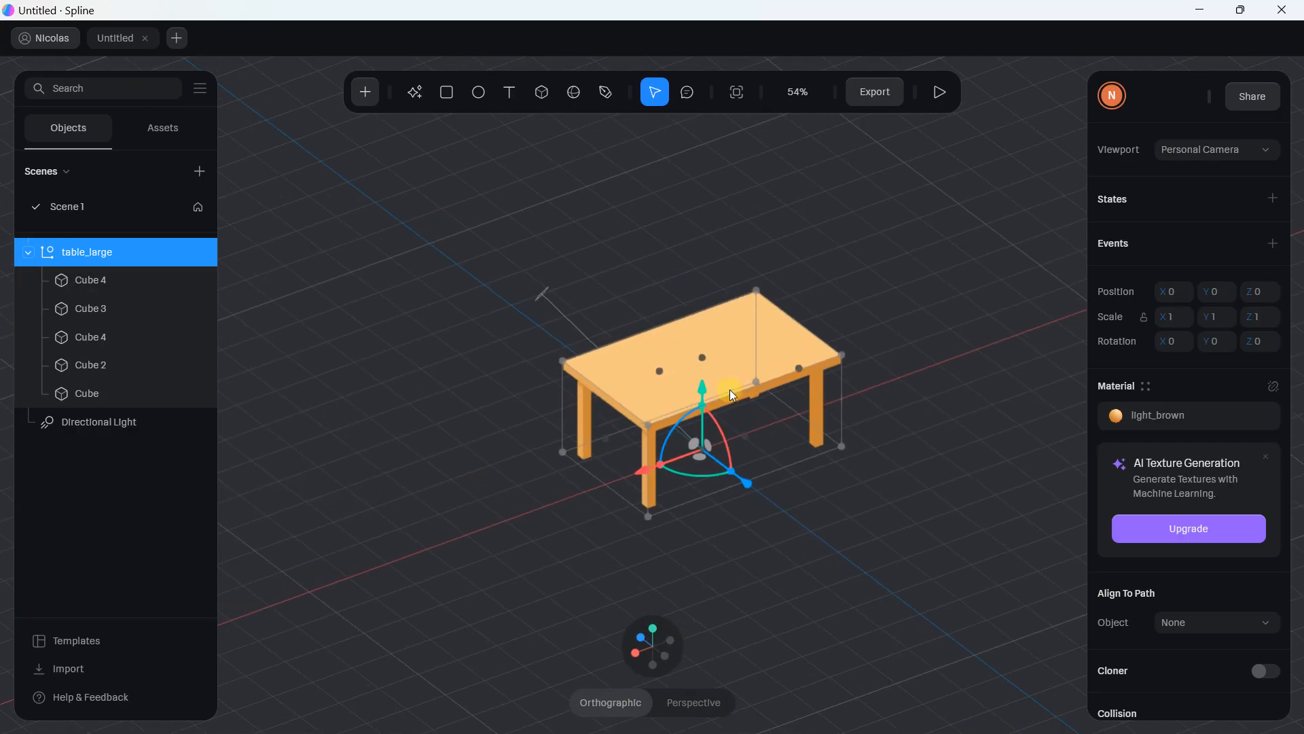
pyautogui.scroll(5, 730, 389)
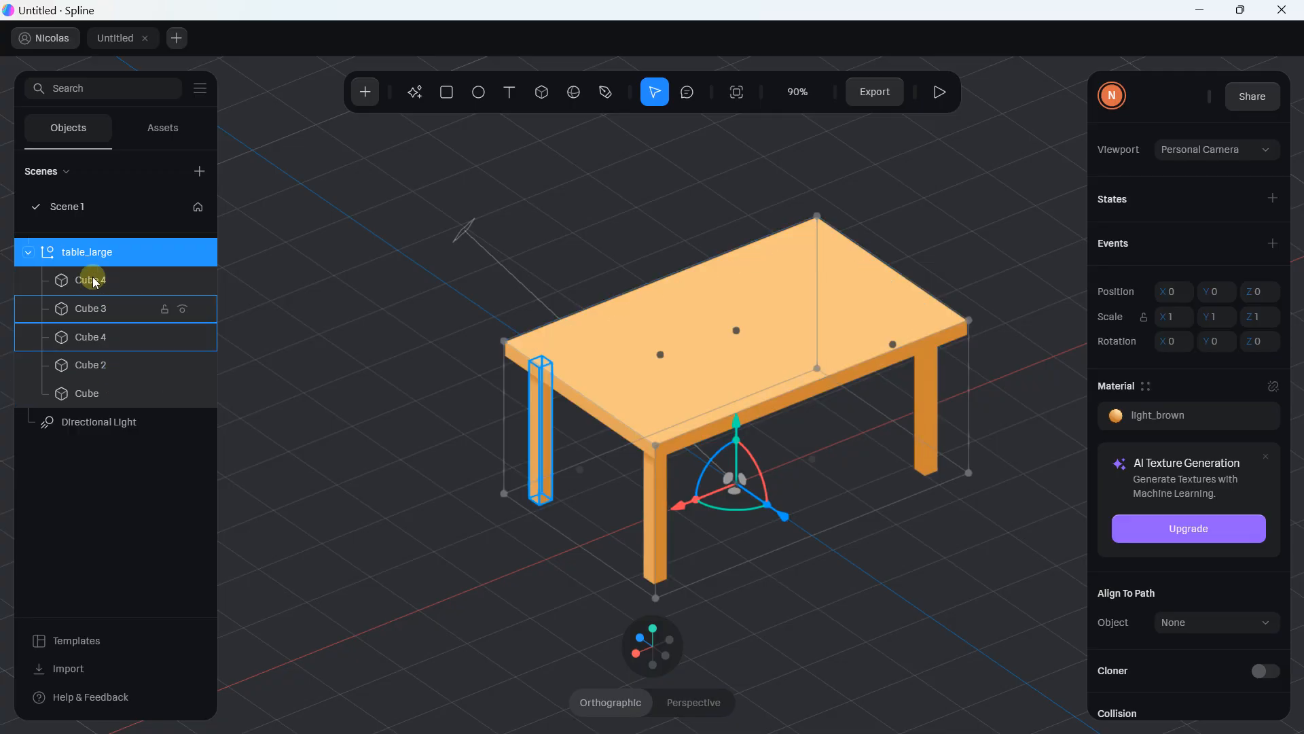
pyautogui.moveTo(593, 307); pyautogui.dragTo(618, 290)
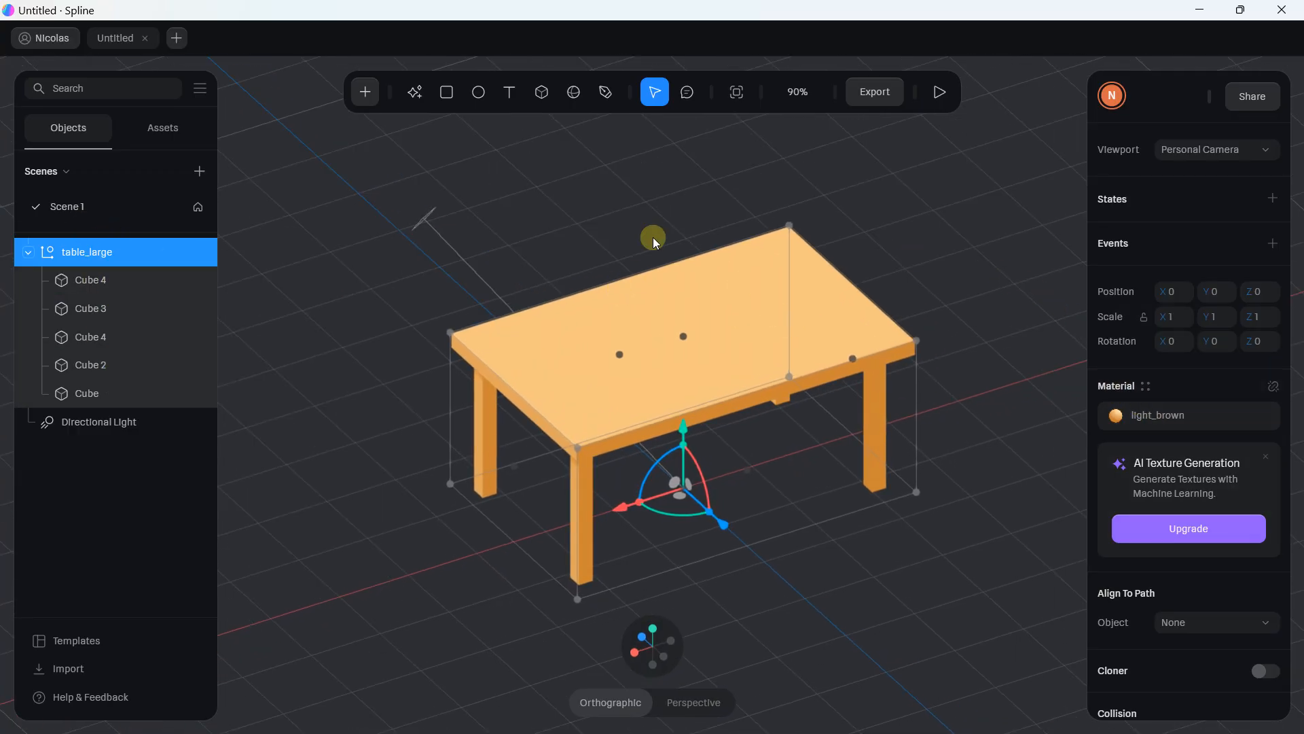
pyautogui.click(594, 202)
pyautogui.scroll(-3, 593, 212)
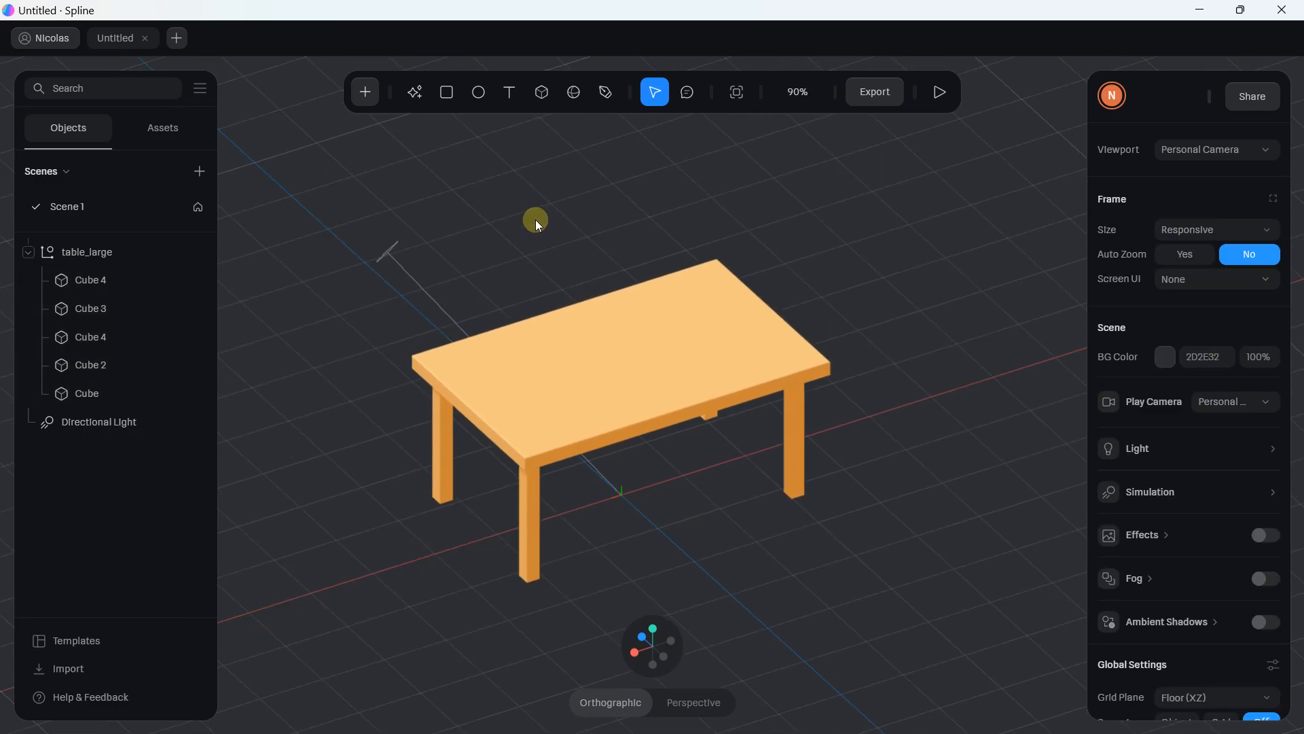
# Step: Add the Shampoo Bottle template from the Cosmetic category of the templates library to the scene
pyautogui.click(366, 93)
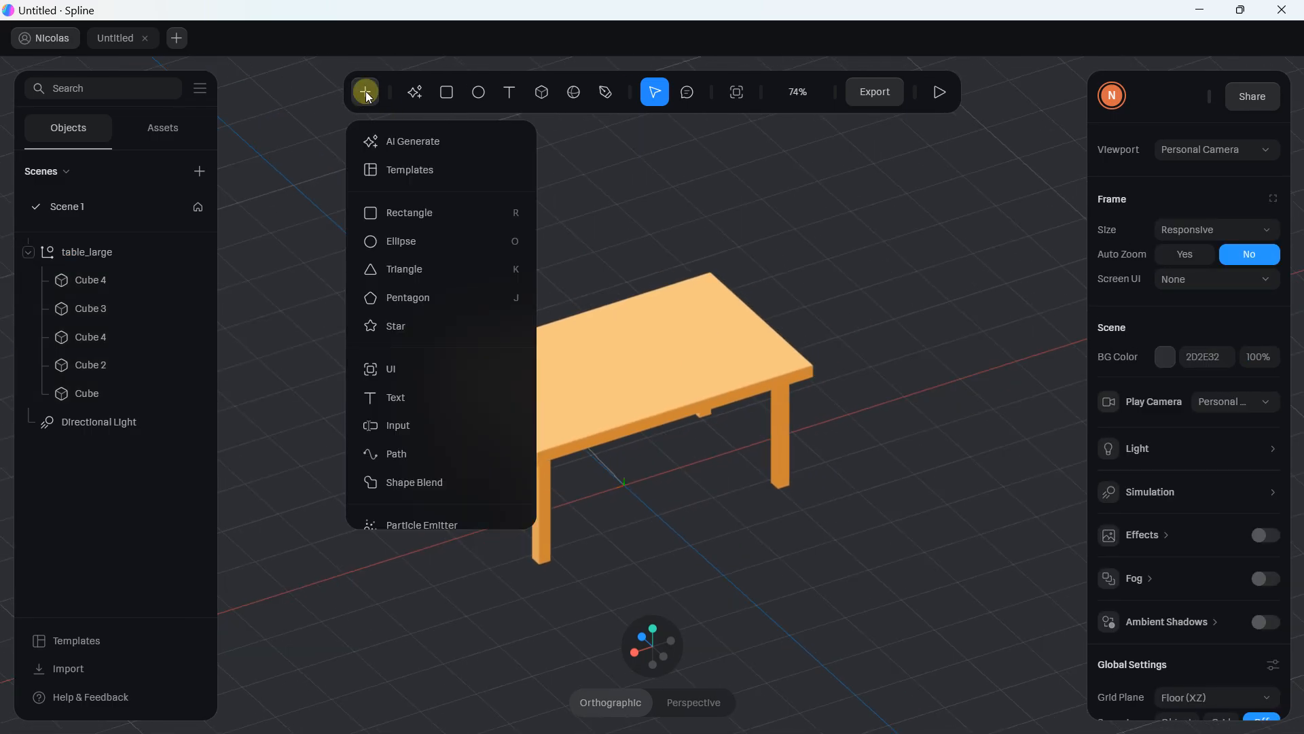
pyautogui.click(405, 168)
pyautogui.scroll(-2, 382, 344)
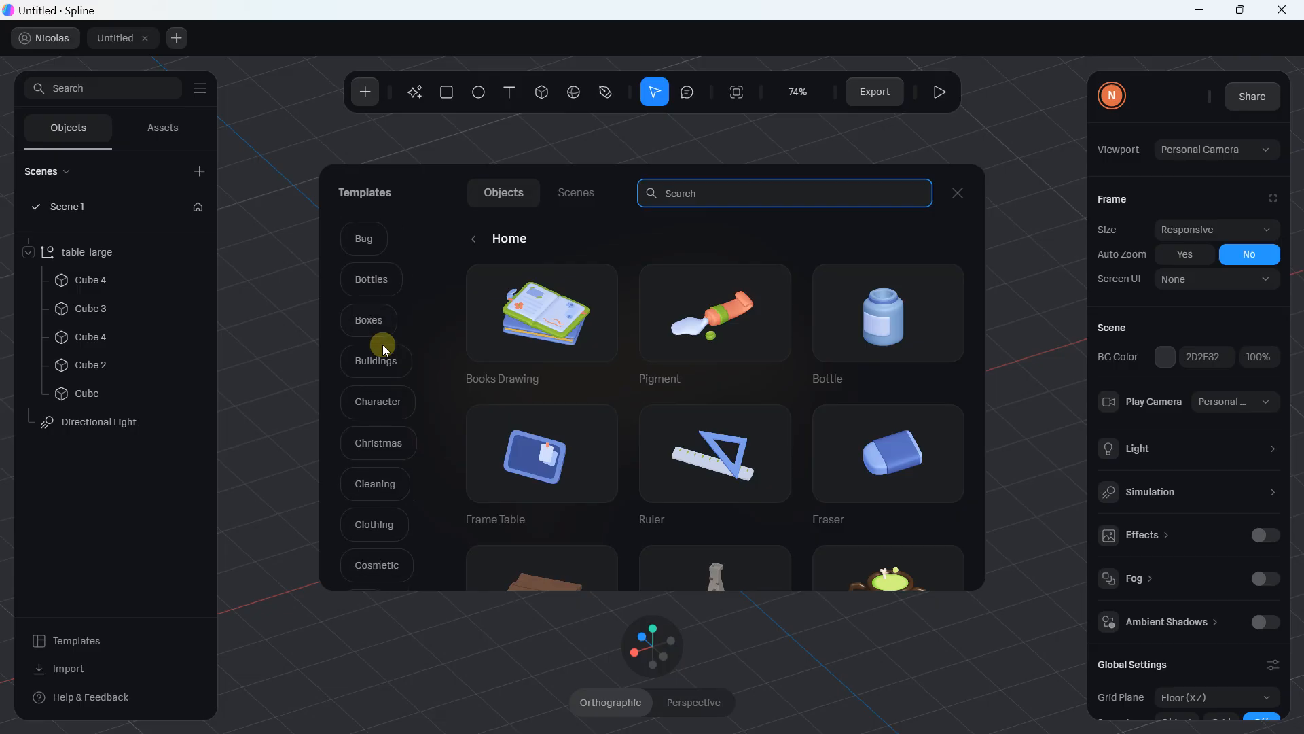
pyautogui.scroll(-4, 384, 324)
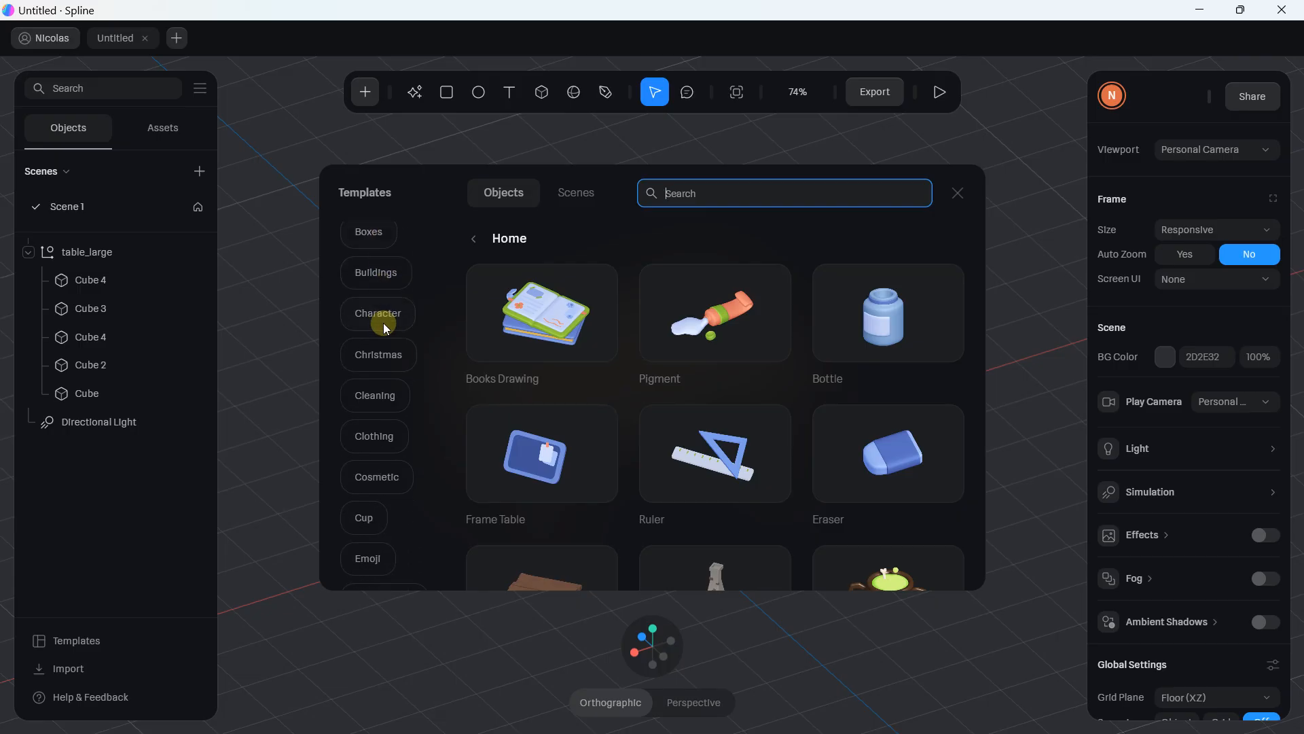
pyautogui.click(386, 391)
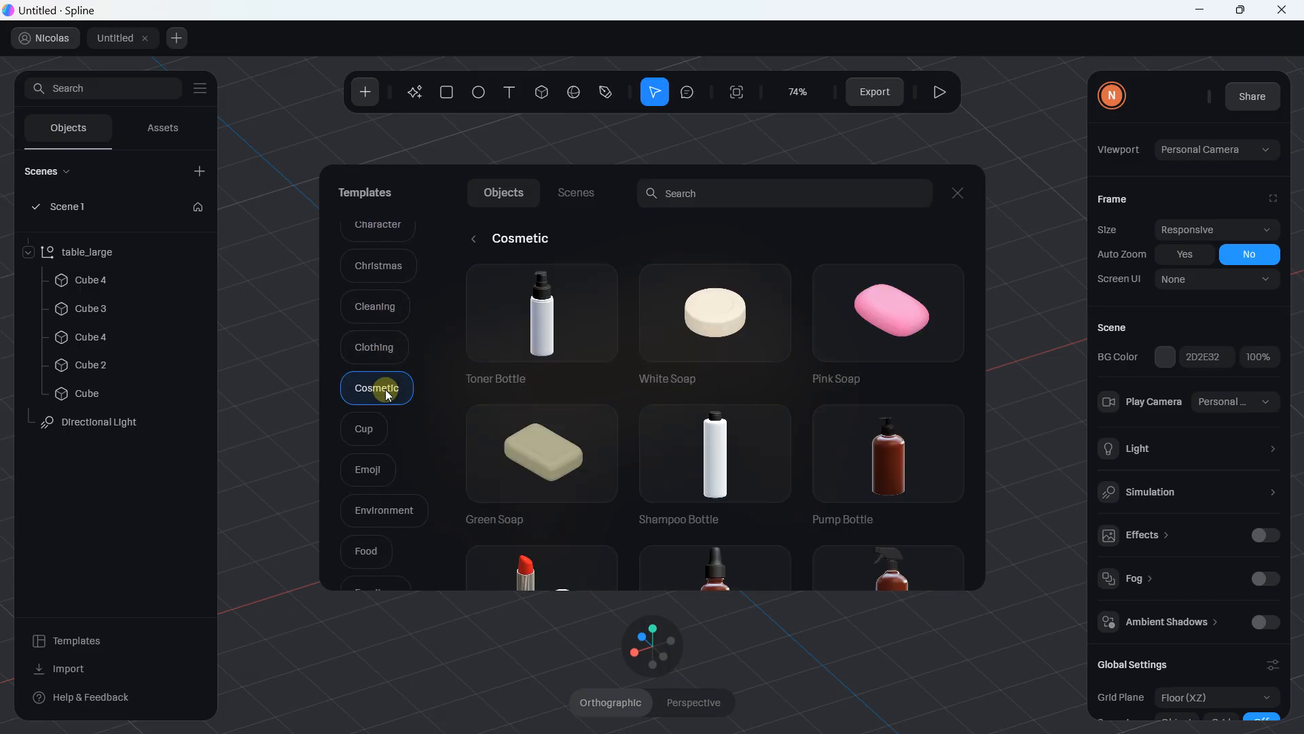
pyautogui.scroll(-2, 754, 347)
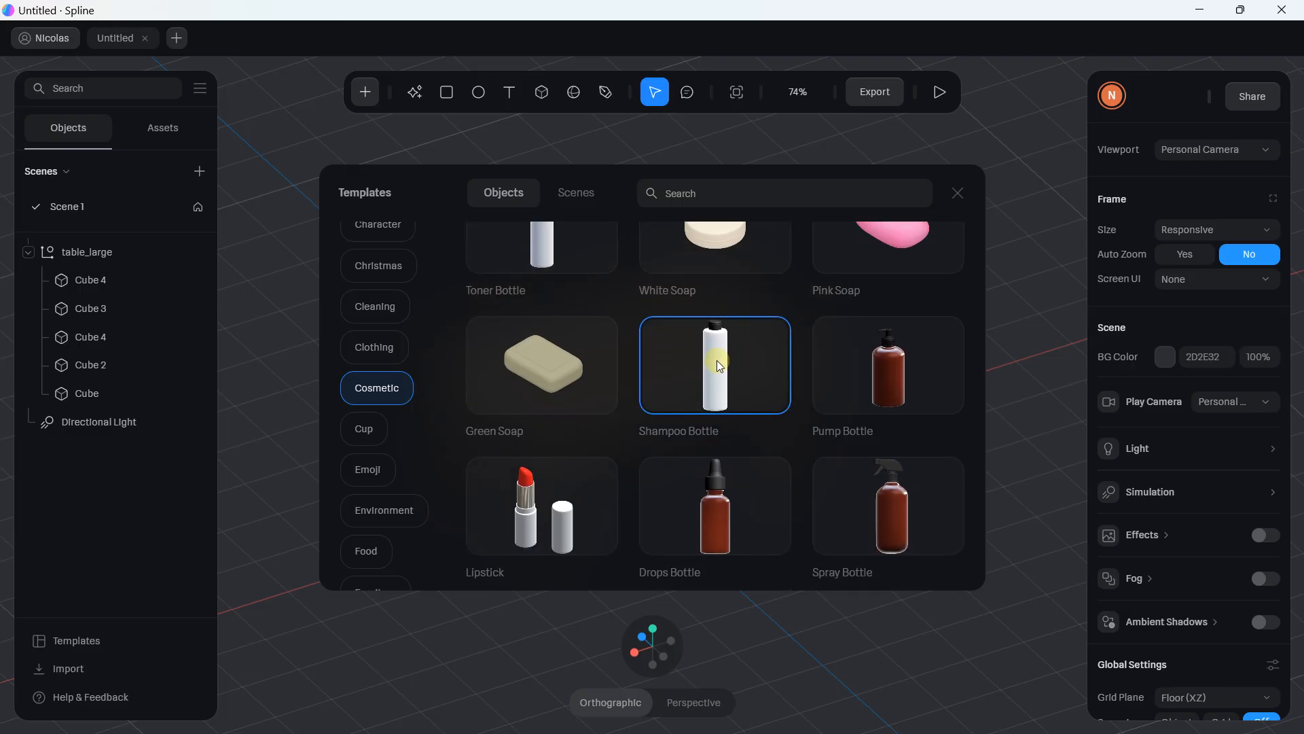
pyautogui.scroll(-3, 720, 363)
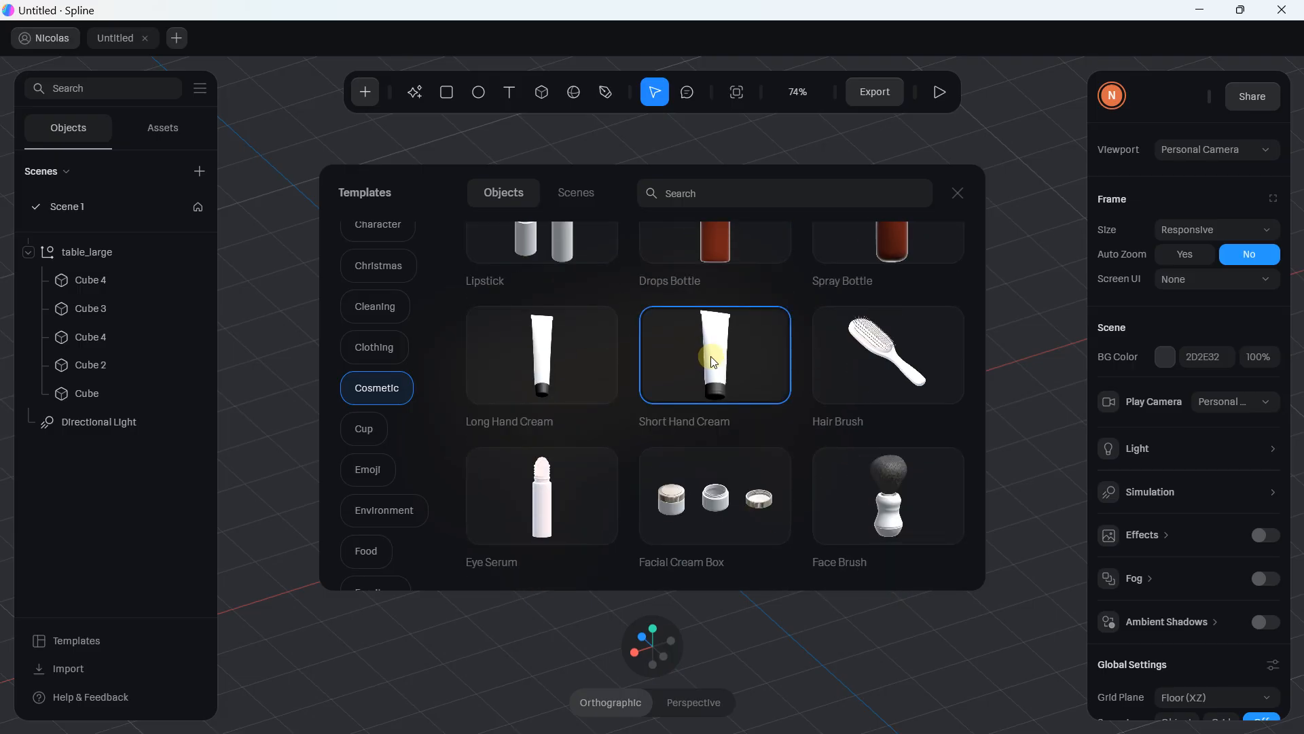
pyautogui.scroll(3, 706, 358)
pyautogui.click(690, 344)
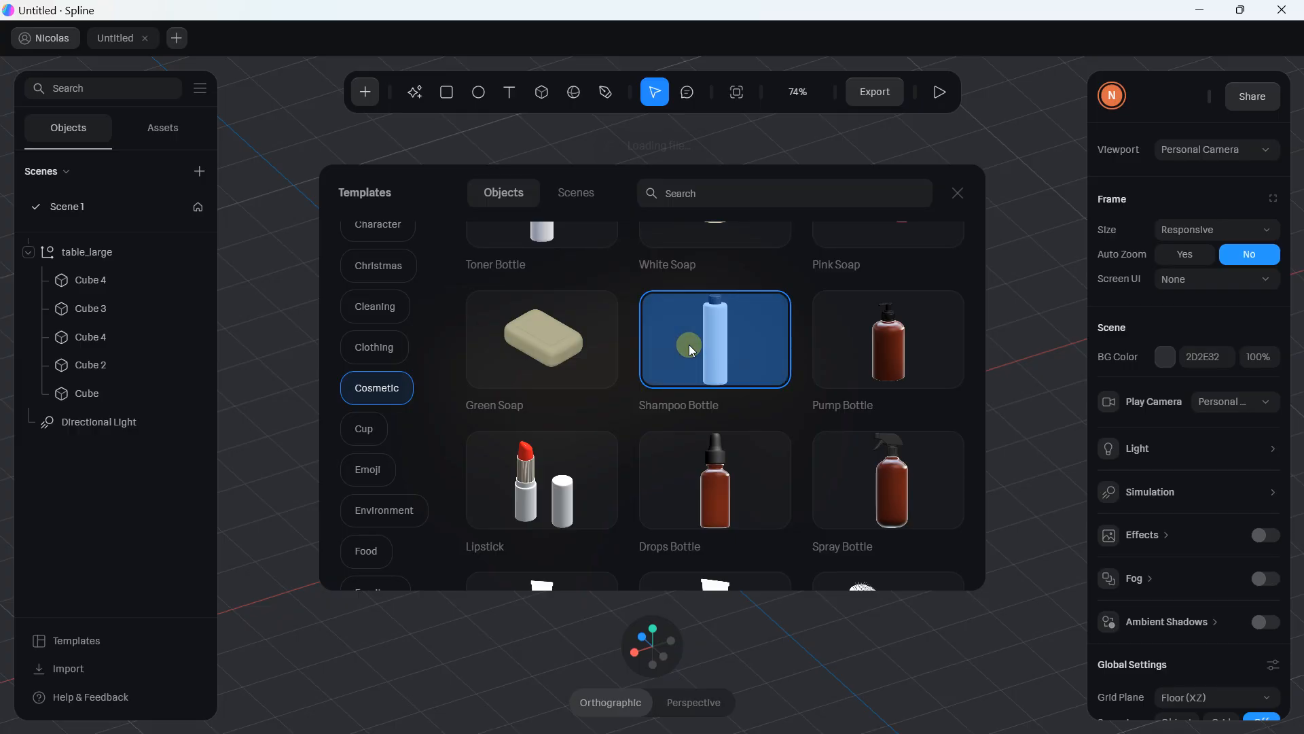
# Step: Add the Tall Cup template from the Cup category to the scene, close the library and clear the selection
pyautogui.scroll(-2, 379, 350)
pyautogui.click(376, 345)
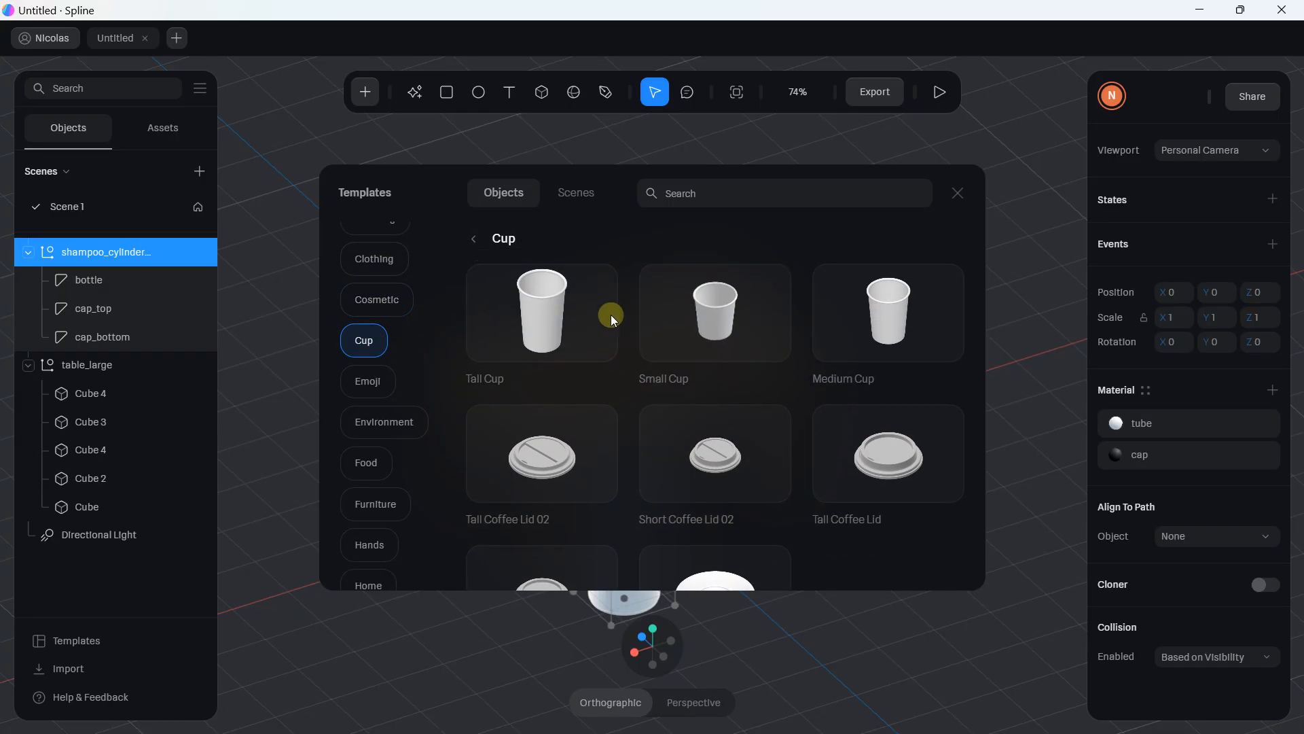
pyautogui.click(516, 317)
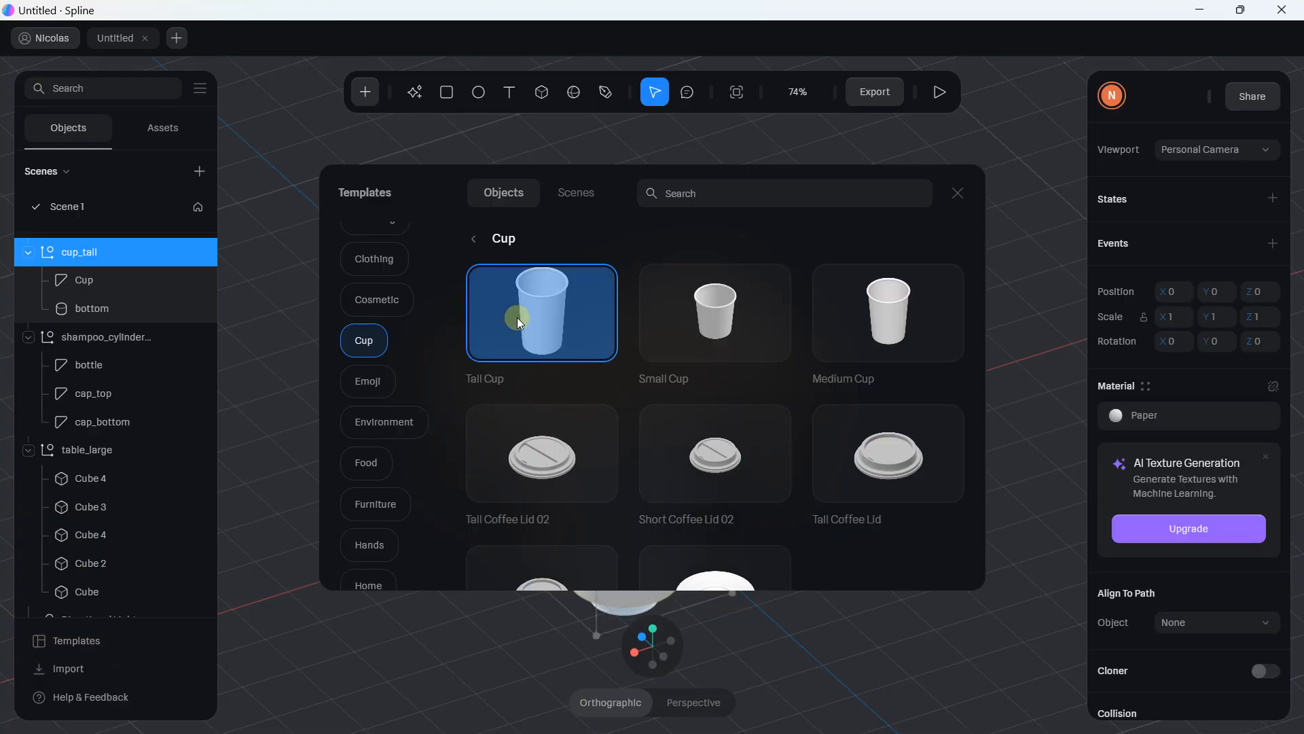
pyautogui.click(307, 267)
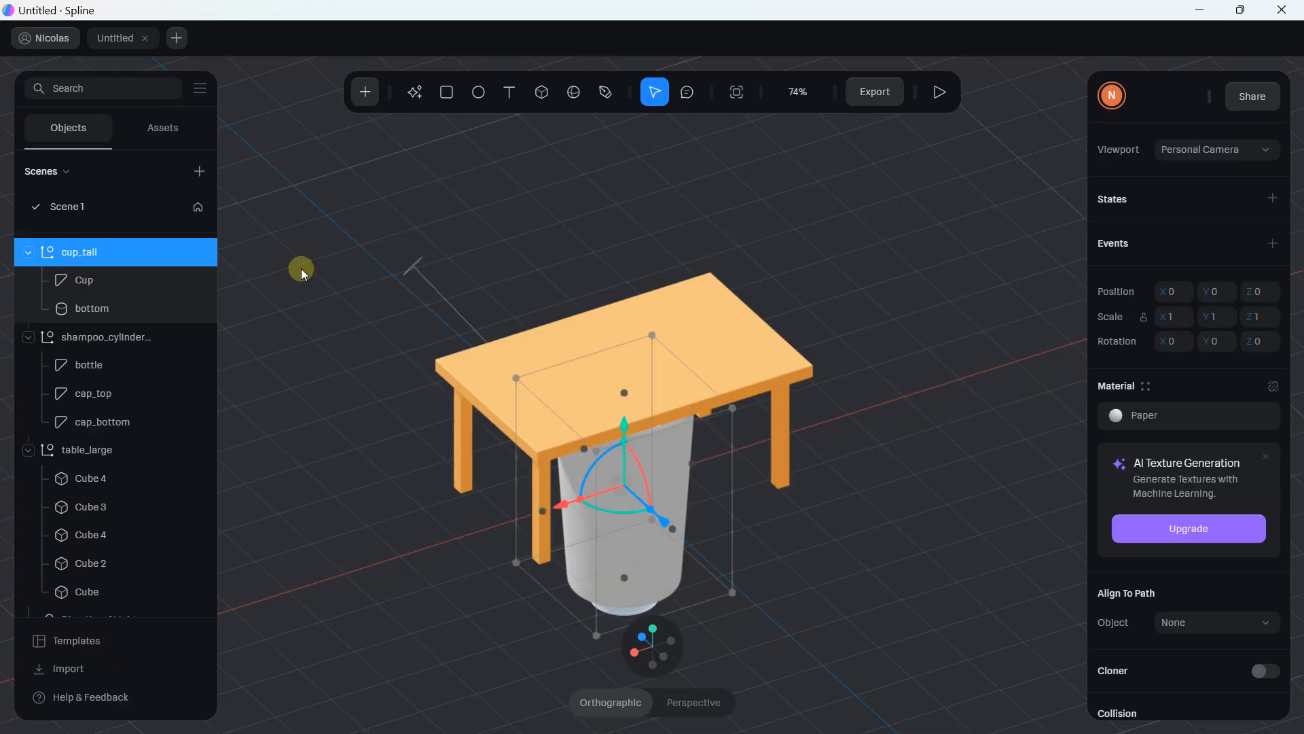
pyautogui.click(824, 500)
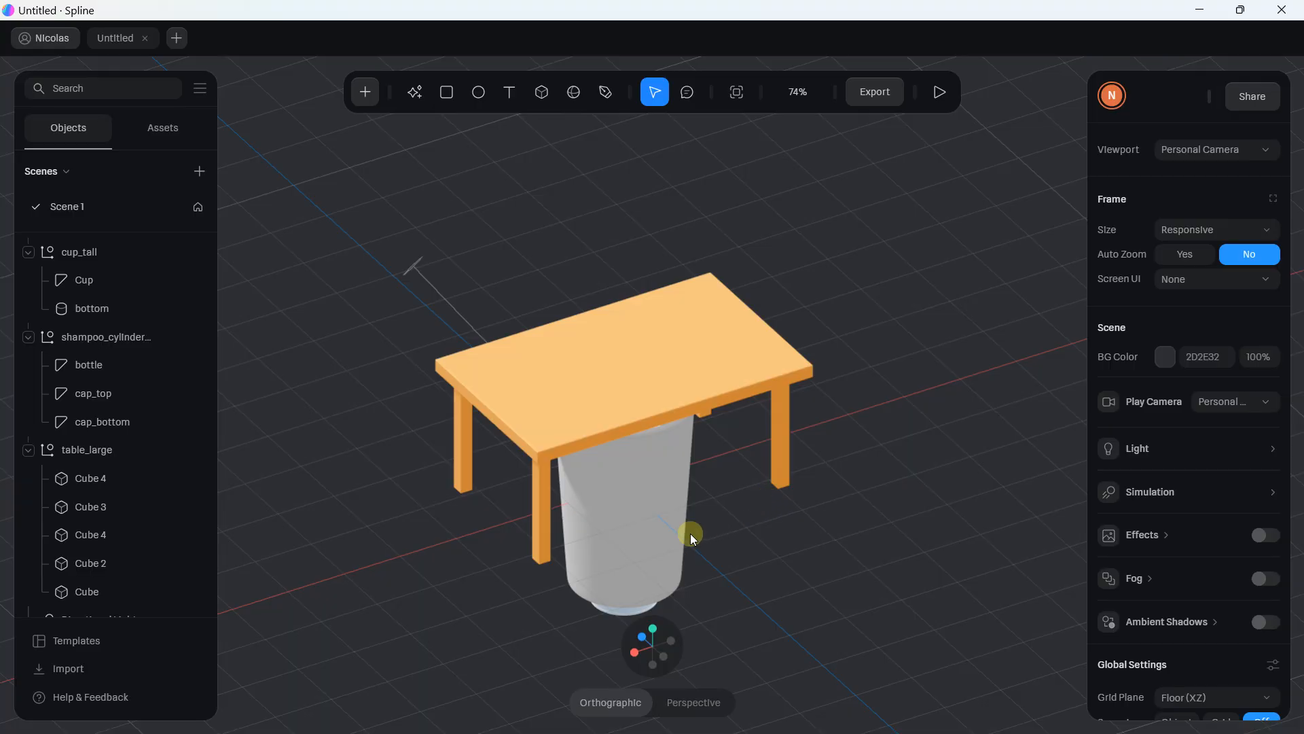
# Step: Scale the tall cup down uniformly to about 0.47 and the shampoo bottle to about 0.58
pyautogui.click(645, 529)
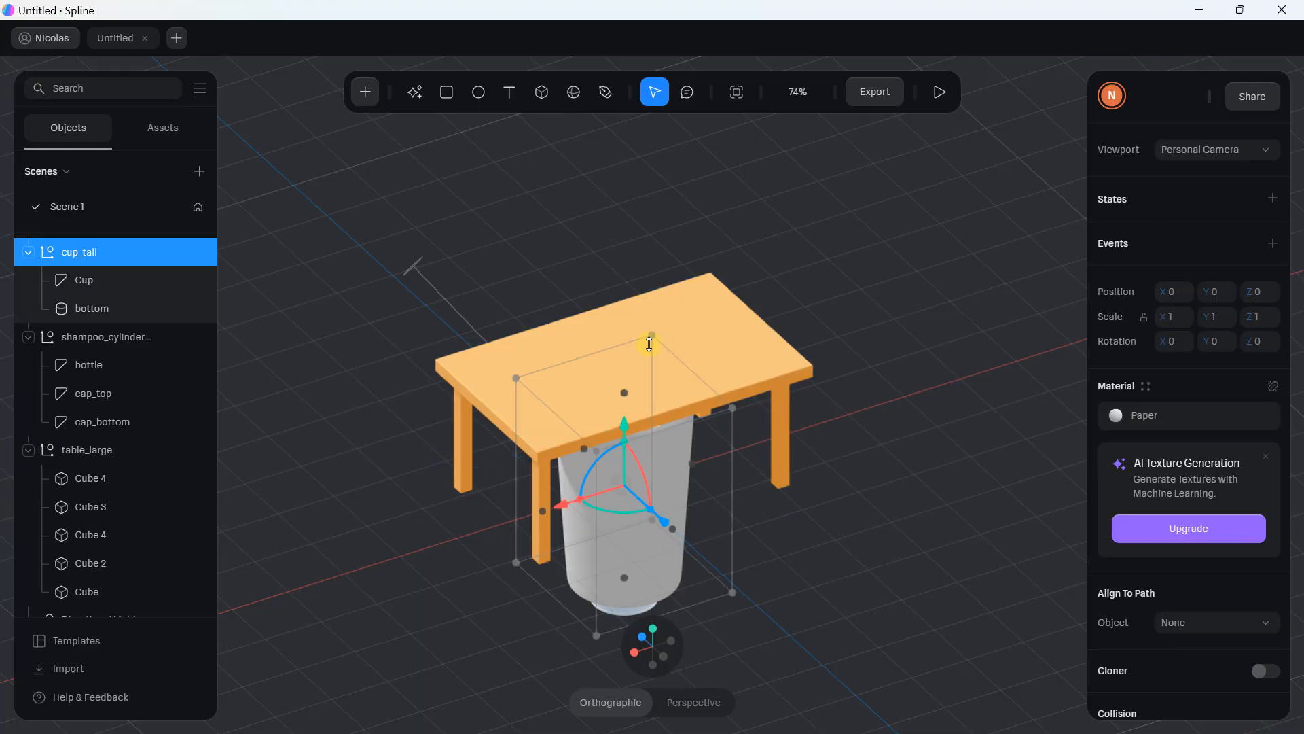
pyautogui.moveTo(653, 334); pyautogui.dragTo(607, 521)
pyautogui.moveTo(689, 508); pyautogui.dragTo(584, 483, button='right')
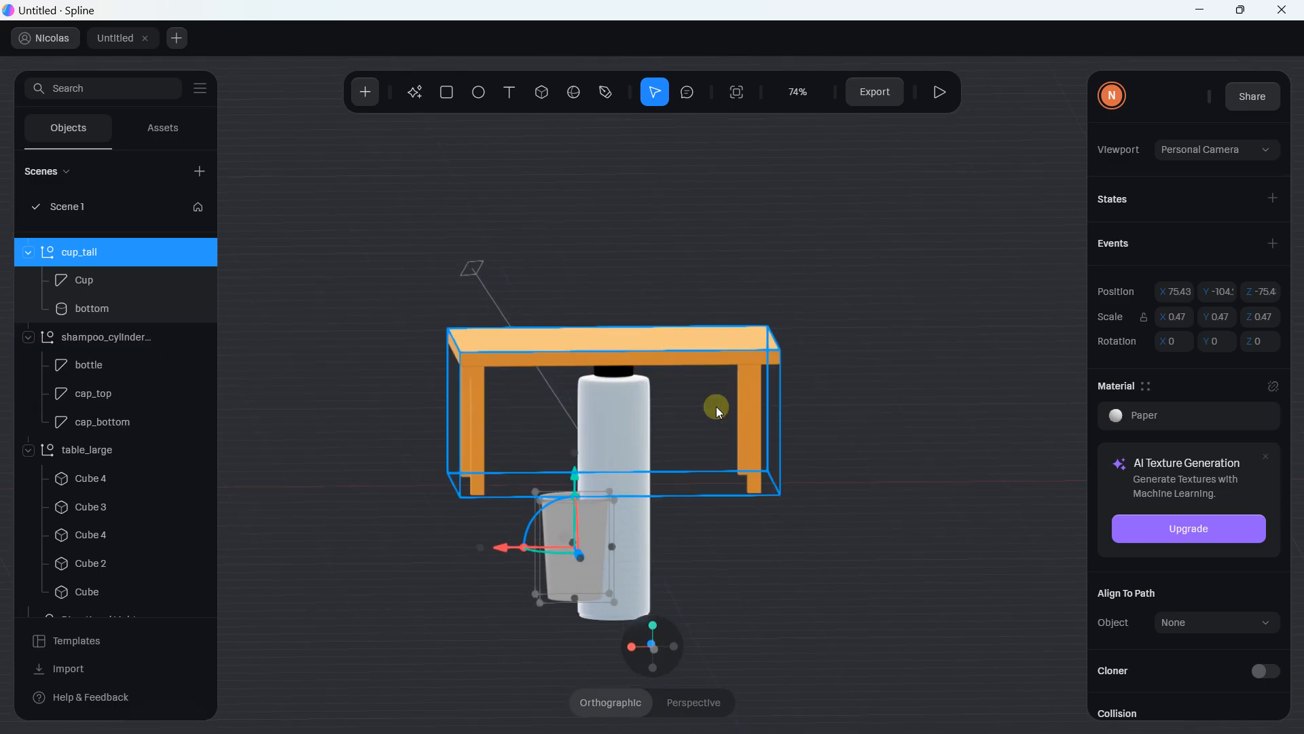
pyautogui.click(635, 416)
pyautogui.moveTo(650, 354); pyautogui.dragTo(622, 461)
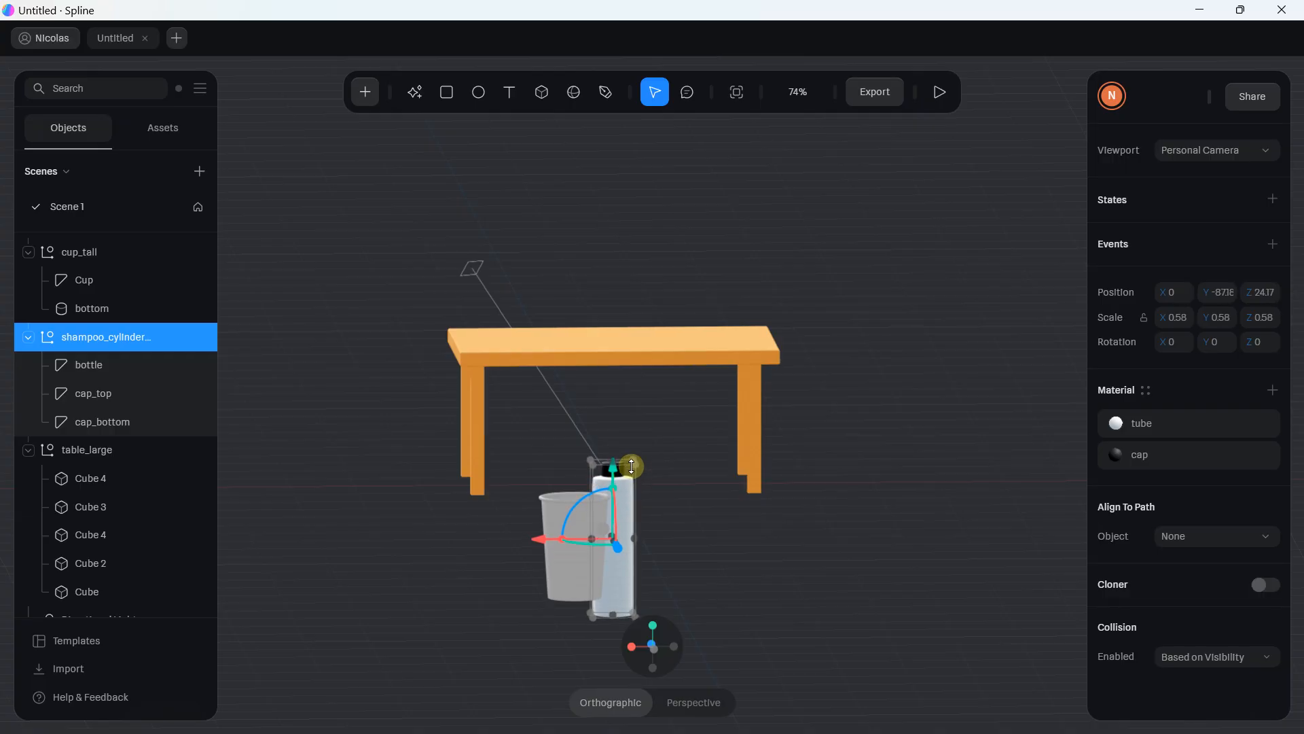
# Step: Shrink the tall cup slightly further and scale the shampoo bottle down to about 0.54
pyautogui.click(560, 503)
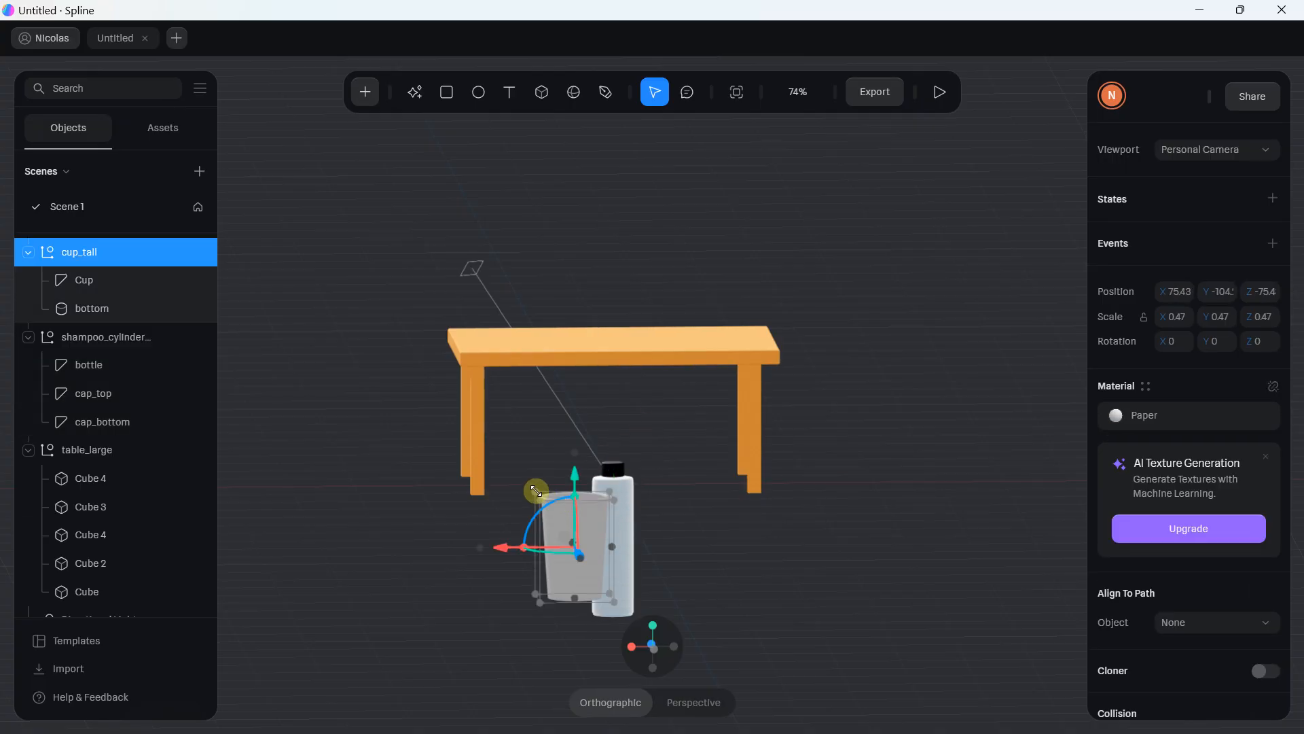
pyautogui.moveTo(533, 489); pyautogui.dragTo(556, 514)
pyautogui.click(626, 470)
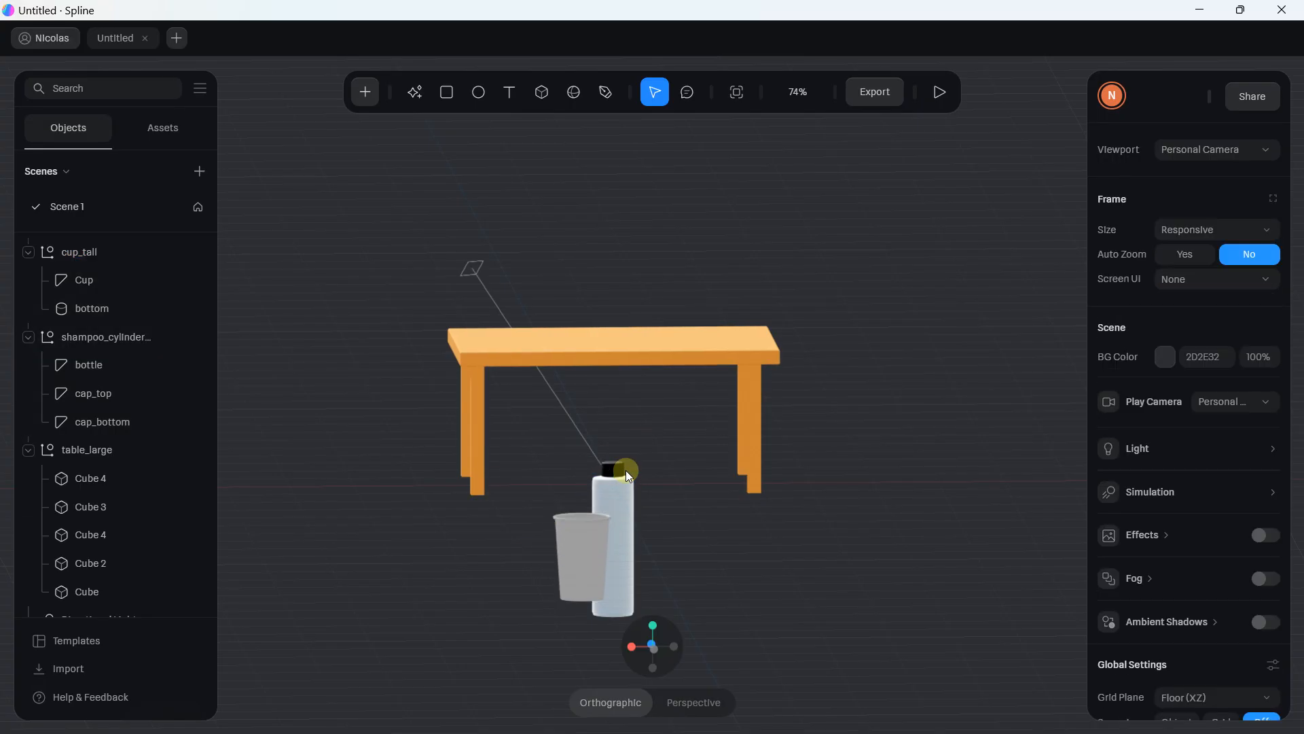
pyautogui.click(618, 475)
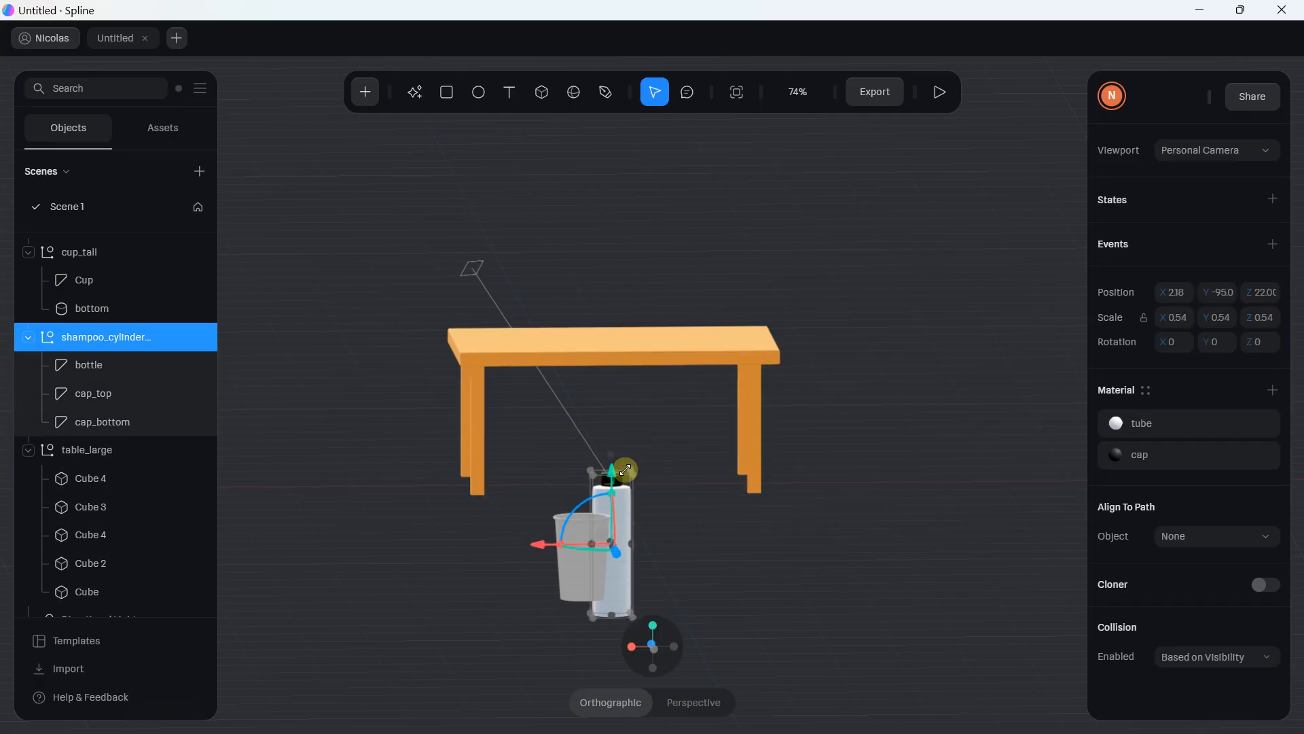
pyautogui.click(665, 445)
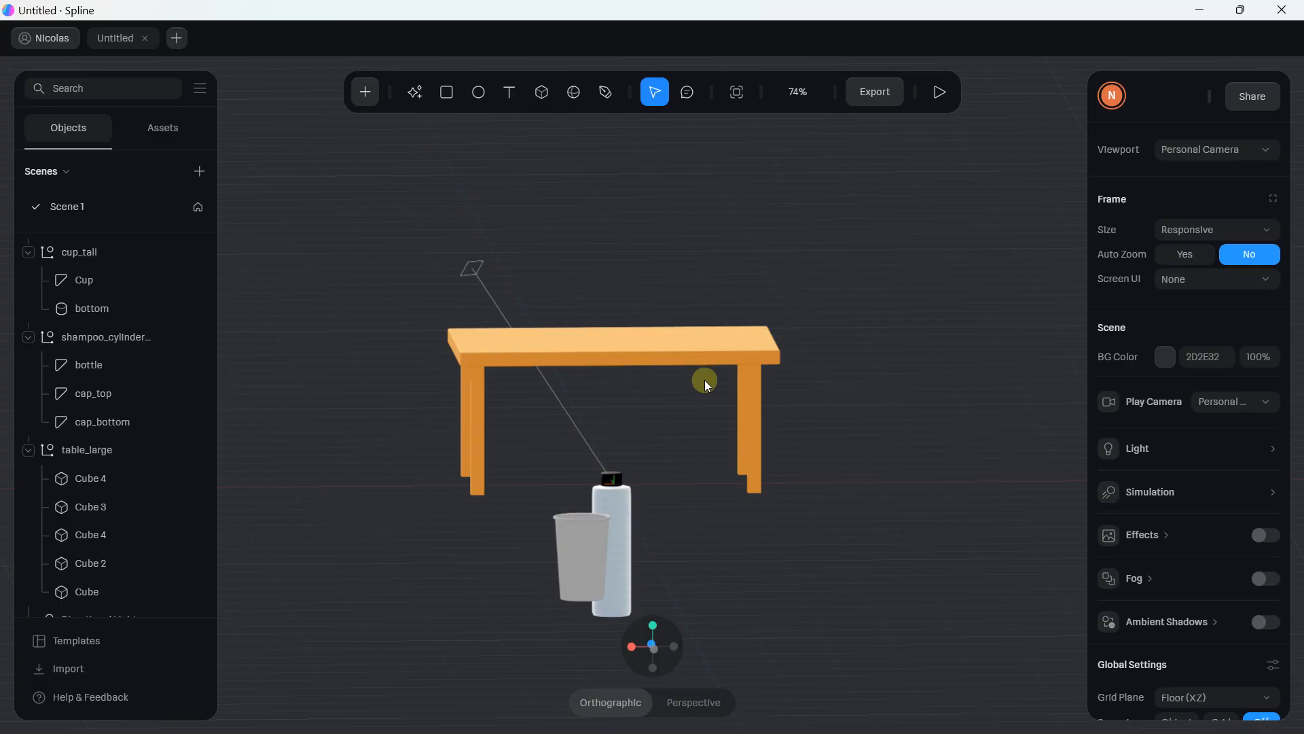
# Step: Set the scene's snapping to Object in the global settings
pyautogui.moveTo(823, 404); pyautogui.dragTo(1075, 250)
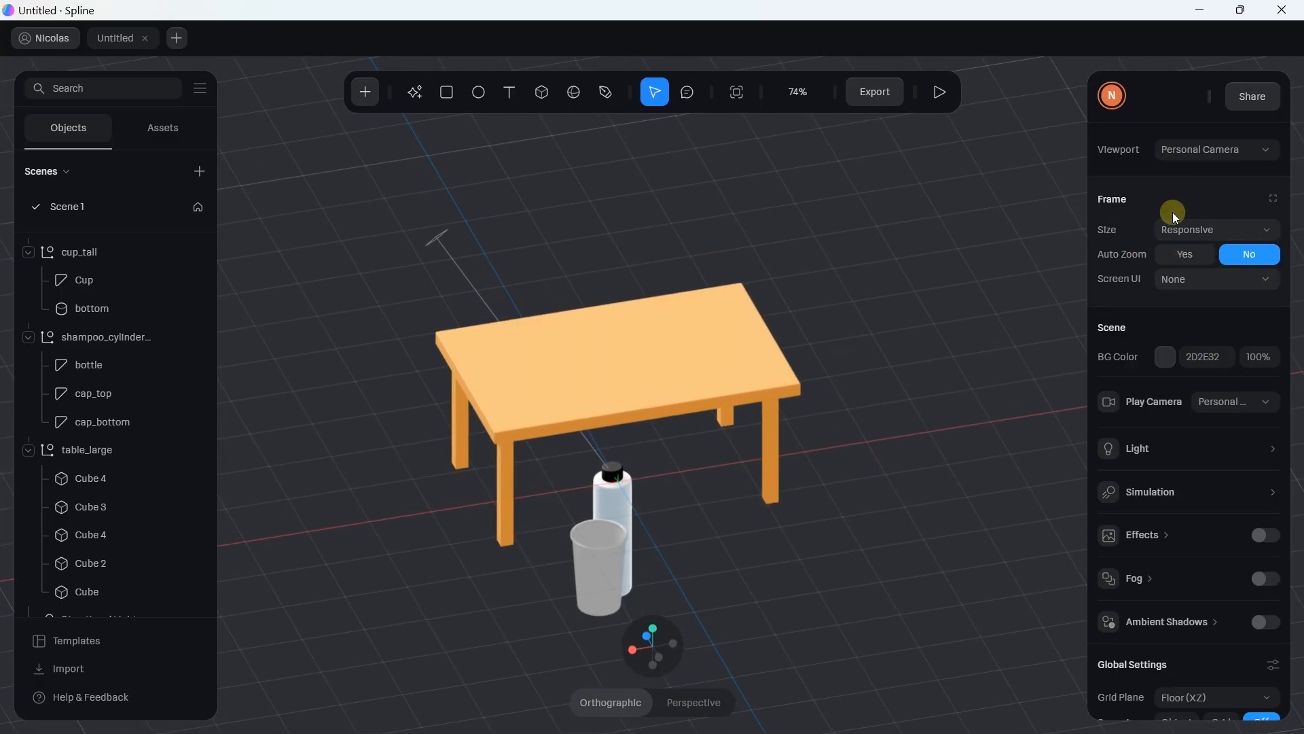
pyautogui.scroll(-5, 1167, 329)
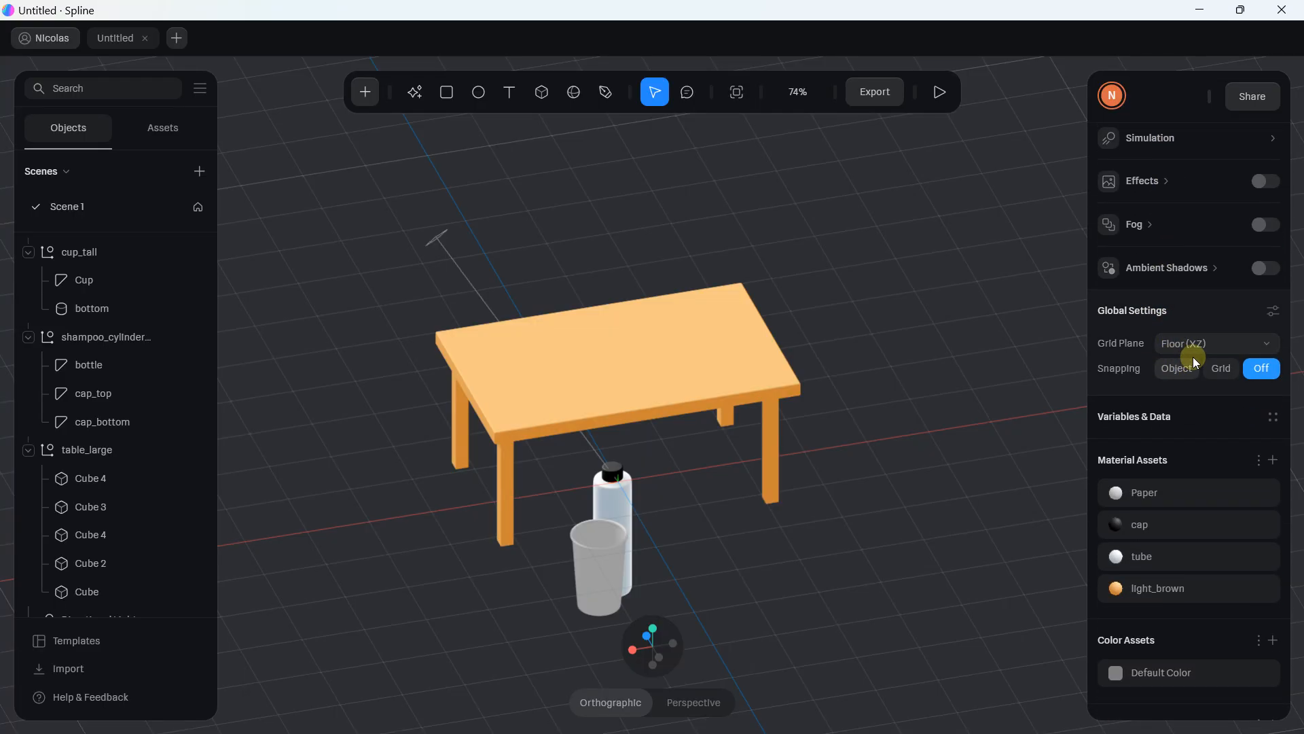
pyautogui.click(1221, 371)
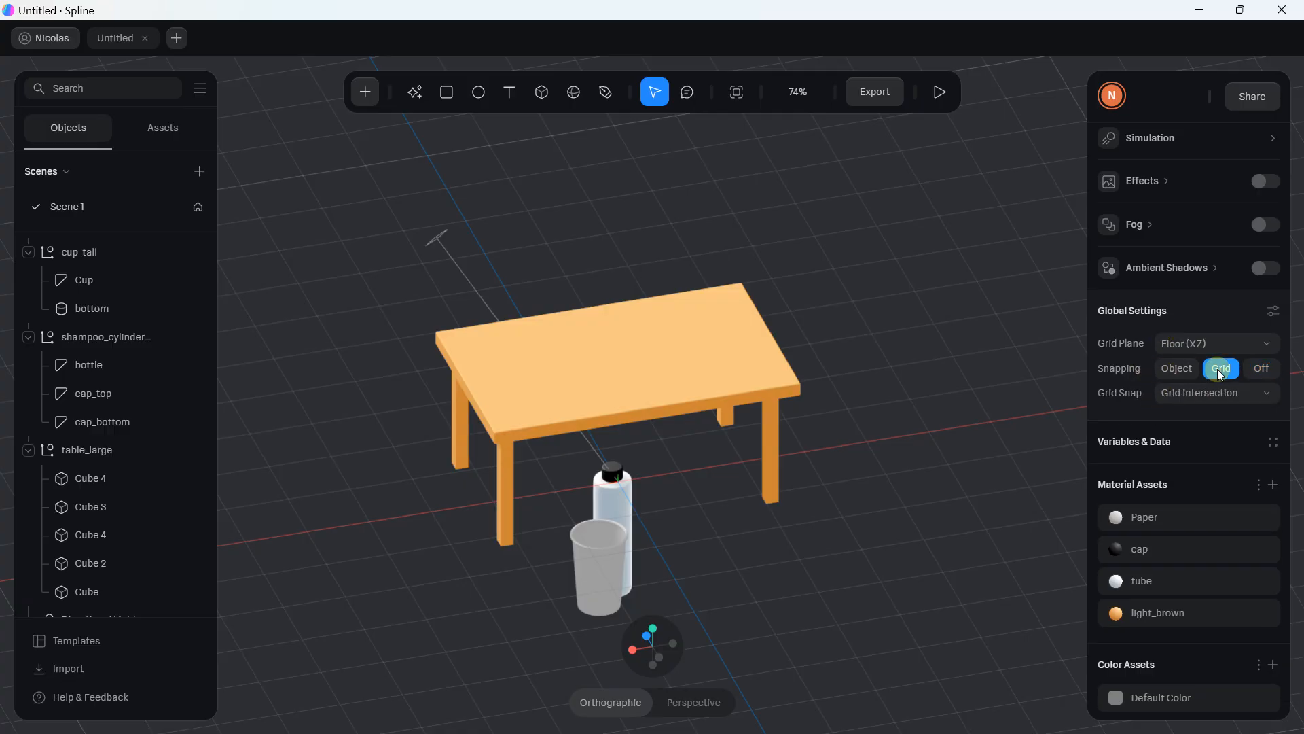
pyautogui.click(1177, 371)
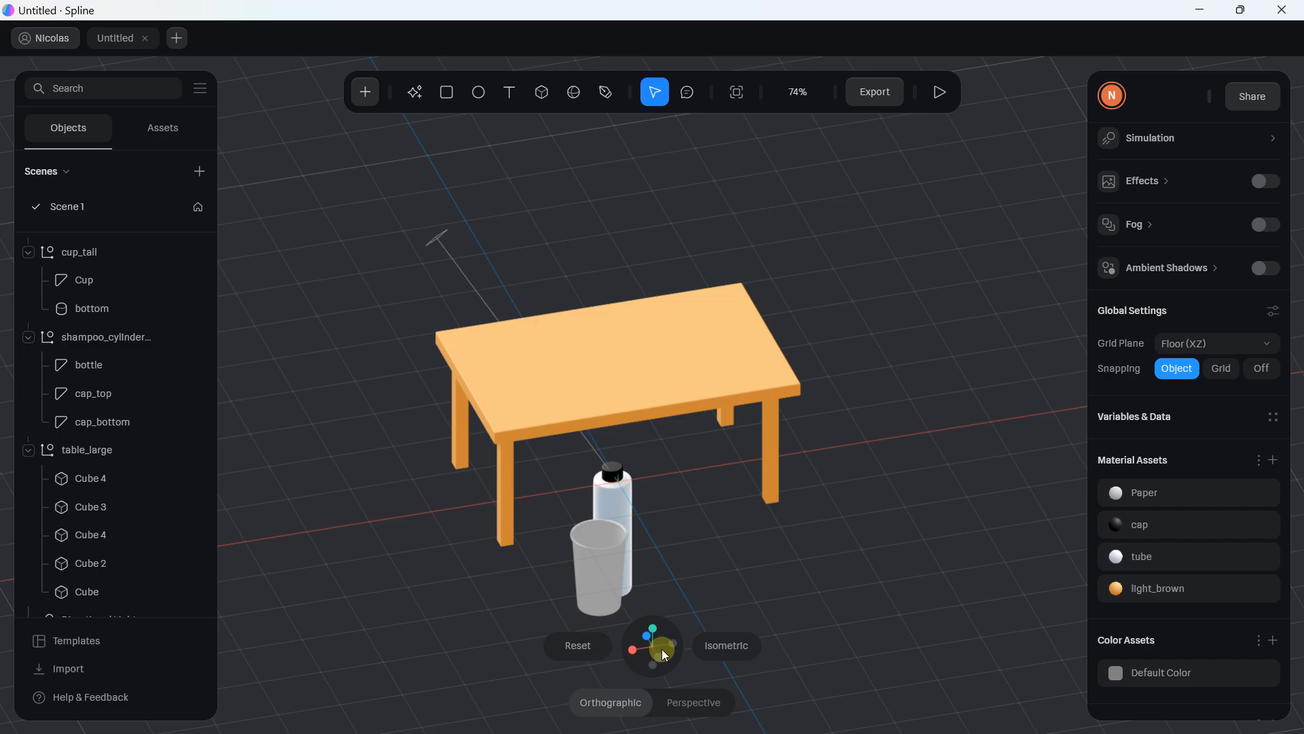
# Step: Raise the shampoo bottle along the Y axis to about 335 so that it stands on the tabletop
pyautogui.click(665, 655)
pyautogui.click(609, 496)
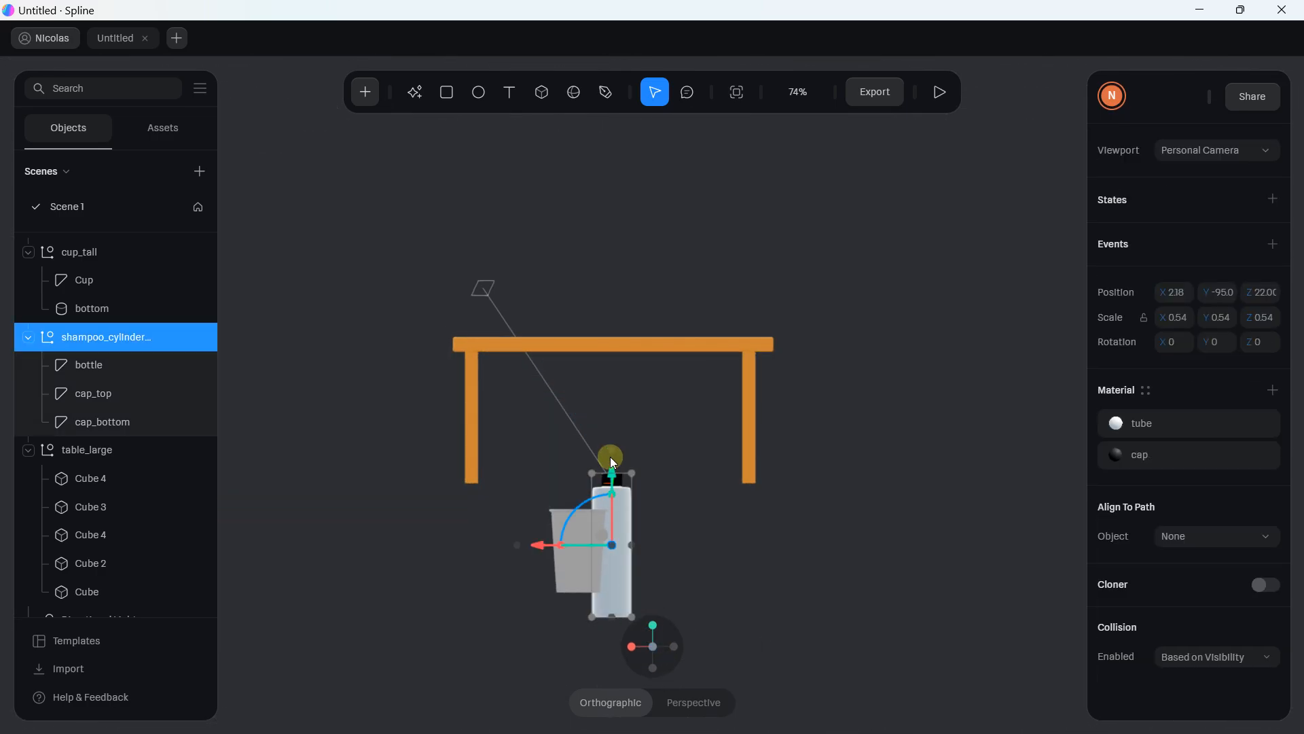
pyautogui.moveTo(610, 456); pyautogui.dragTo(621, 193)
pyautogui.moveTo(673, 208); pyautogui.dragTo(727, 324, button='middle')
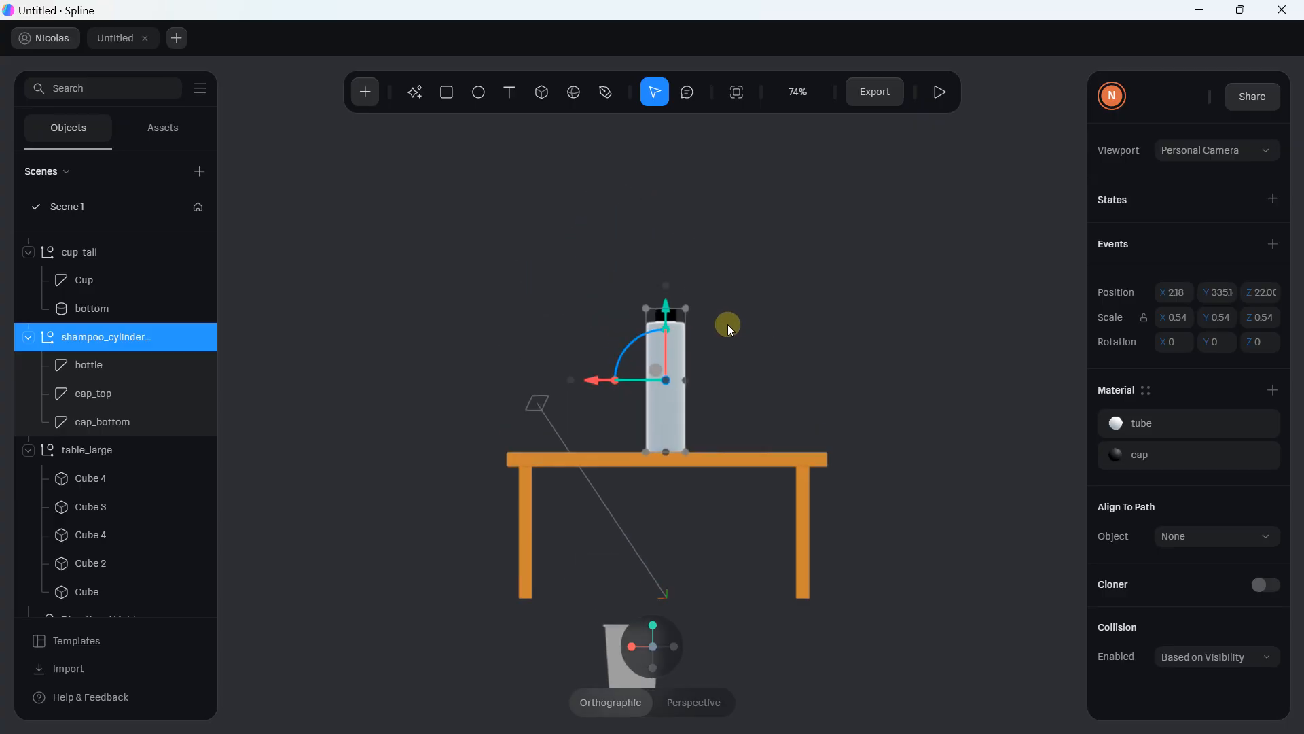
# Step: Scale the shampoo bottle down to about 0.38 and move it along the X axis to about -87 on the table
pyautogui.scroll(5, 706, 315)
pyautogui.moveTo(707, 253); pyautogui.dragTo(675, 320)
pyautogui.moveTo(731, 357); pyautogui.dragTo(804, 394, button='middle')
pyautogui.moveTo(610, 424); pyautogui.dragTo(821, 428)
pyautogui.moveTo(820, 428); pyautogui.dragTo(718, 299, button='middle')
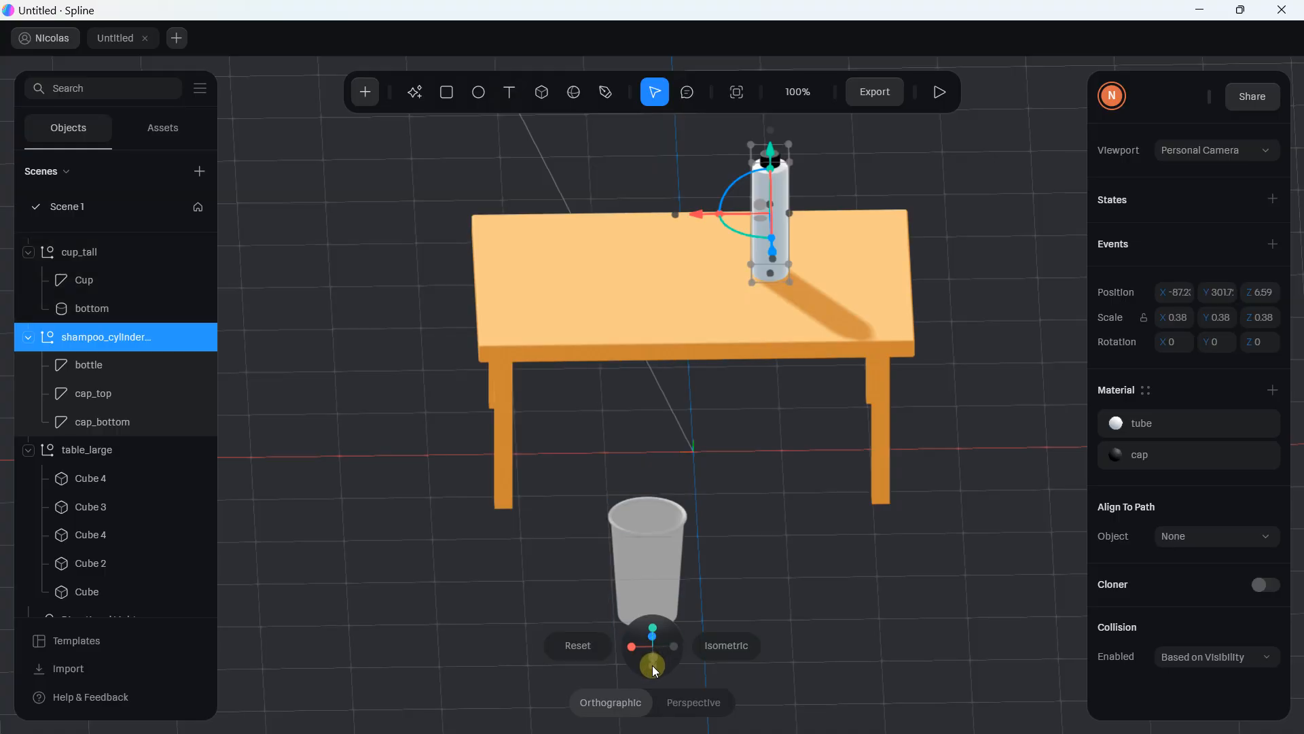
# Step: Scale the tall cup down to about 0.32, raise it onto the tabletop and move it along the X axis to about 129
pyautogui.click(652, 666)
pyautogui.click(653, 570)
pyautogui.moveTo(688, 536); pyautogui.dragTo(589, 189)
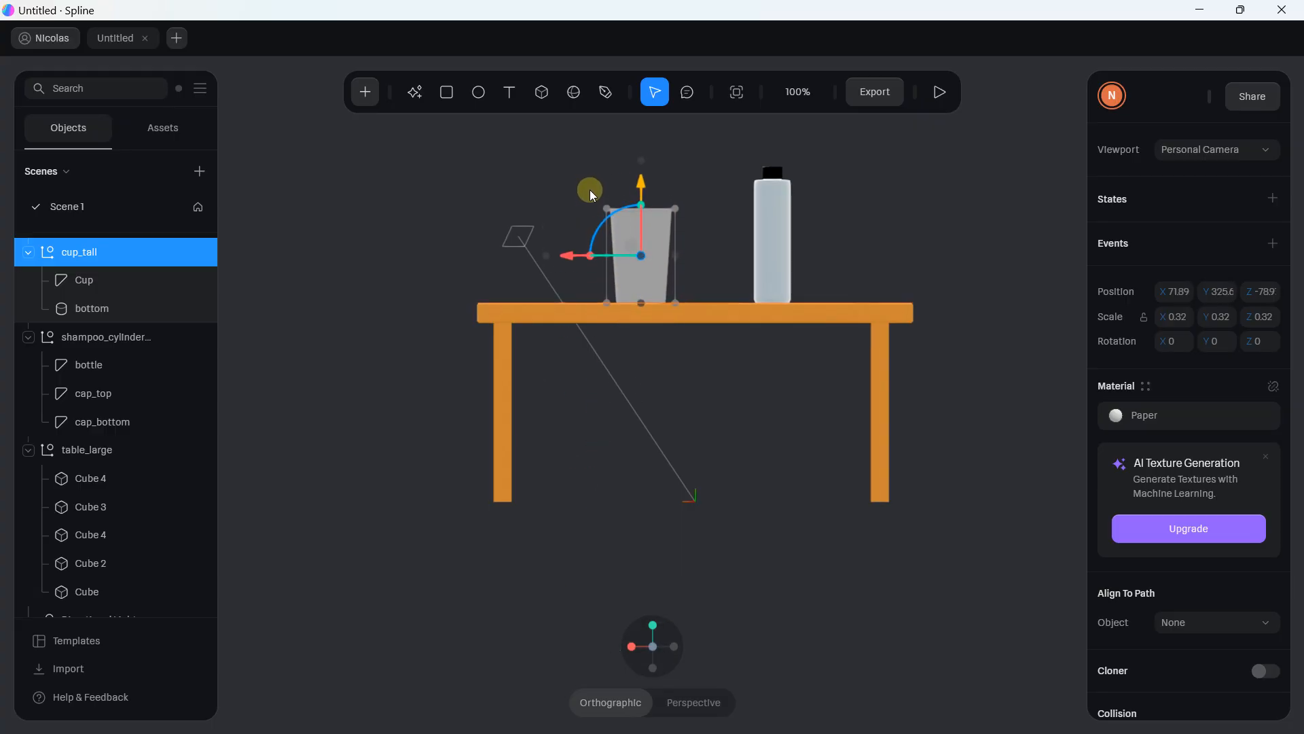
pyautogui.scroll(5, 601, 229)
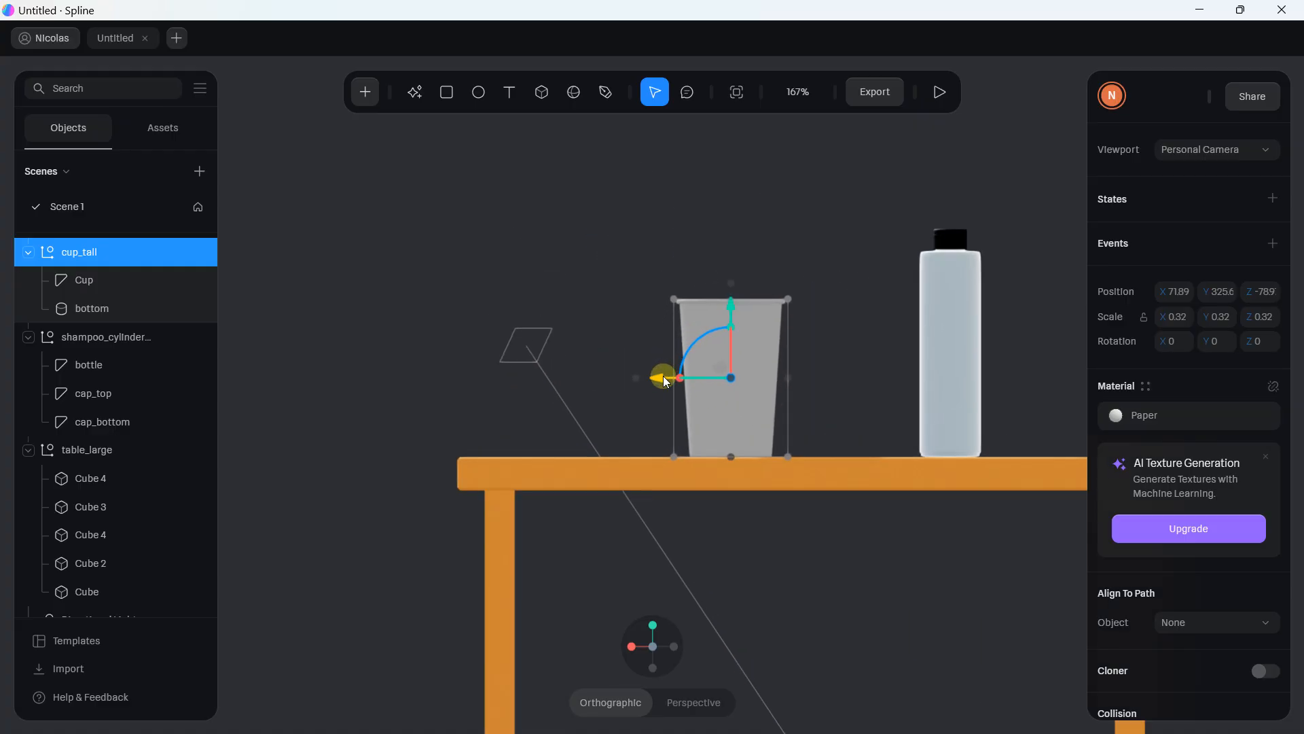
pyautogui.moveTo(668, 379); pyautogui.dragTo(591, 381)
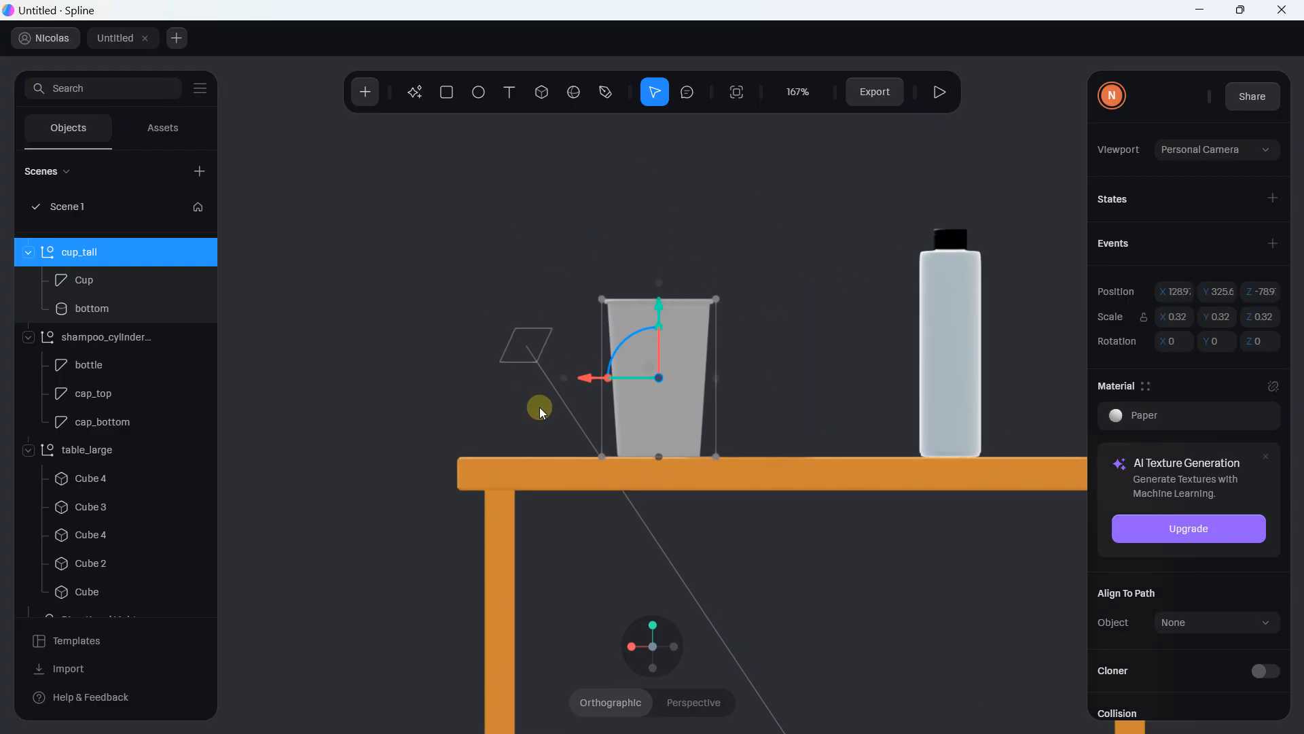
# Step: Move the tall cup along the Z axis to about -7 and shift it slightly along X toward the shampoo bottle
pyautogui.moveTo(540, 410); pyautogui.dragTo(597, 391, button='right')
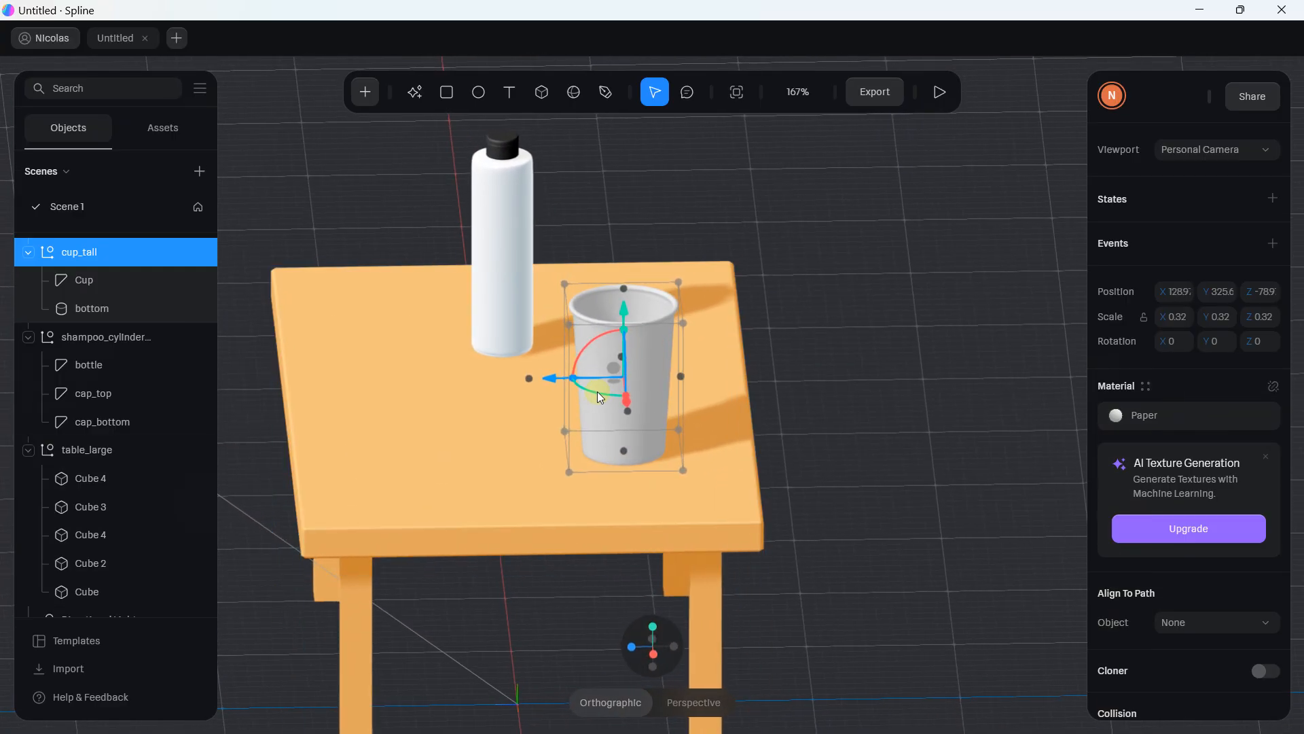
pyautogui.click(549, 373)
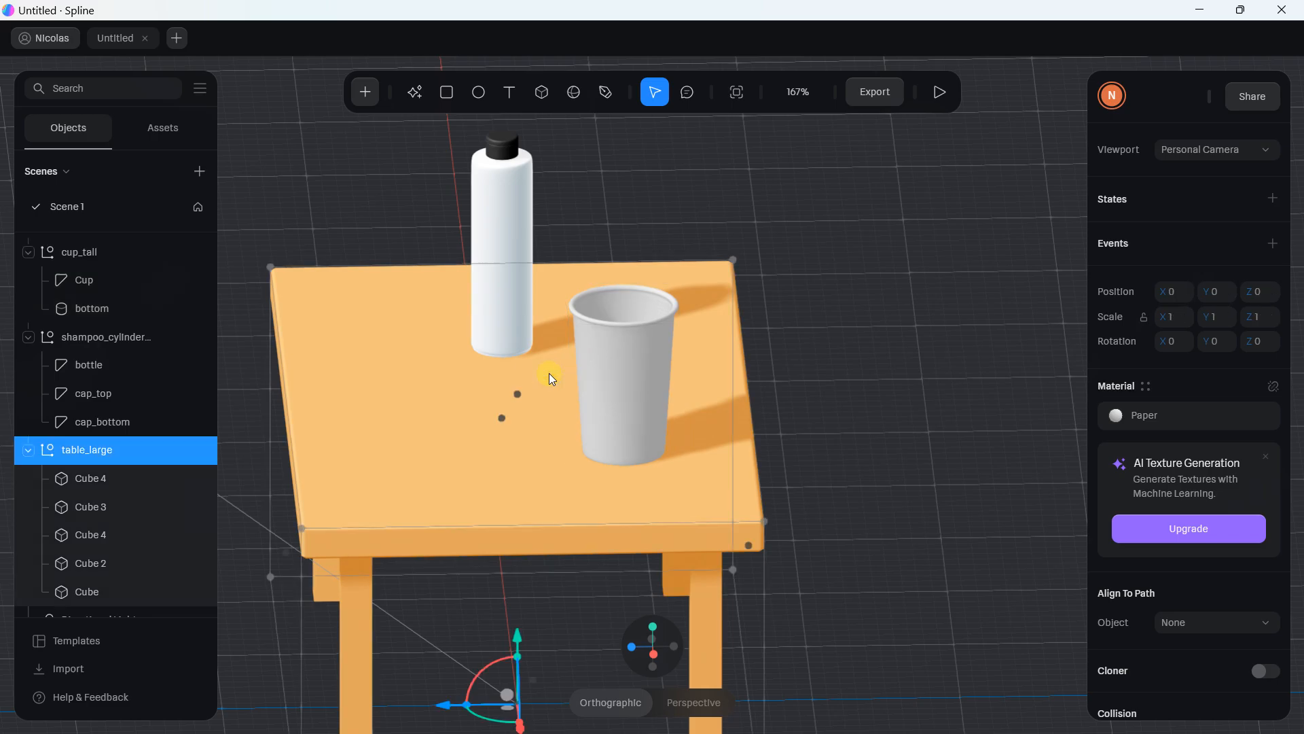
pyautogui.click(630, 365)
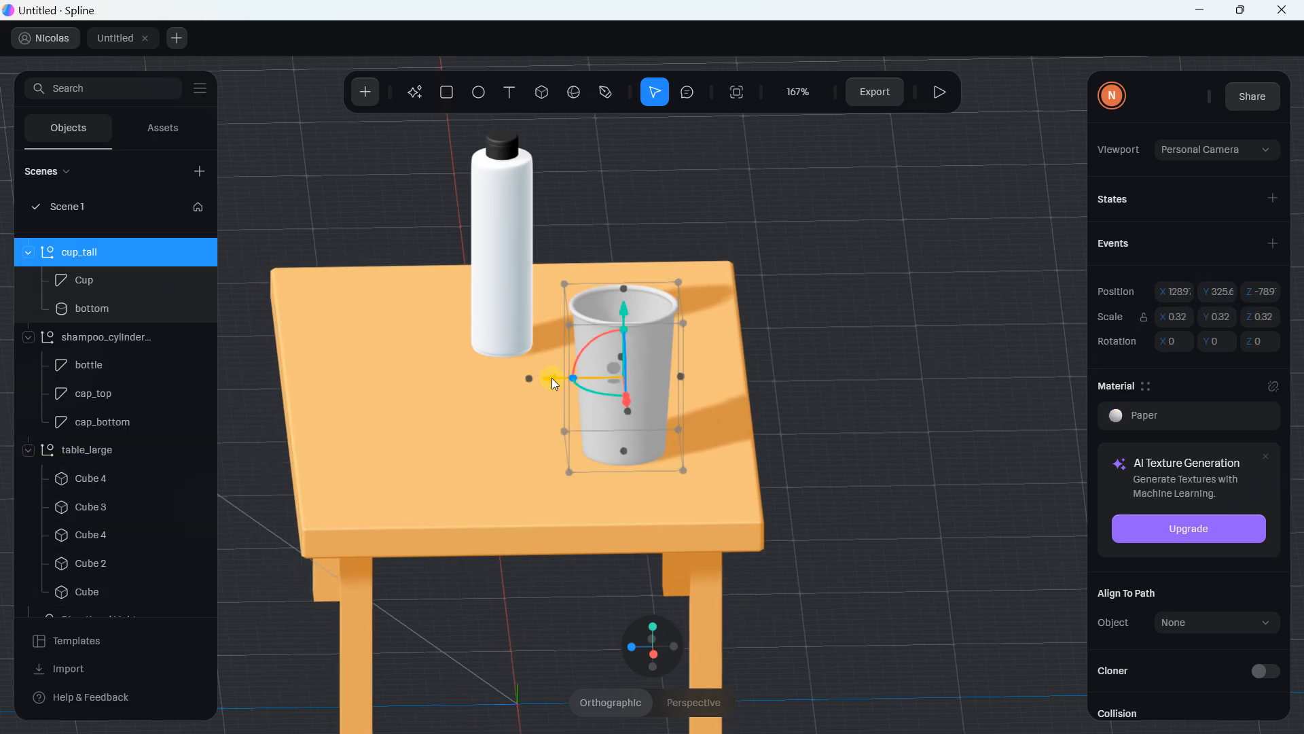
pyautogui.moveTo(555, 384); pyautogui.dragTo(527, 368)
pyautogui.moveTo(780, 417); pyautogui.dragTo(663, 300, button='right')
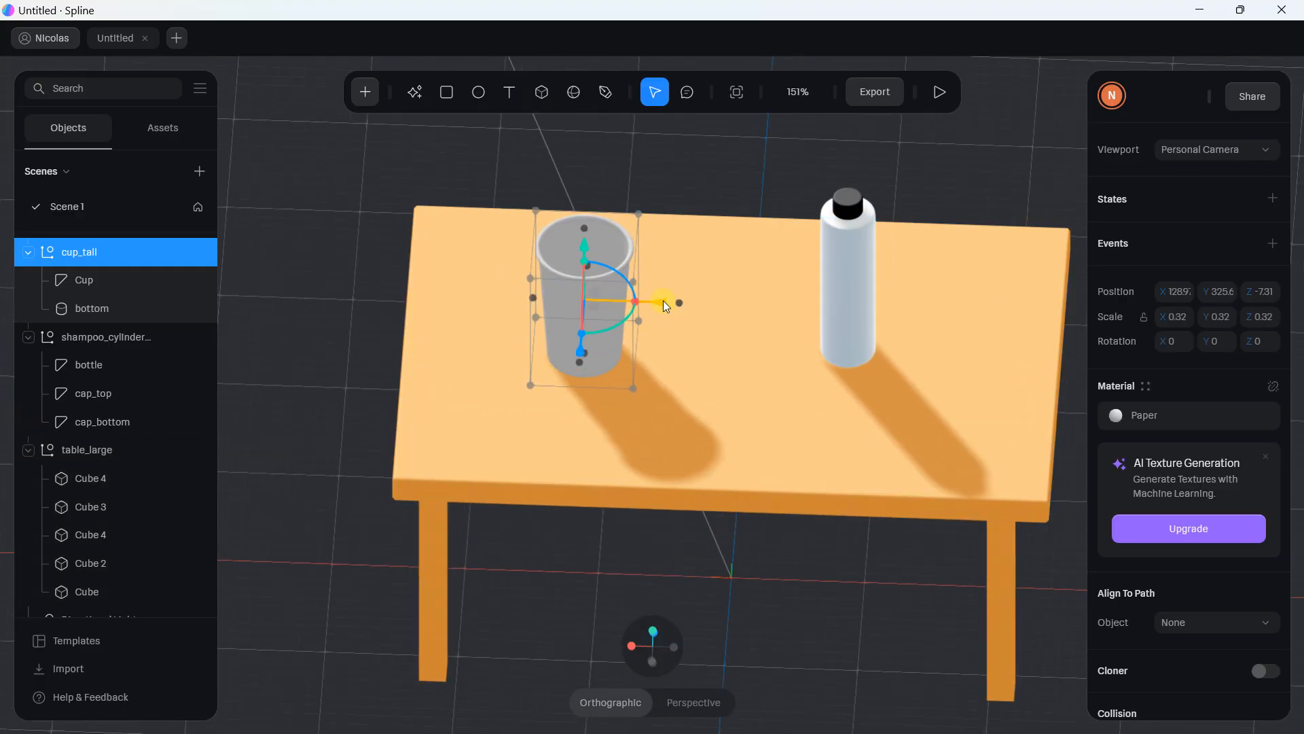
pyautogui.moveTo(663, 300); pyautogui.dragTo(686, 301)
# Step: Nudge the shampoo bottle slightly along the X axis and clear the selection
pyautogui.click(849, 269)
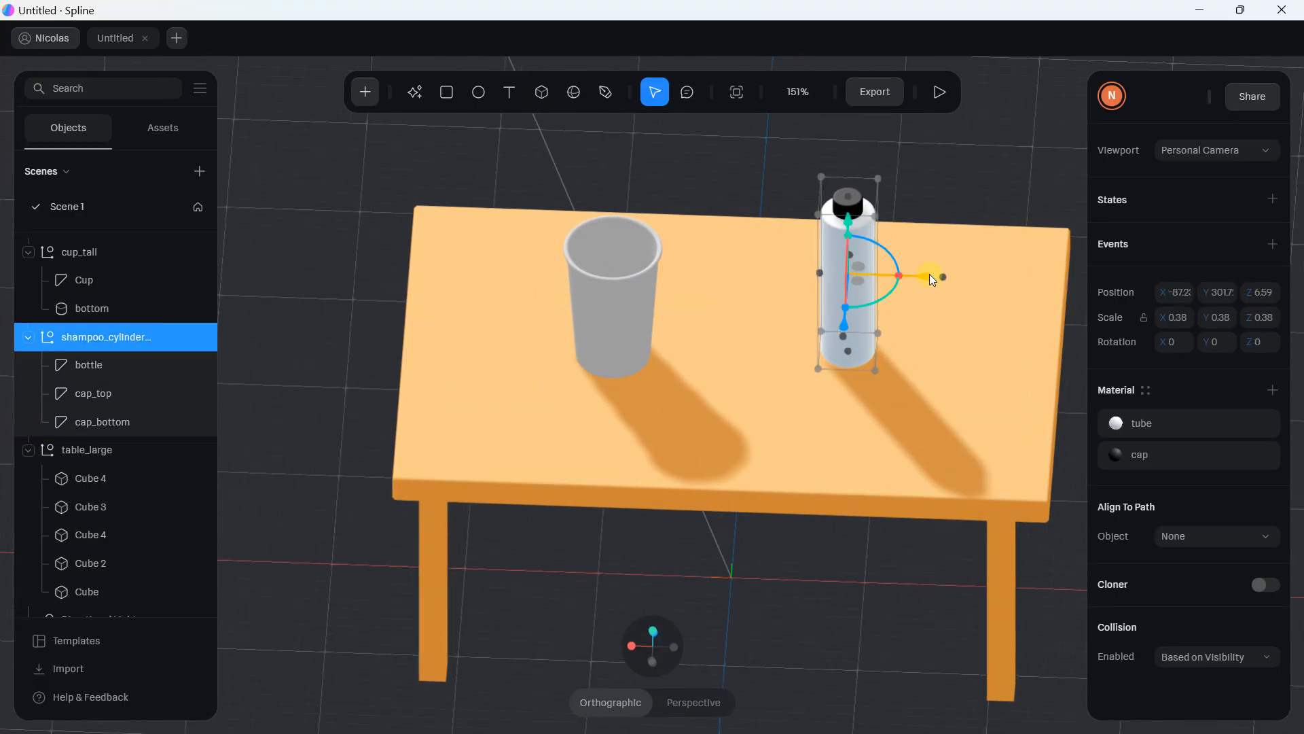
pyautogui.moveTo(932, 280); pyautogui.dragTo(937, 276)
pyautogui.scroll(-3, 830, 270)
pyautogui.moveTo(829, 270); pyautogui.dragTo(824, 304, button='right')
pyautogui.click(954, 250)
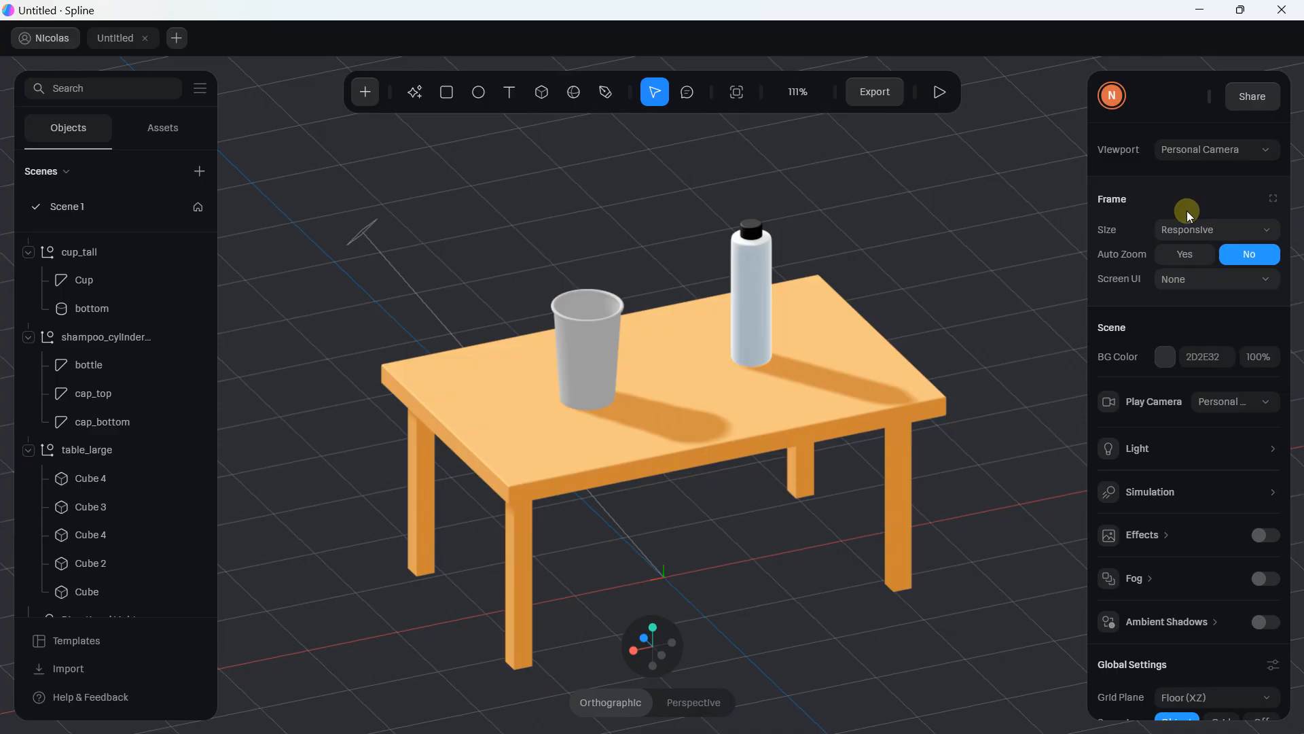
# Step: Turn the scene's grid plane off
pyautogui.scroll(-3, 1187, 210)
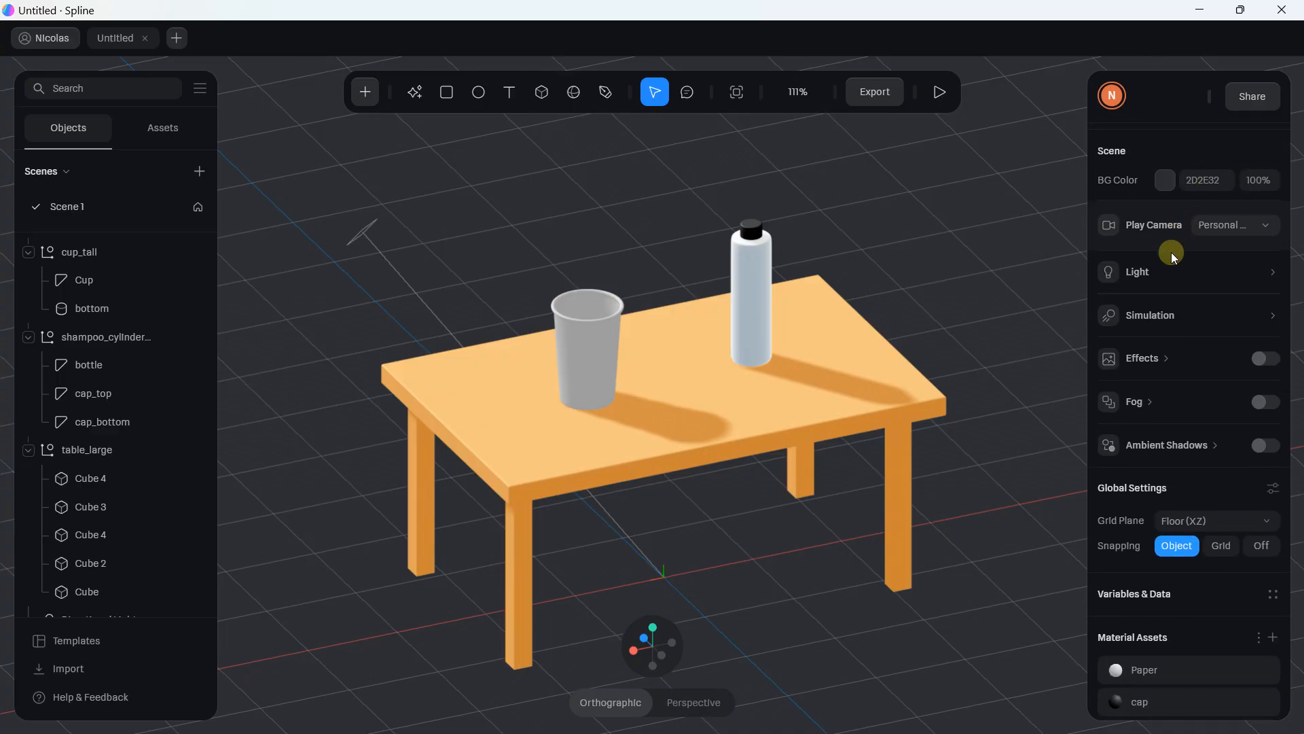
pyautogui.click(1175, 523)
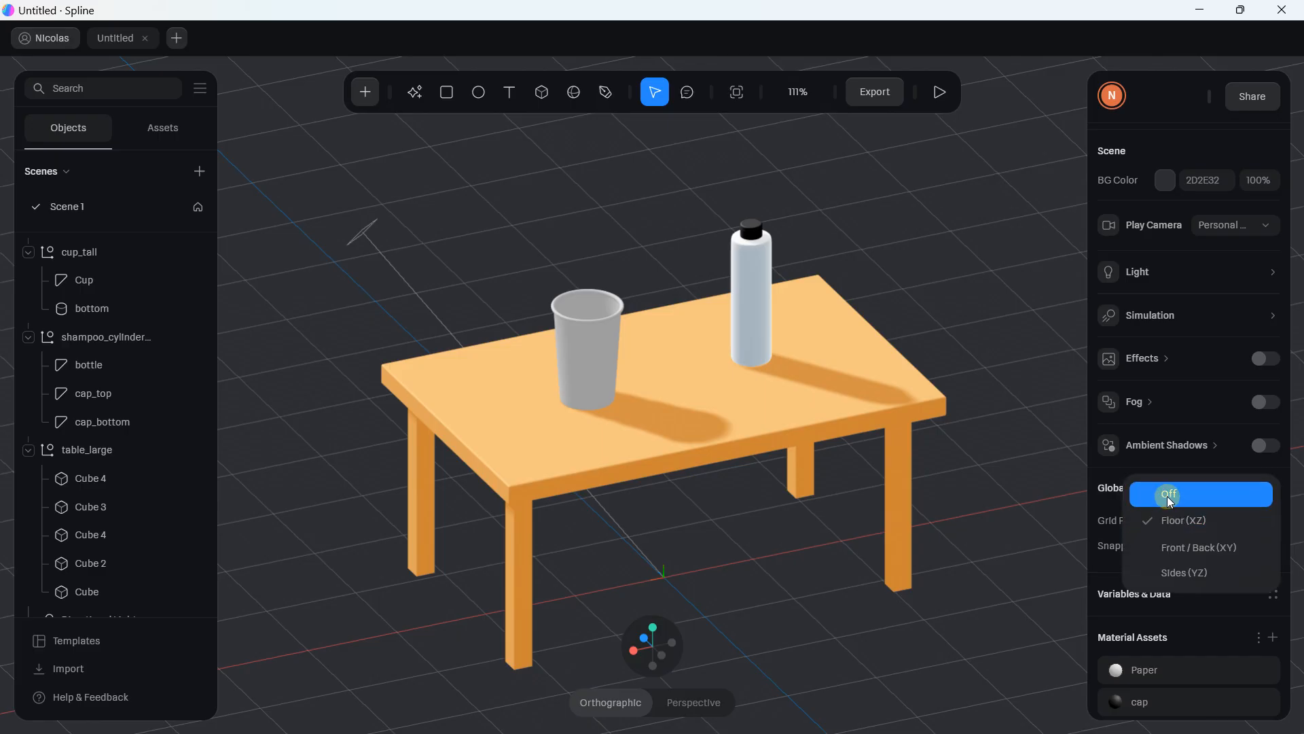
pyautogui.click(1167, 496)
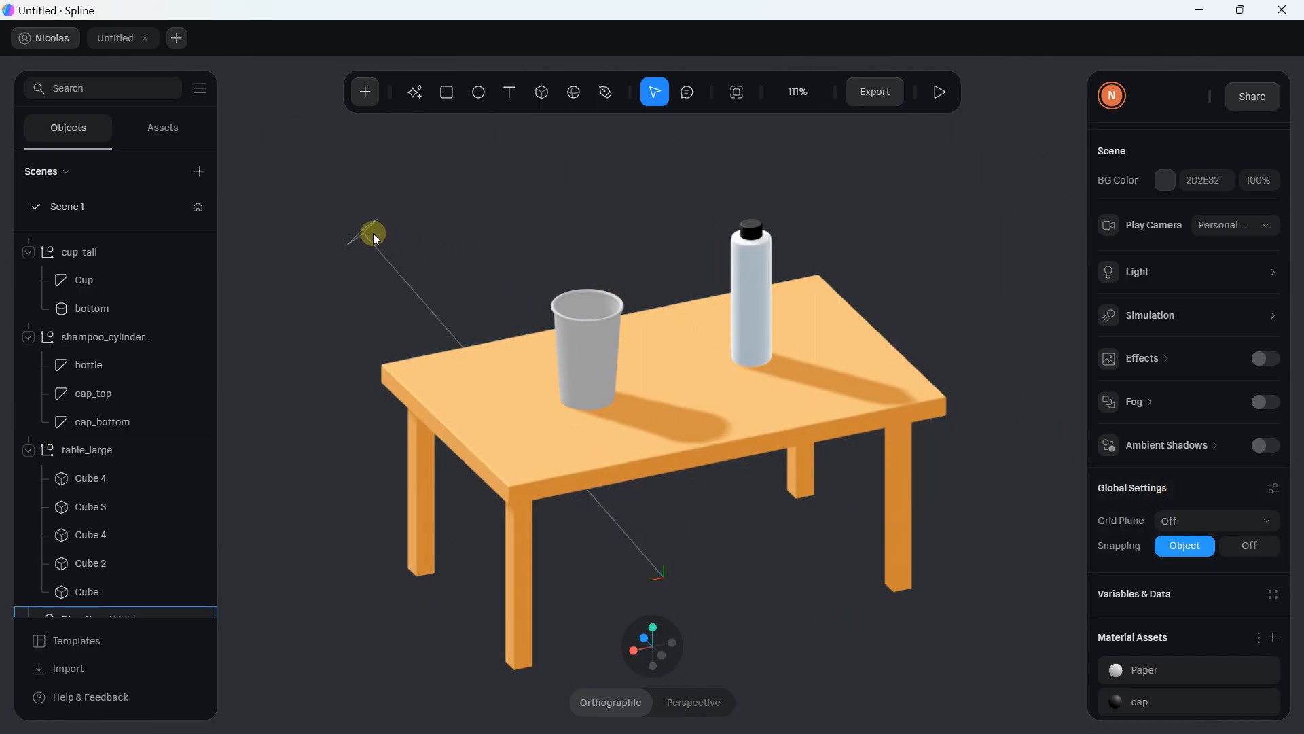
# Step: Inspect the directional light's settings, and play the scene preview and exit it
pyautogui.scroll(-1, 107, 552)
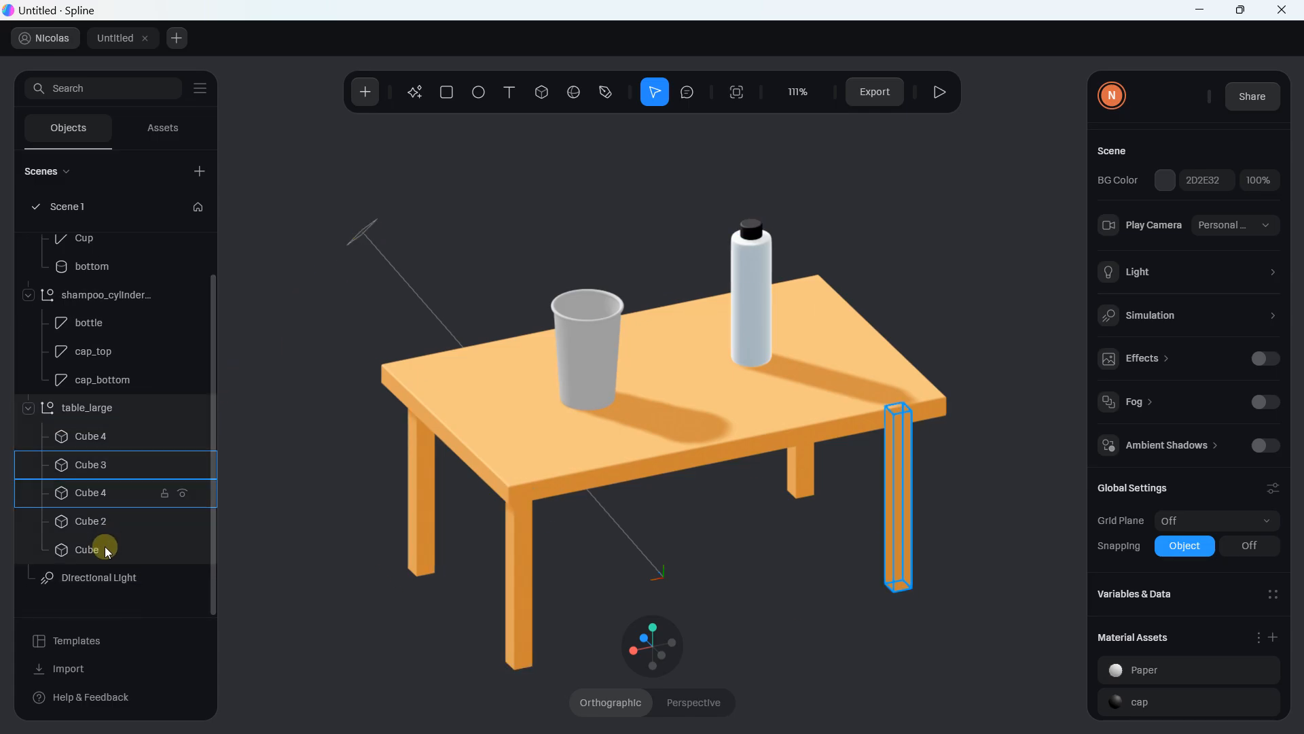
pyautogui.click(96, 576)
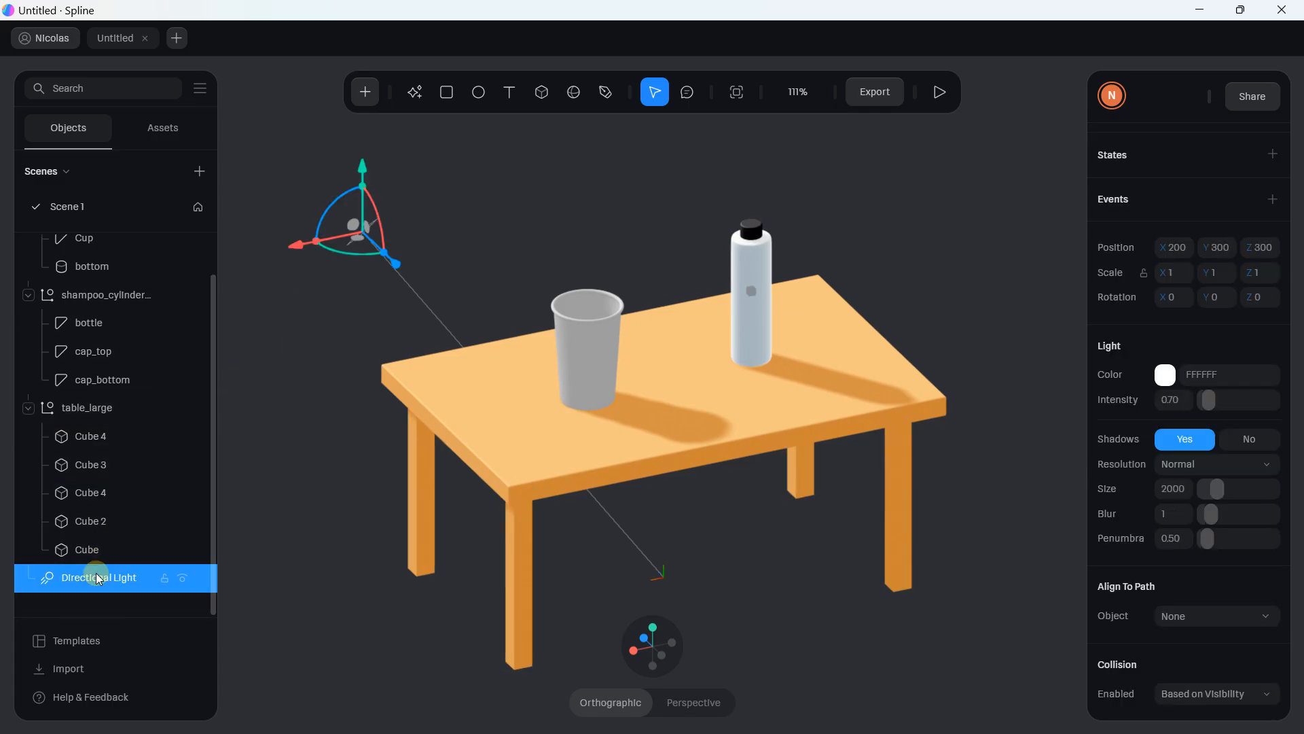
pyautogui.click(261, 379)
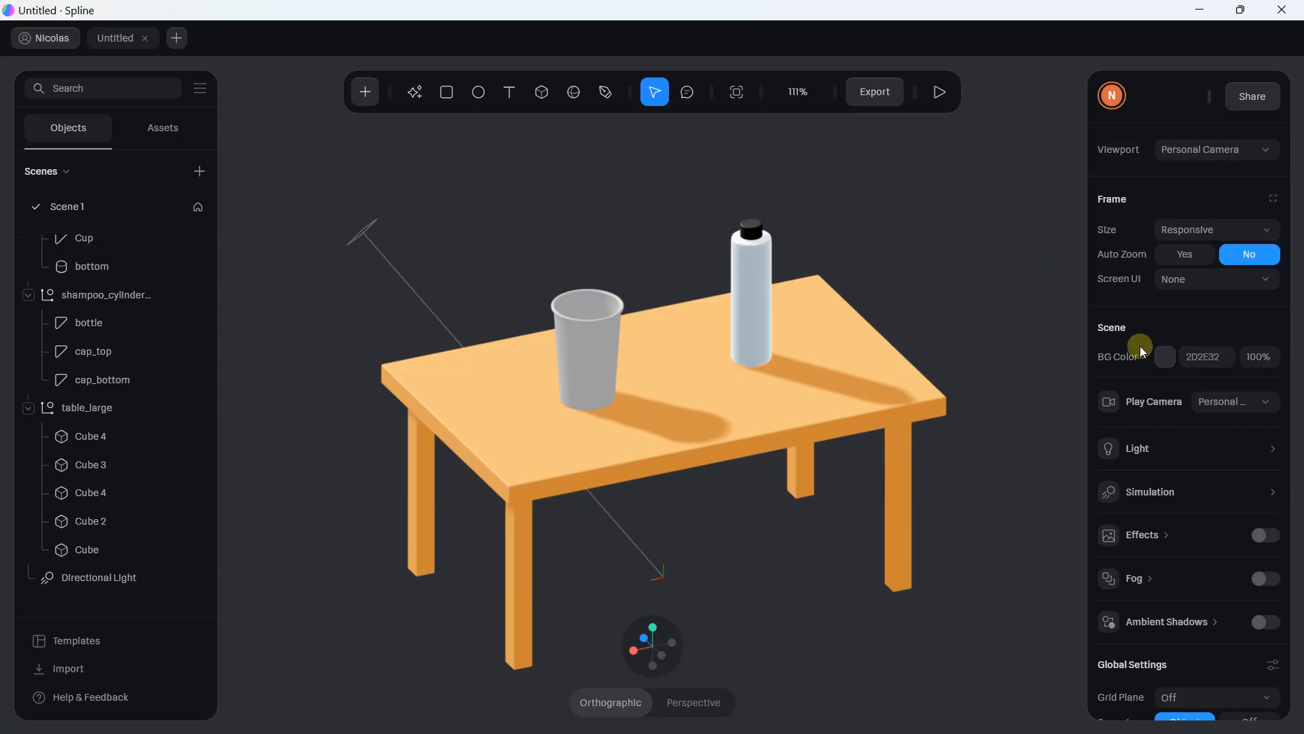
pyautogui.click(940, 93)
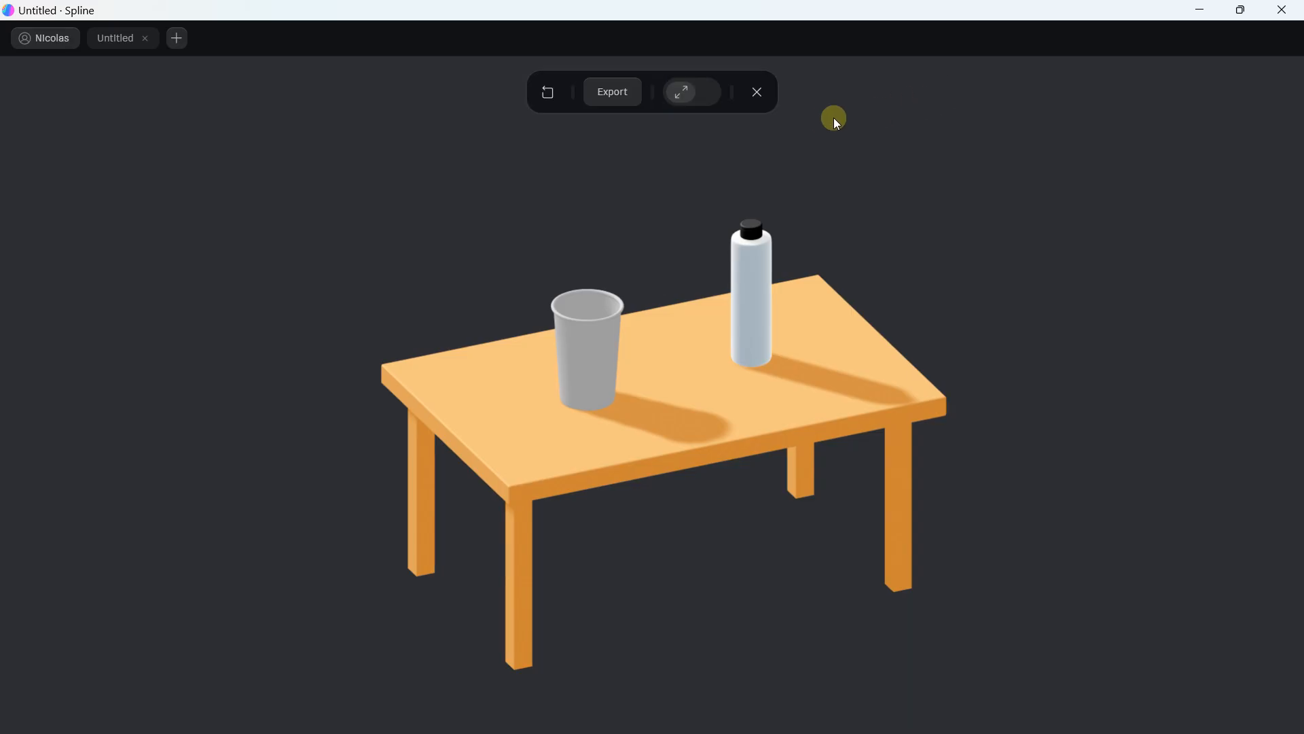
pyautogui.click(758, 93)
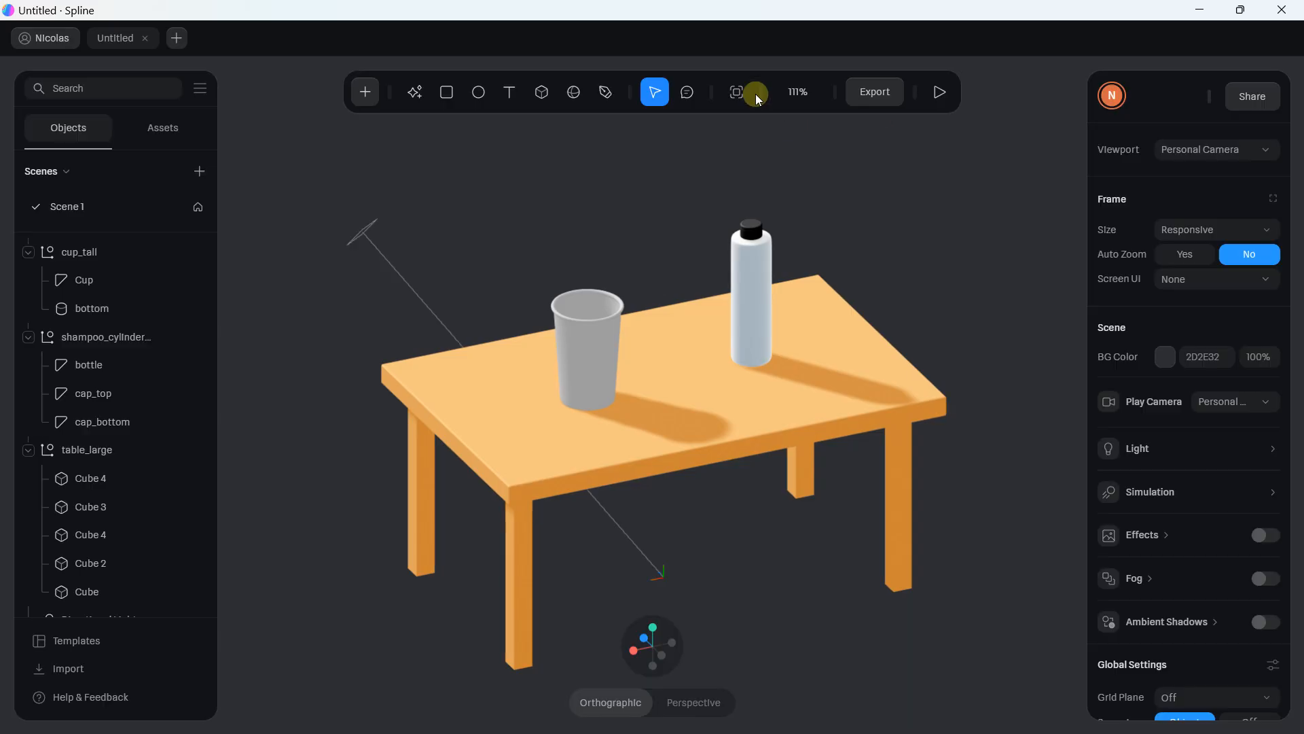
# Step: Change the scene's background color to pale cyan C9FFFA
pyautogui.click(1169, 352)
pyautogui.moveTo(1164, 402); pyautogui.dragTo(1257, 484)
pyautogui.moveTo(1233, 586); pyautogui.dragTo(1182, 586)
pyautogui.moveTo(1183, 463); pyautogui.dragTo(1155, 382)
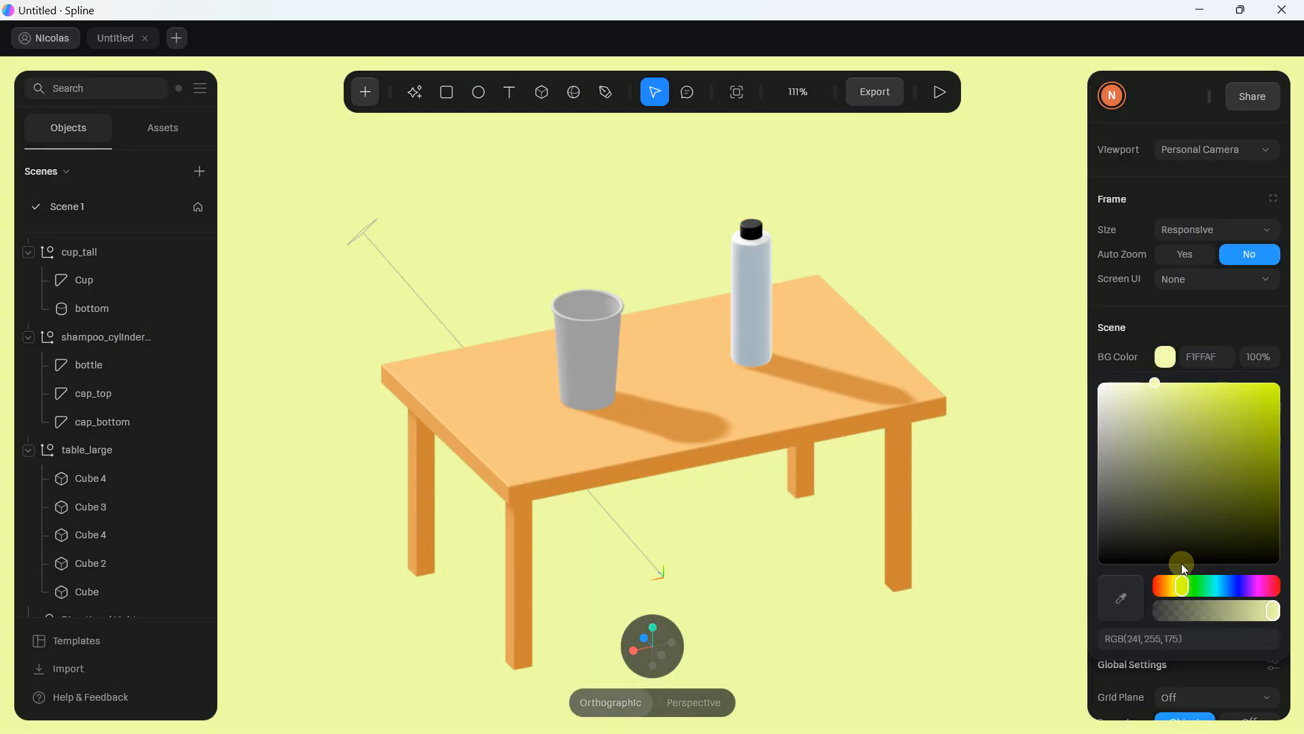
pyautogui.moveTo(1184, 585); pyautogui.dragTo(1216, 586)
pyautogui.click(1143, 373)
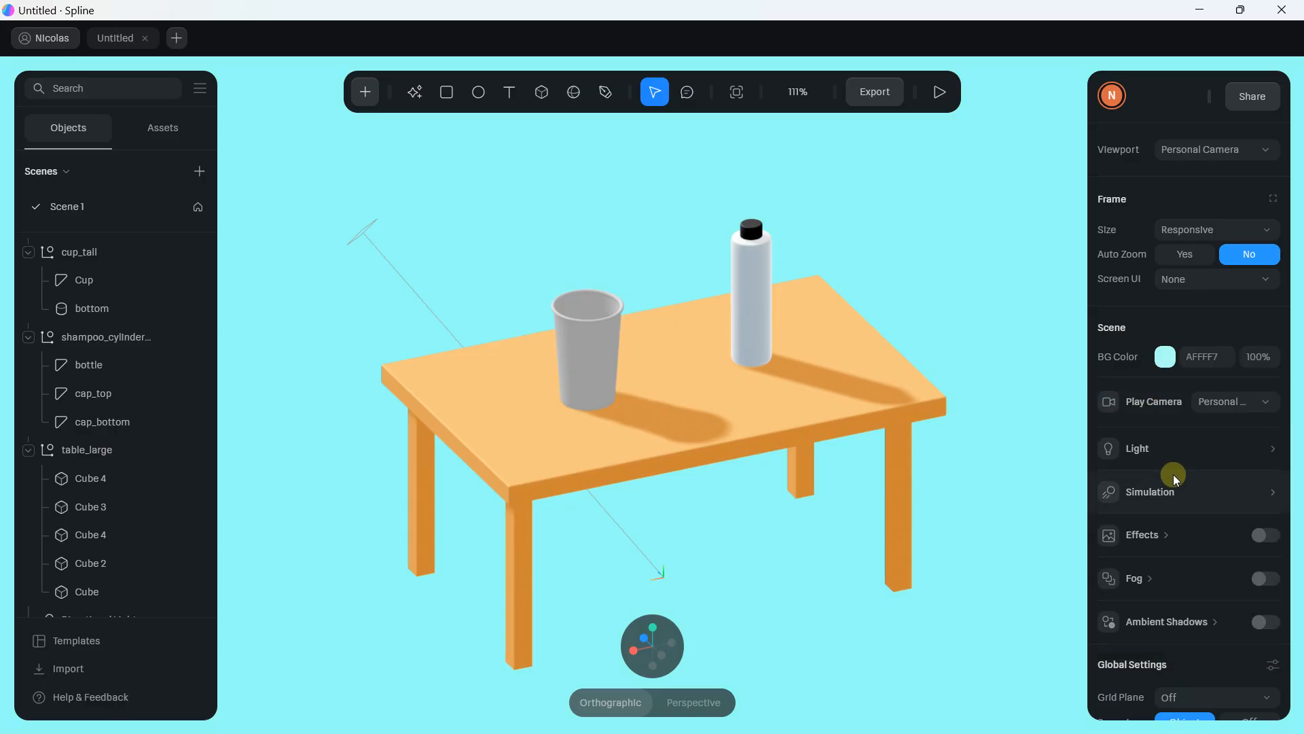
pyautogui.click(1166, 357)
pyautogui.moveTo(1164, 402); pyautogui.dragTo(1135, 376)
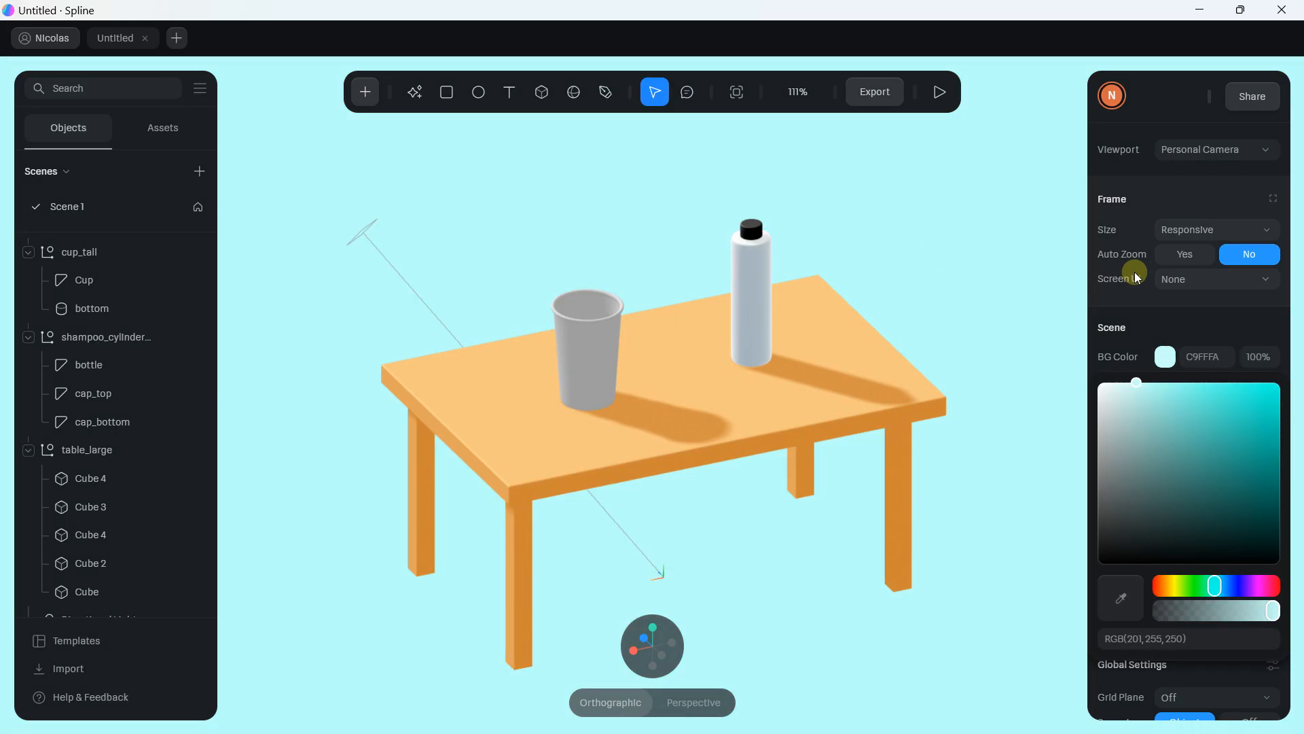
pyautogui.click(1123, 356)
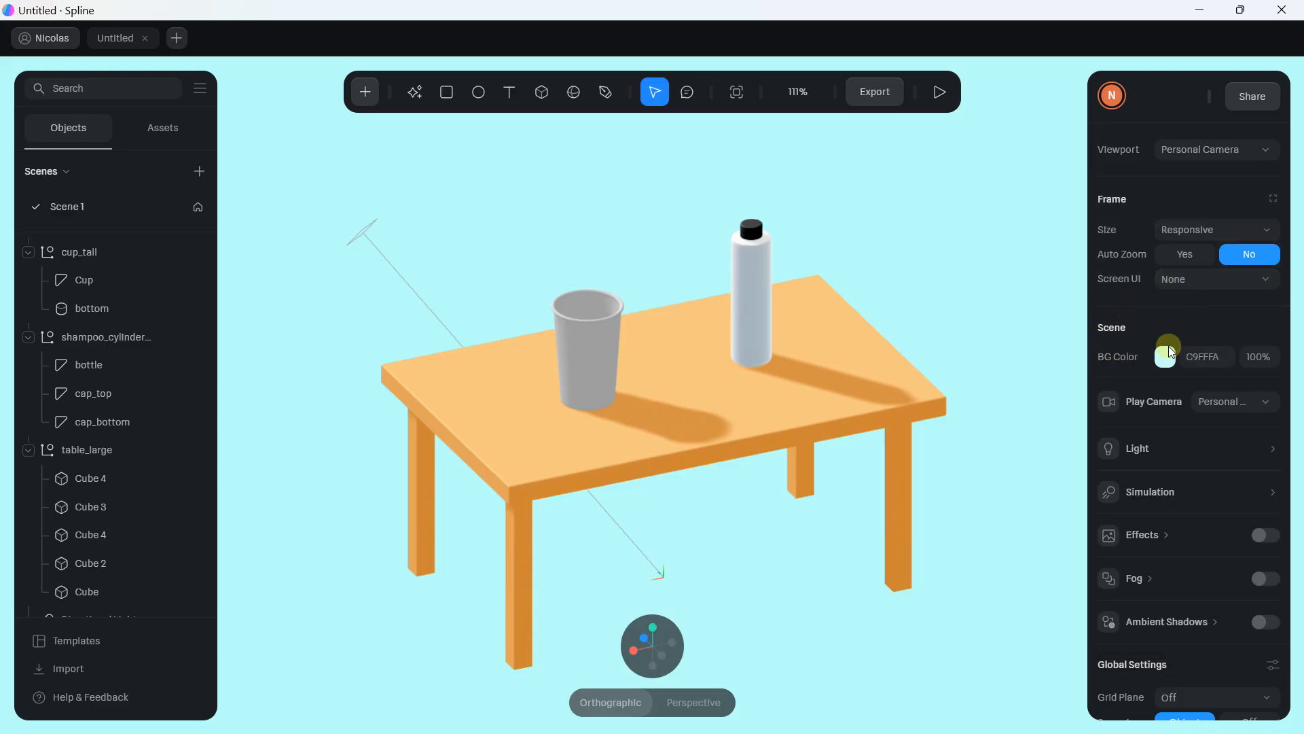
# Step: Disable the ambient light in the scene's light settings
pyautogui.scroll(-2, 1164, 352)
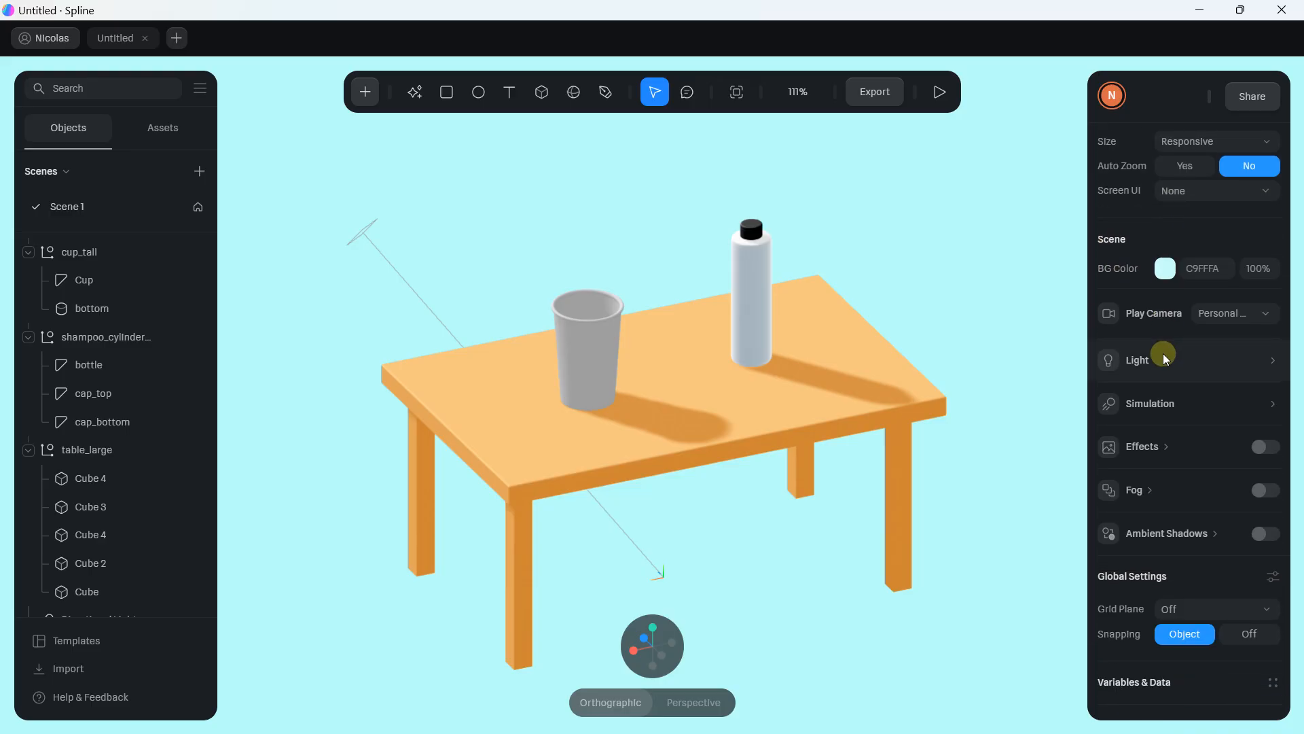
pyautogui.click(1166, 364)
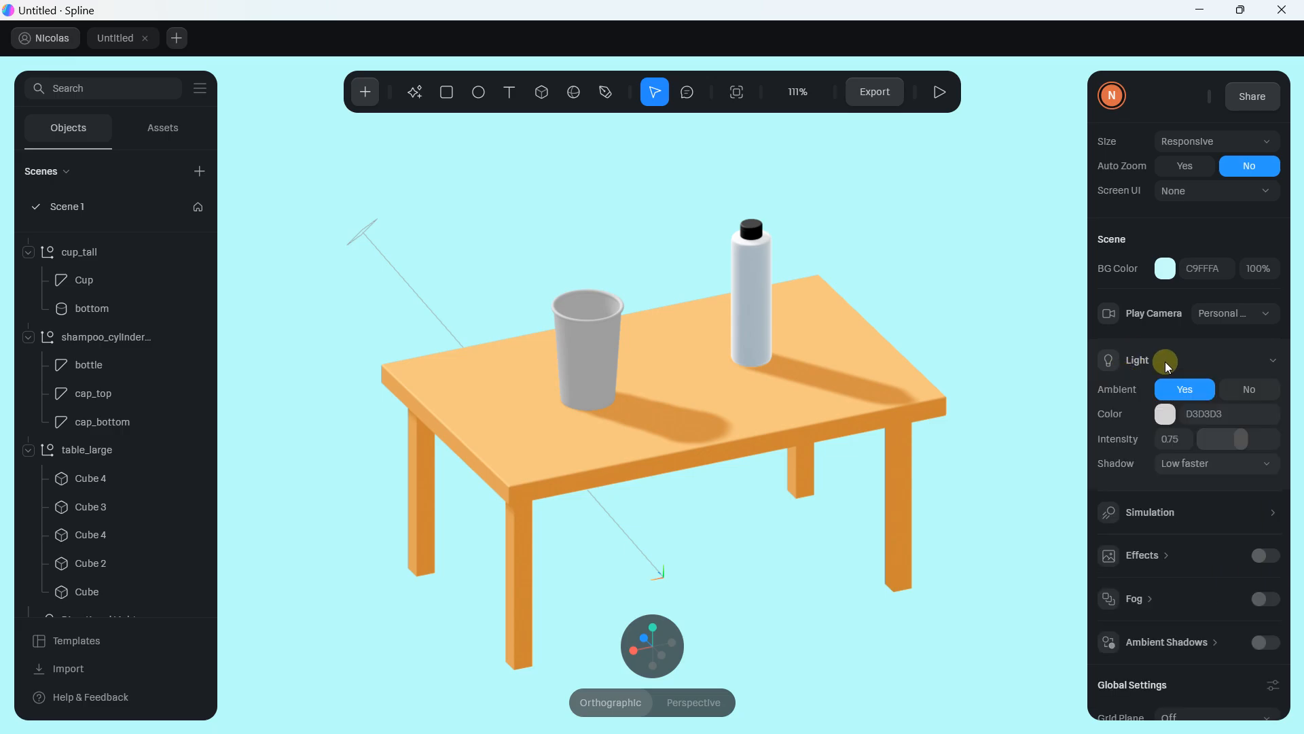
pyautogui.click(1249, 390)
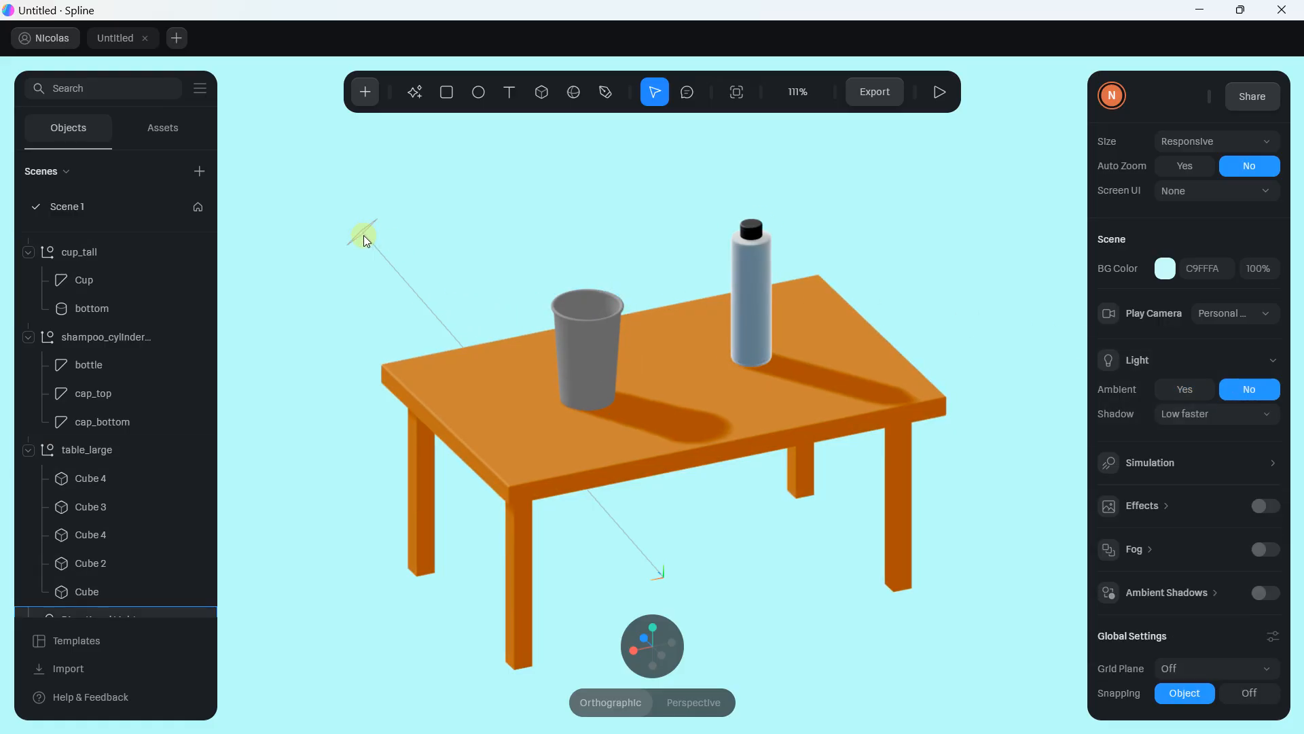
# Step: Raise the directional light along the Y axis to about 439
pyautogui.scroll(-1, 124, 532)
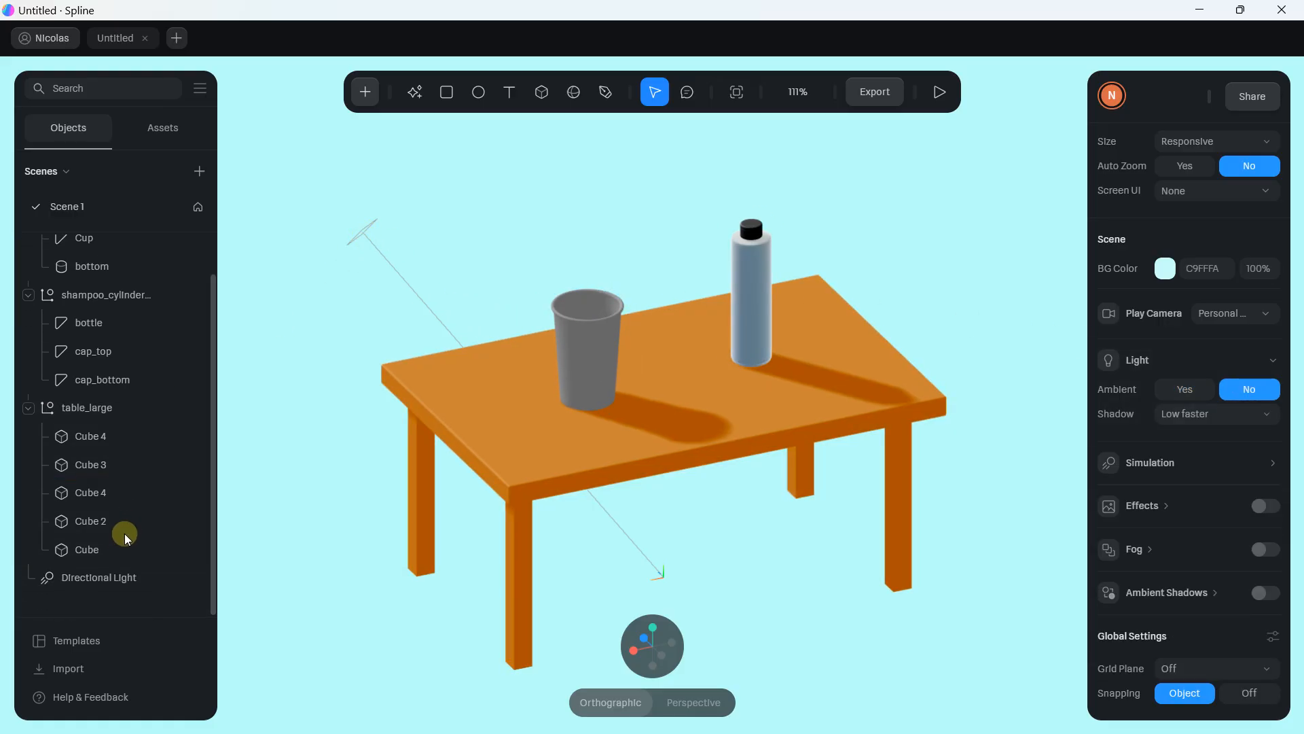
pyautogui.click(101, 584)
pyautogui.scroll(-1, 409, 254)
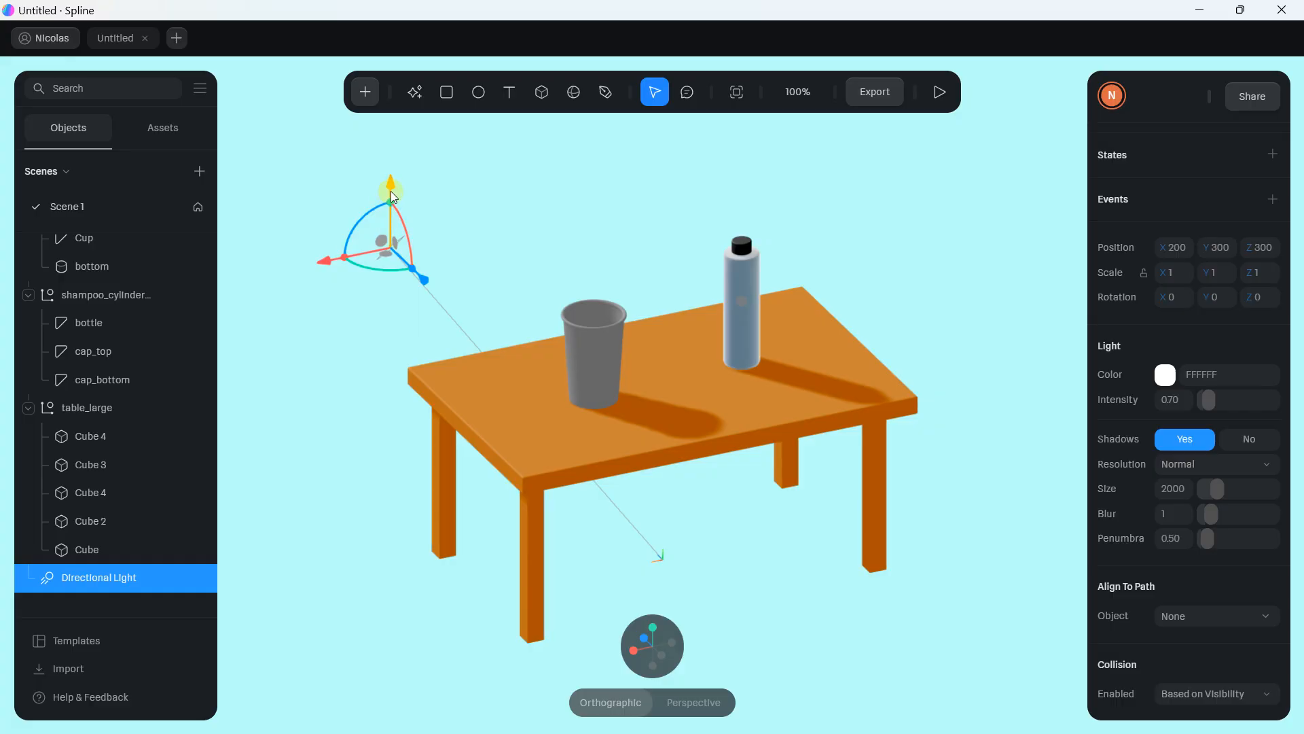
pyautogui.moveTo(394, 197); pyautogui.dragTo(408, 76)
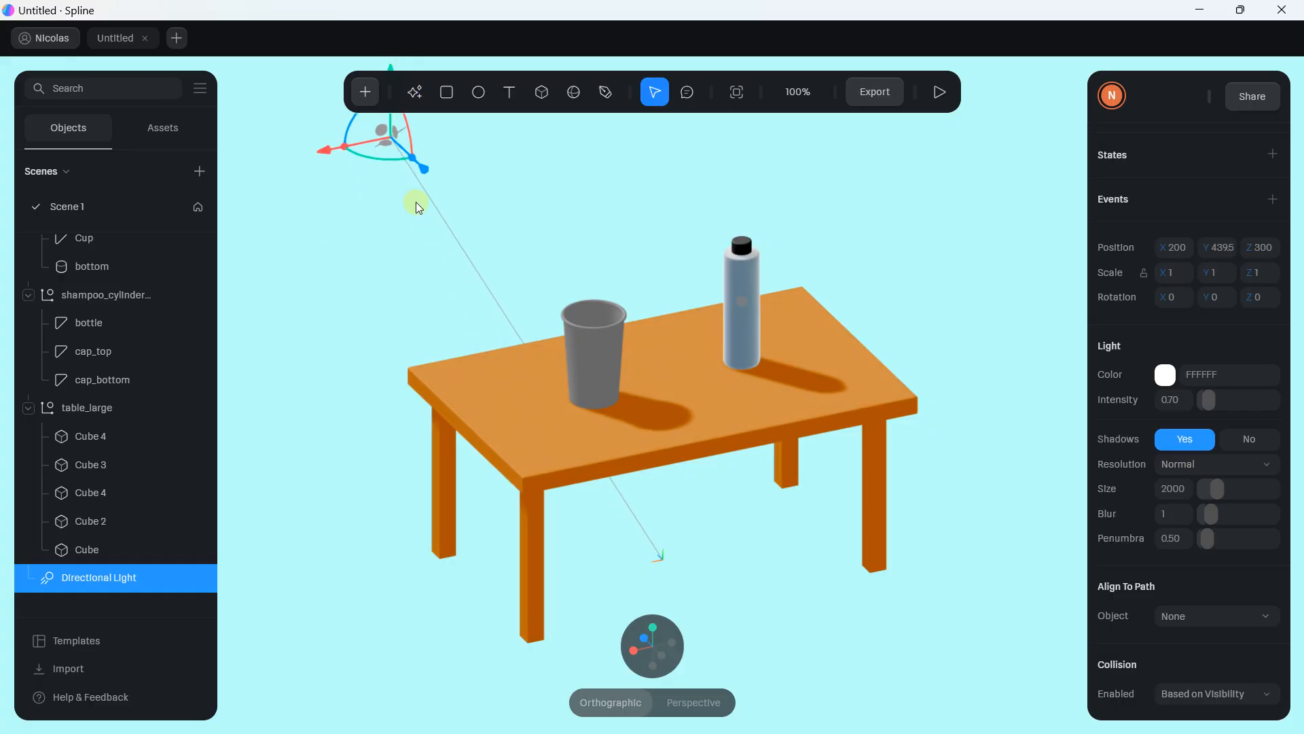
pyautogui.scroll(2, 417, 207)
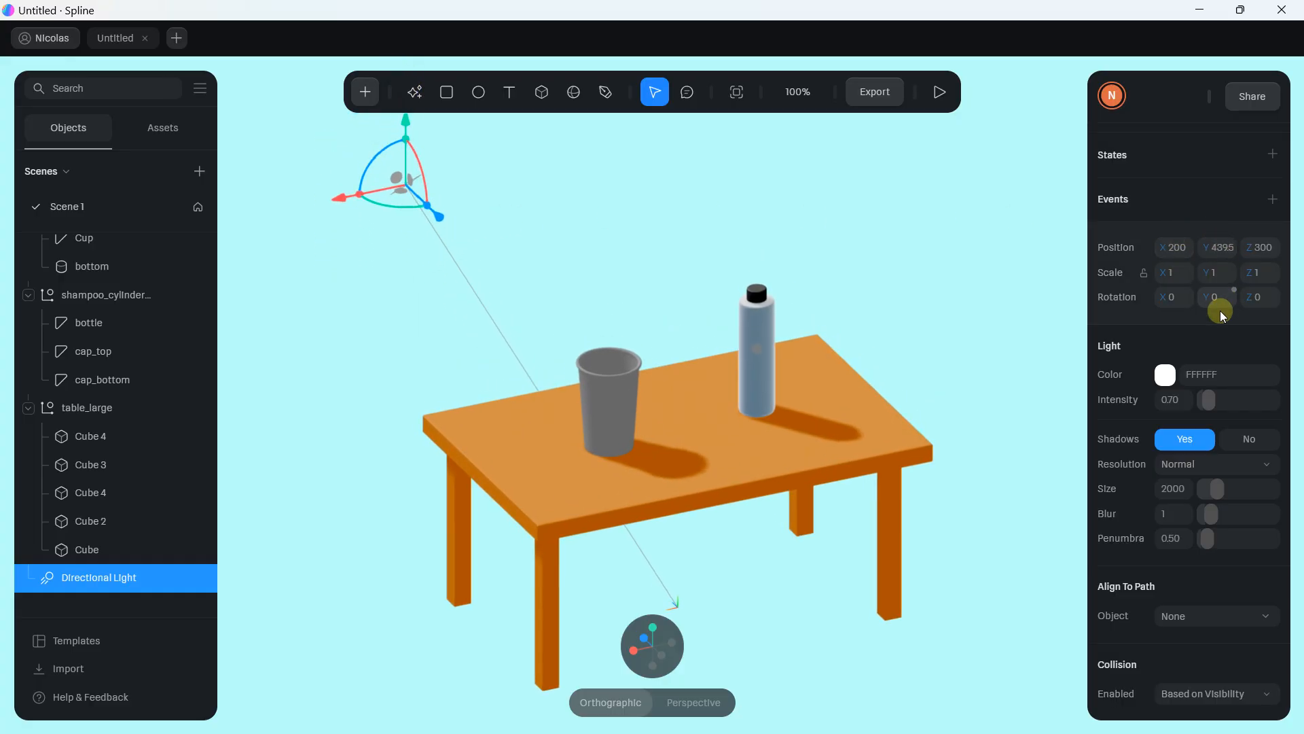
# Step: Raise the directional light's intensity moderately to brighten the tabletop, and deselect the light
pyautogui.moveTo(1209, 401)
pyautogui.mouseDown()
pyautogui.moveTo(1231, 402)
pyautogui.moveTo(1215, 407)
pyautogui.mouseUp()
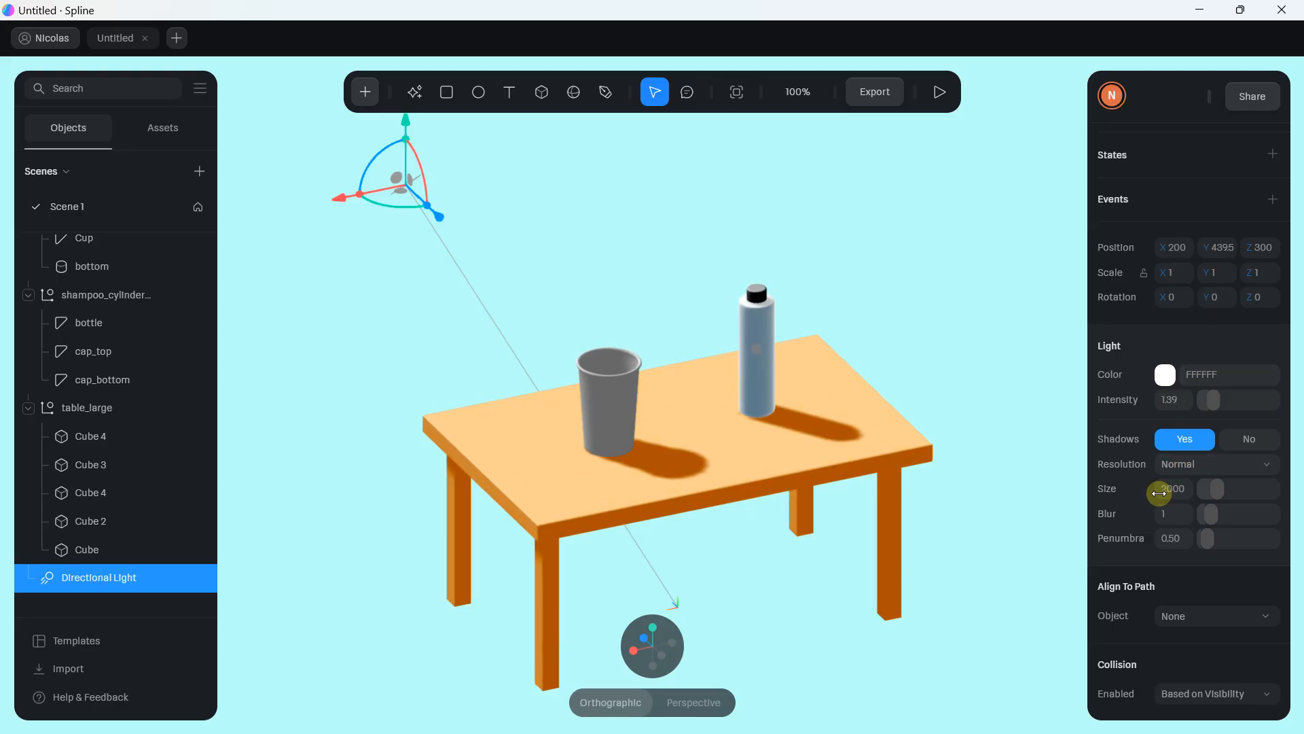
pyautogui.moveTo(1217, 407); pyautogui.dragTo(1211, 408)
pyautogui.click(932, 243)
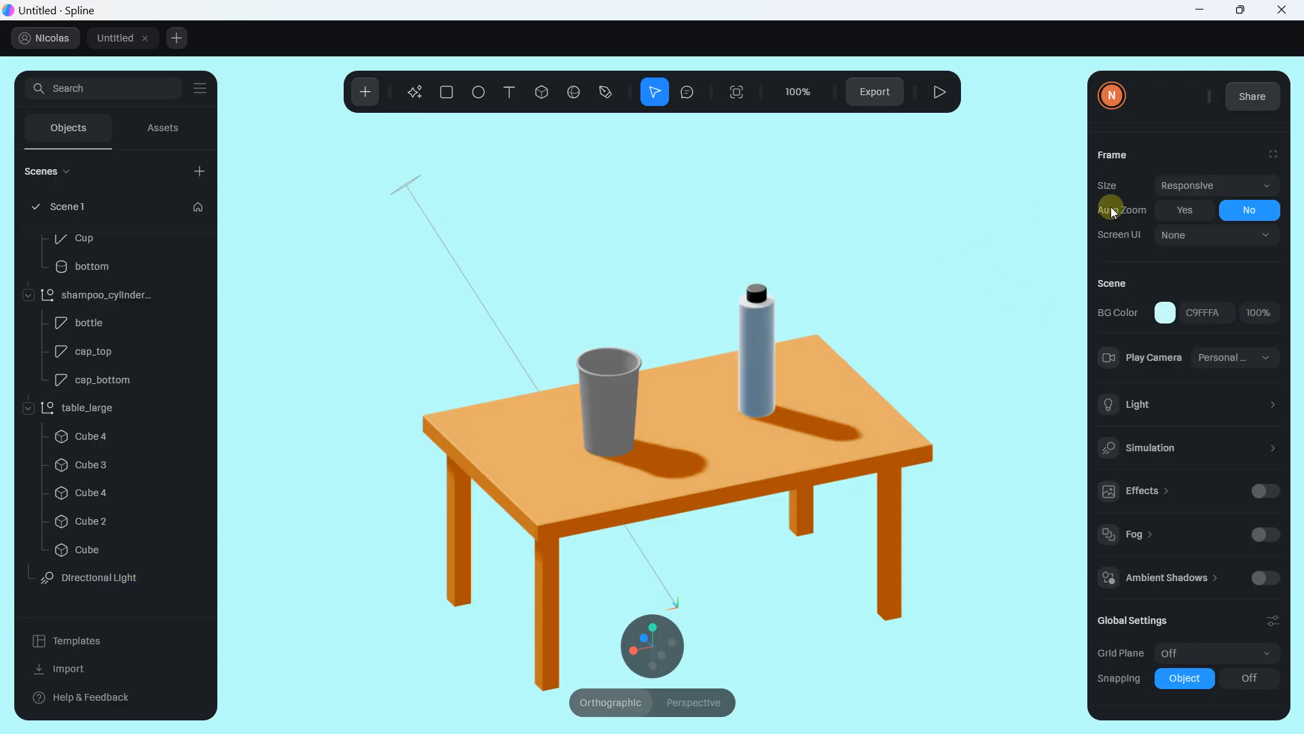
# Step: Enable the scene's ambient light with color E4E4E4 and an intensity of 0.36
pyautogui.scroll(-2, 1182, 331)
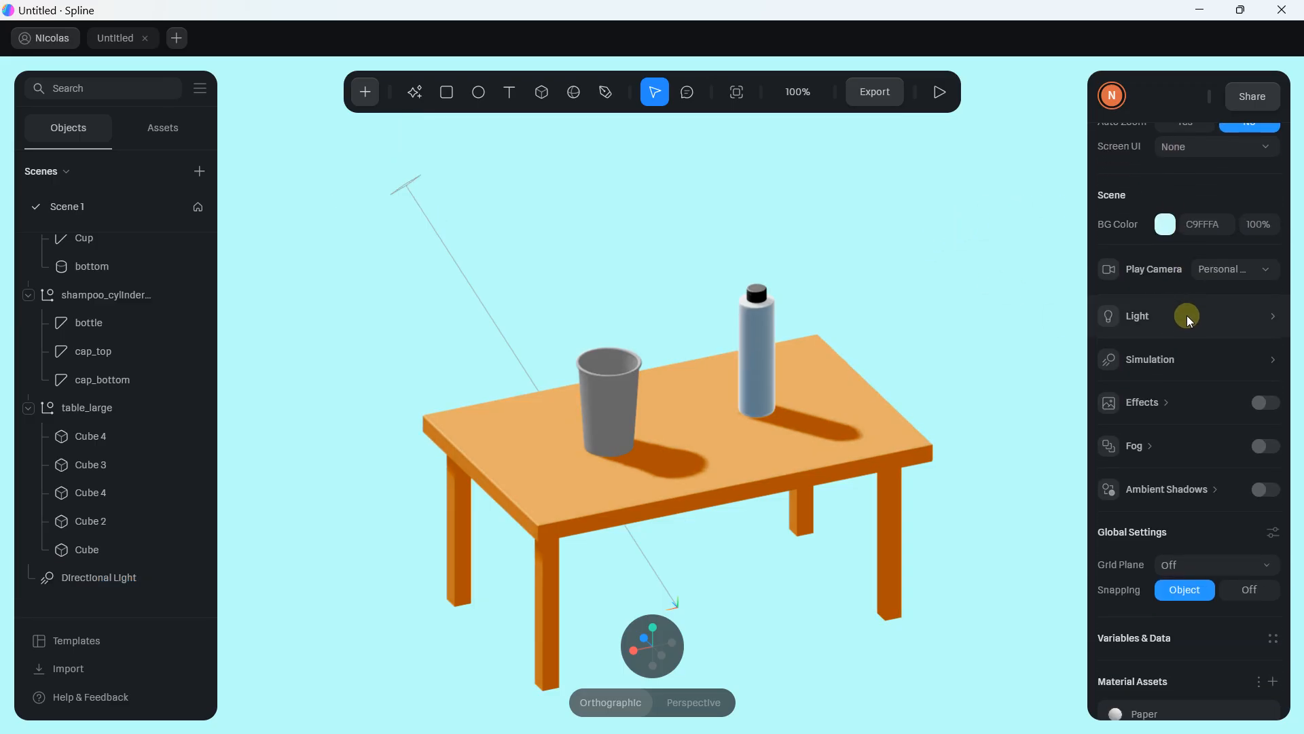
pyautogui.click(1266, 315)
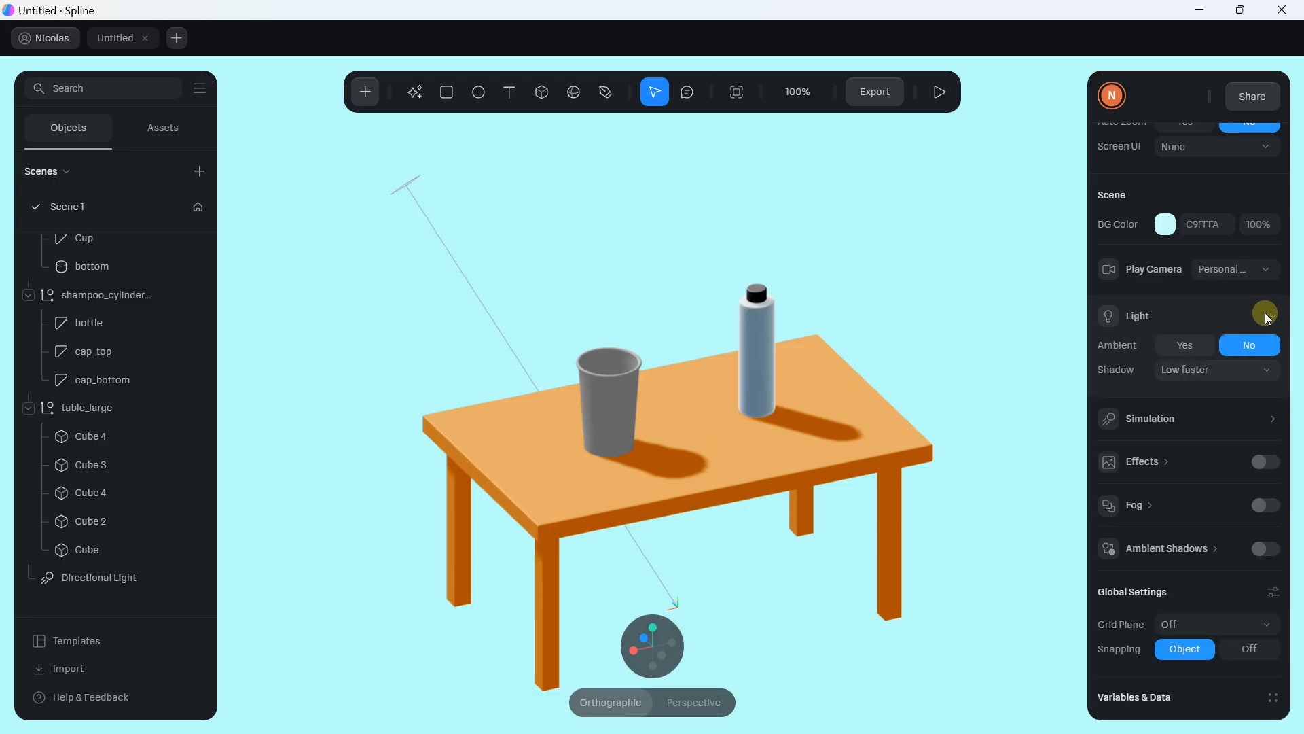
pyautogui.click(1189, 339)
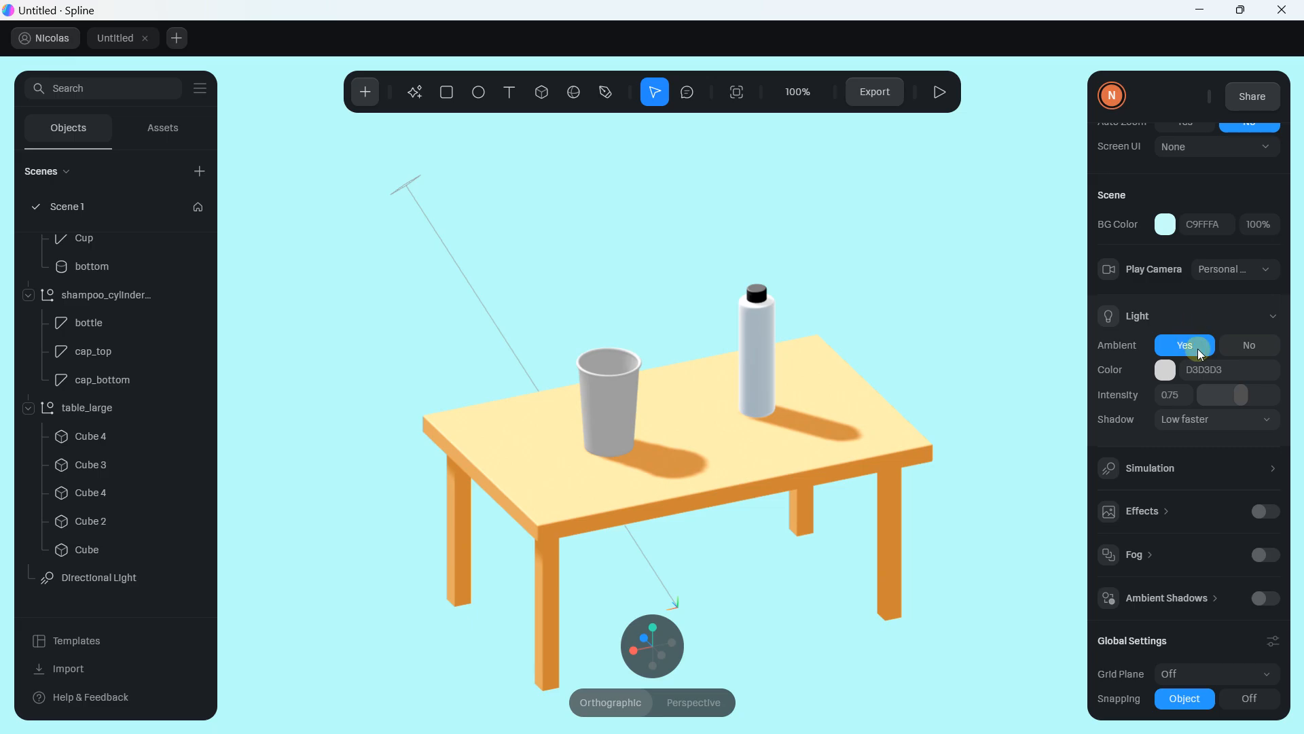
pyautogui.click(1167, 371)
pyautogui.moveTo(1118, 414); pyautogui.dragTo(1088, 415)
pyautogui.click(1114, 353)
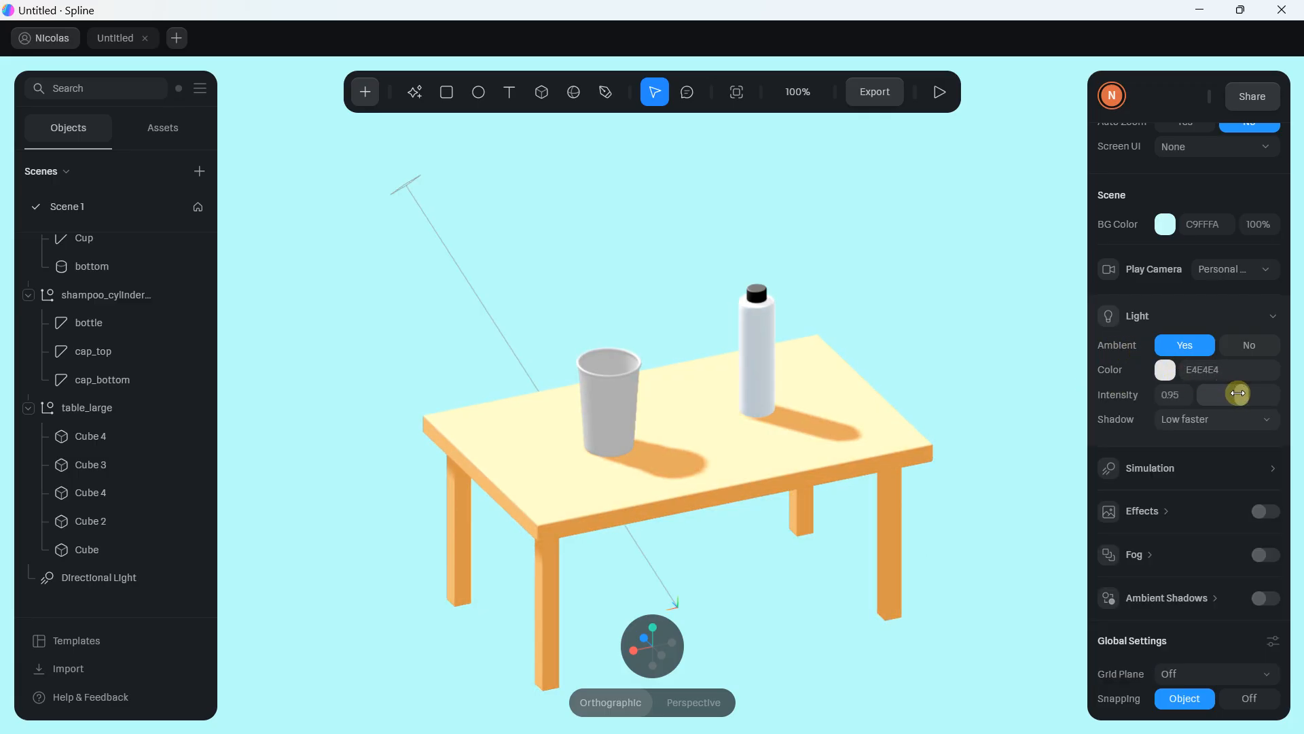
pyautogui.moveTo(1237, 393); pyautogui.dragTo(1240, 394)
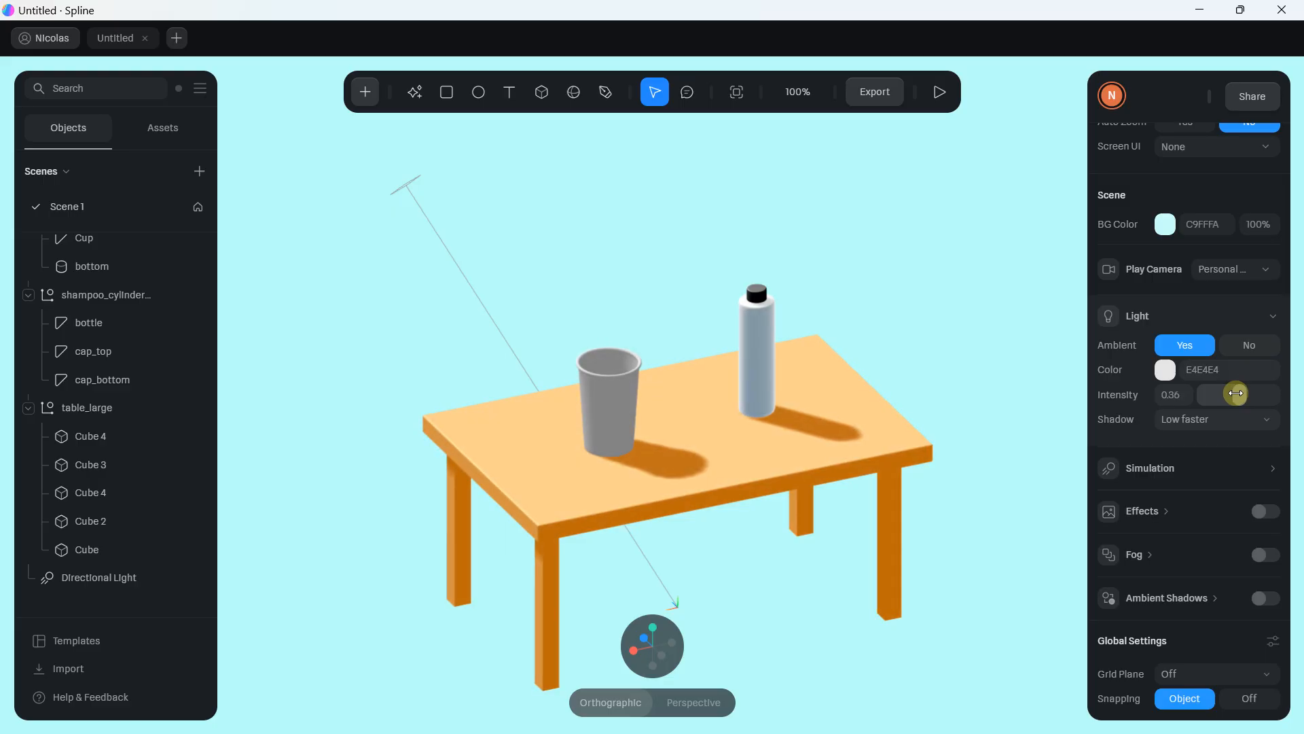
# Step: Try the Normal and High slower shadow qualities for the scene light, and return to Low faster
pyautogui.scroll(-2, 1209, 367)
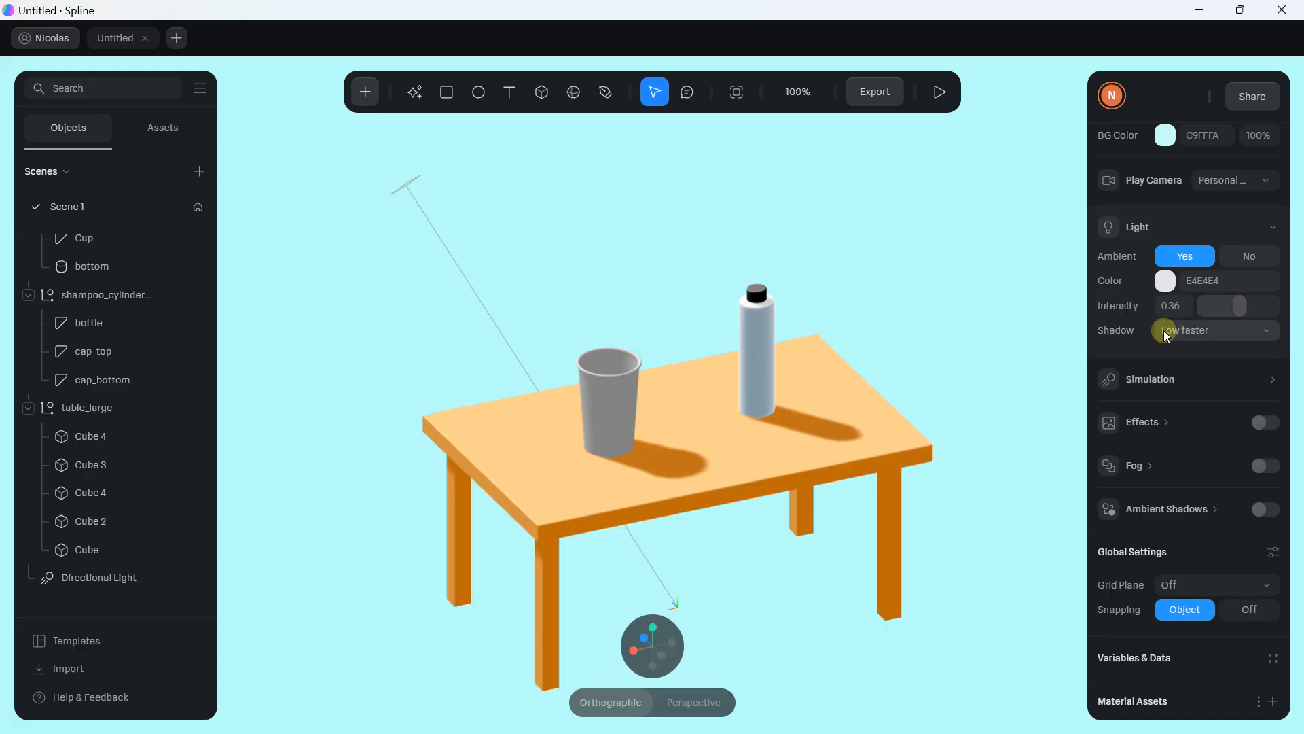
pyautogui.click(1174, 329)
pyautogui.click(1175, 351)
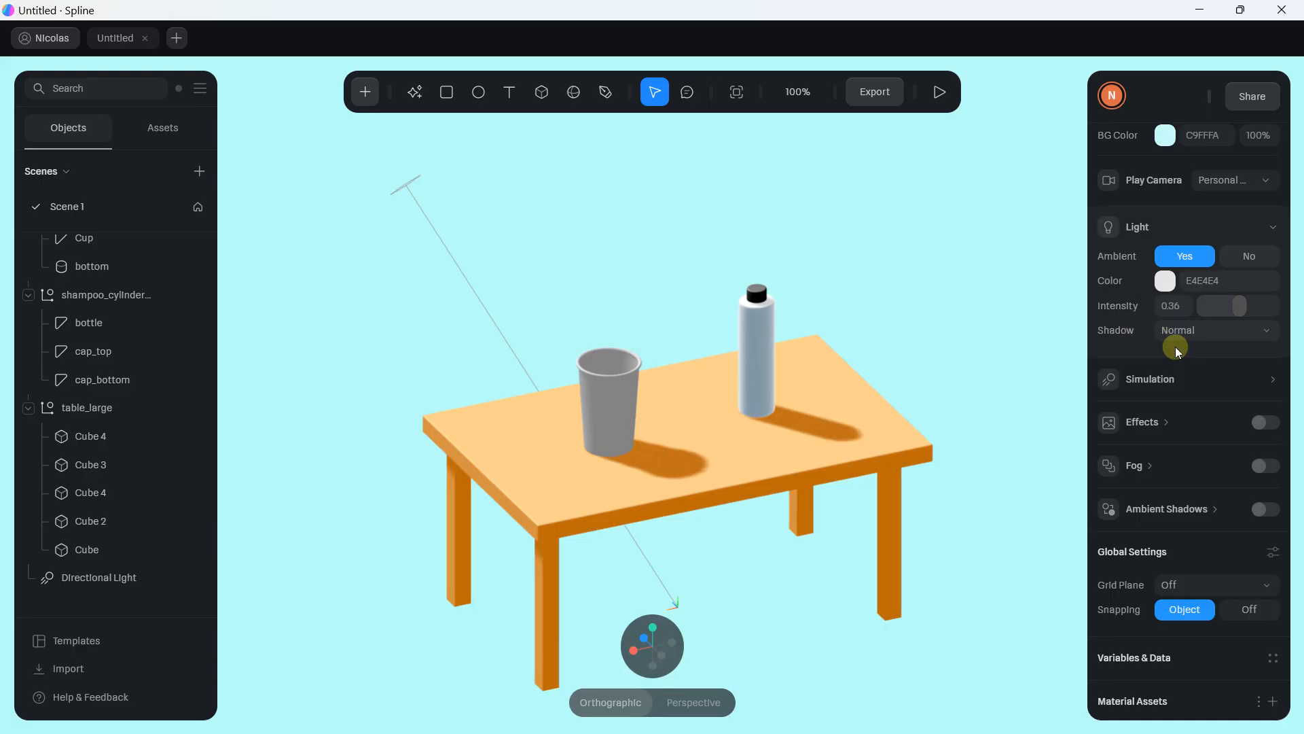
pyautogui.click(1185, 329)
pyautogui.click(1187, 357)
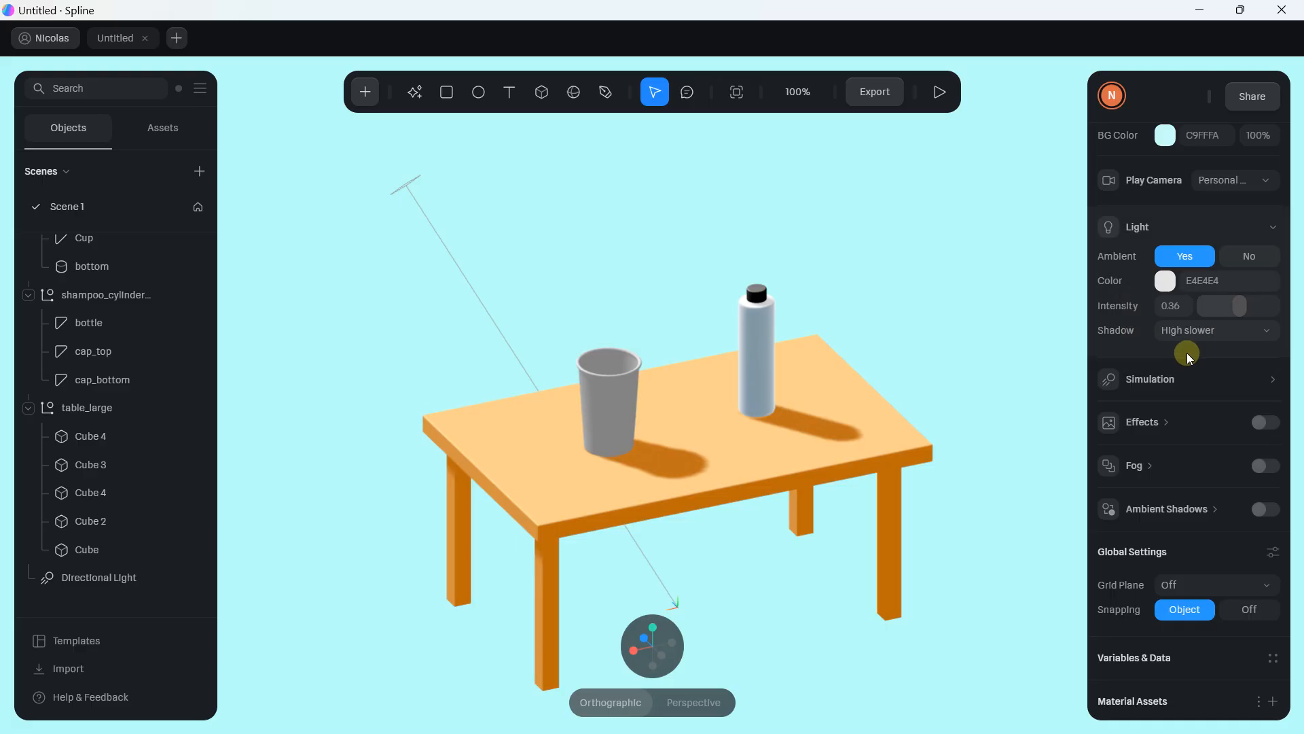
pyautogui.click(796, 419)
pyautogui.scroll(2, 654, 466)
pyautogui.click(663, 476)
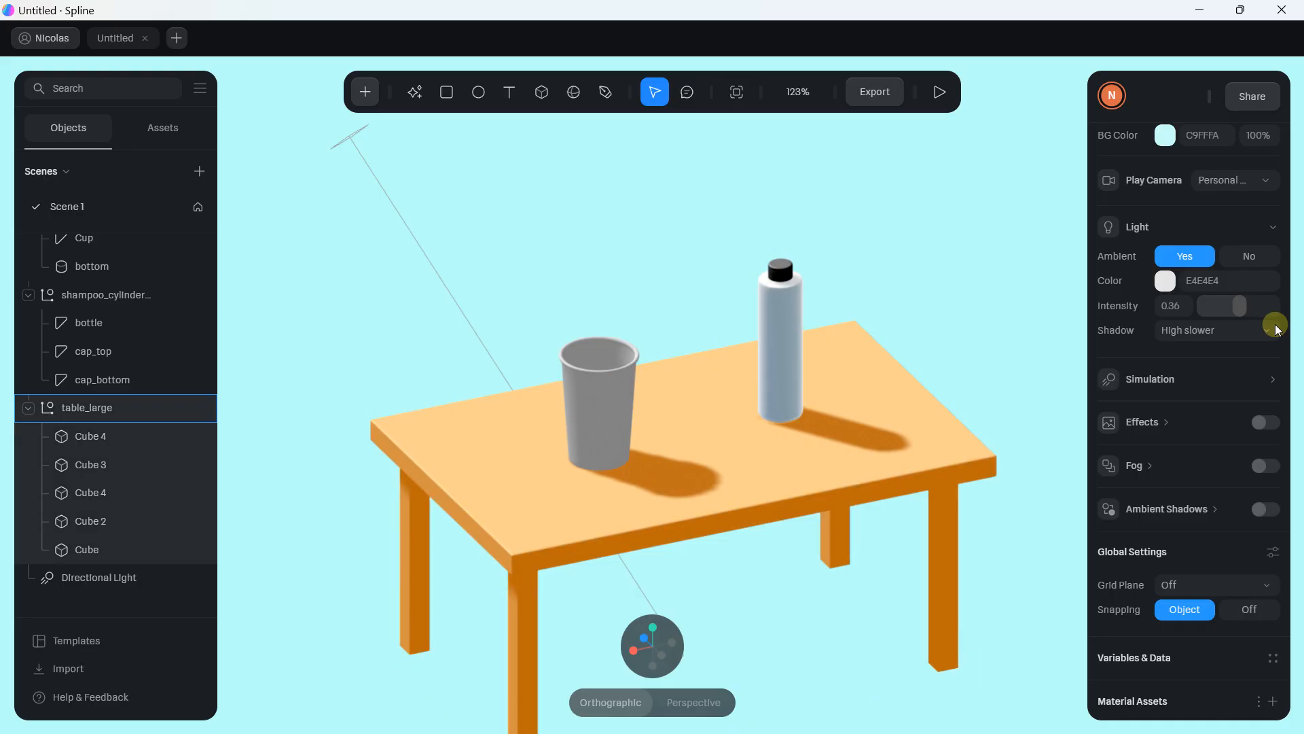
pyautogui.click(1190, 330)
pyautogui.click(1193, 284)
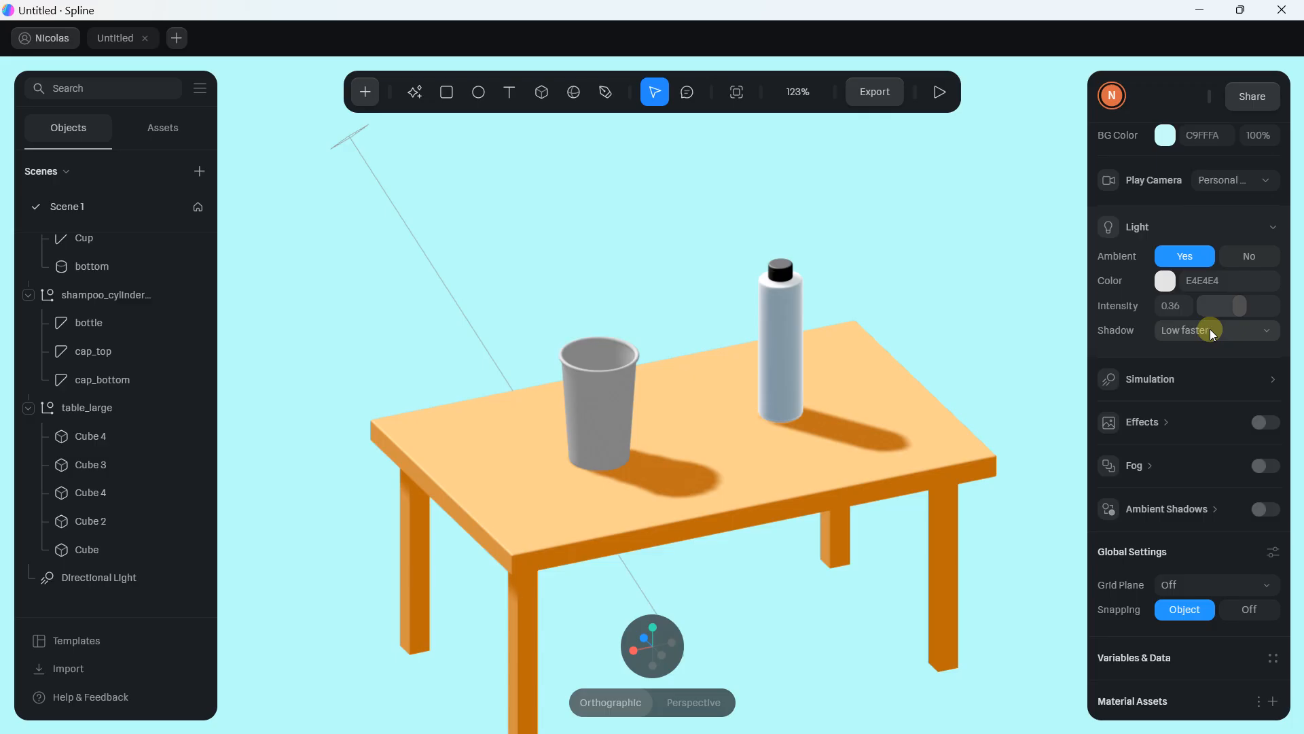
# Step: Enable the scene effects and apply the Brightness effect with brightness -0.16 and contrast 0.28
pyautogui.scroll(-2, 1217, 370)
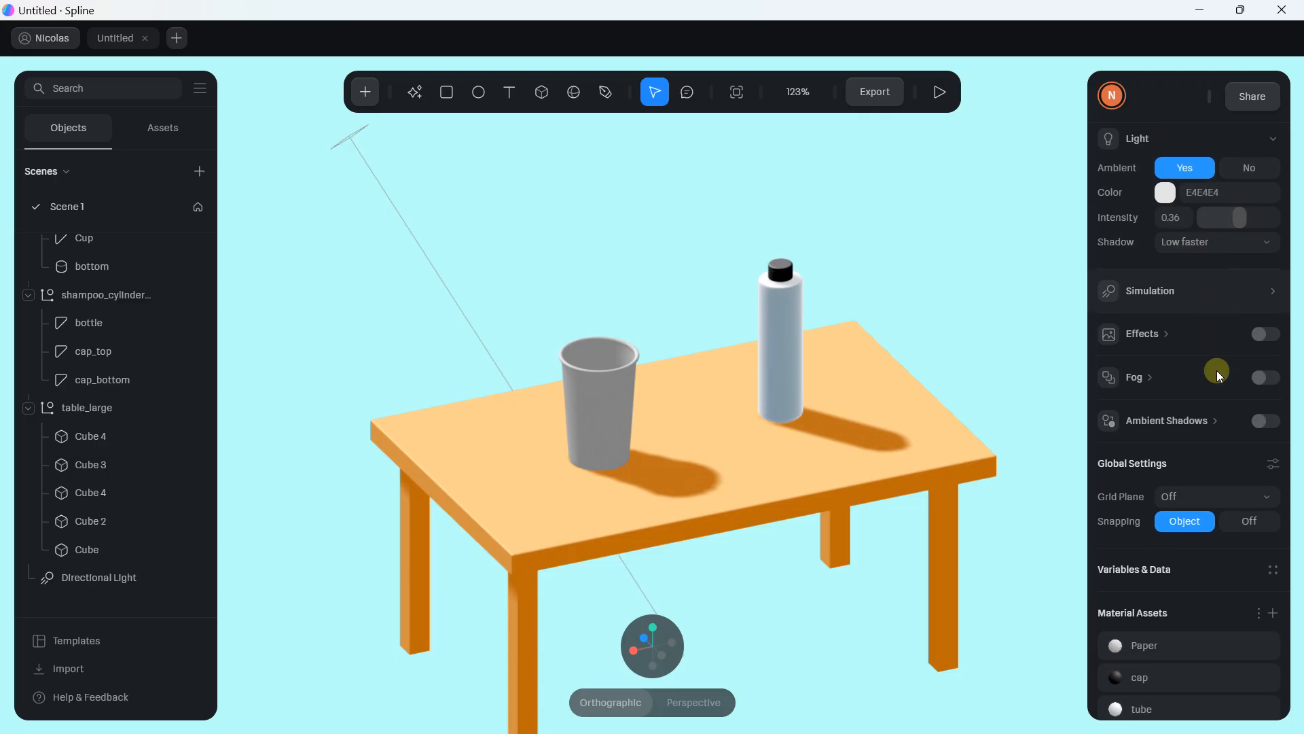
pyautogui.click(1270, 334)
pyautogui.click(1158, 333)
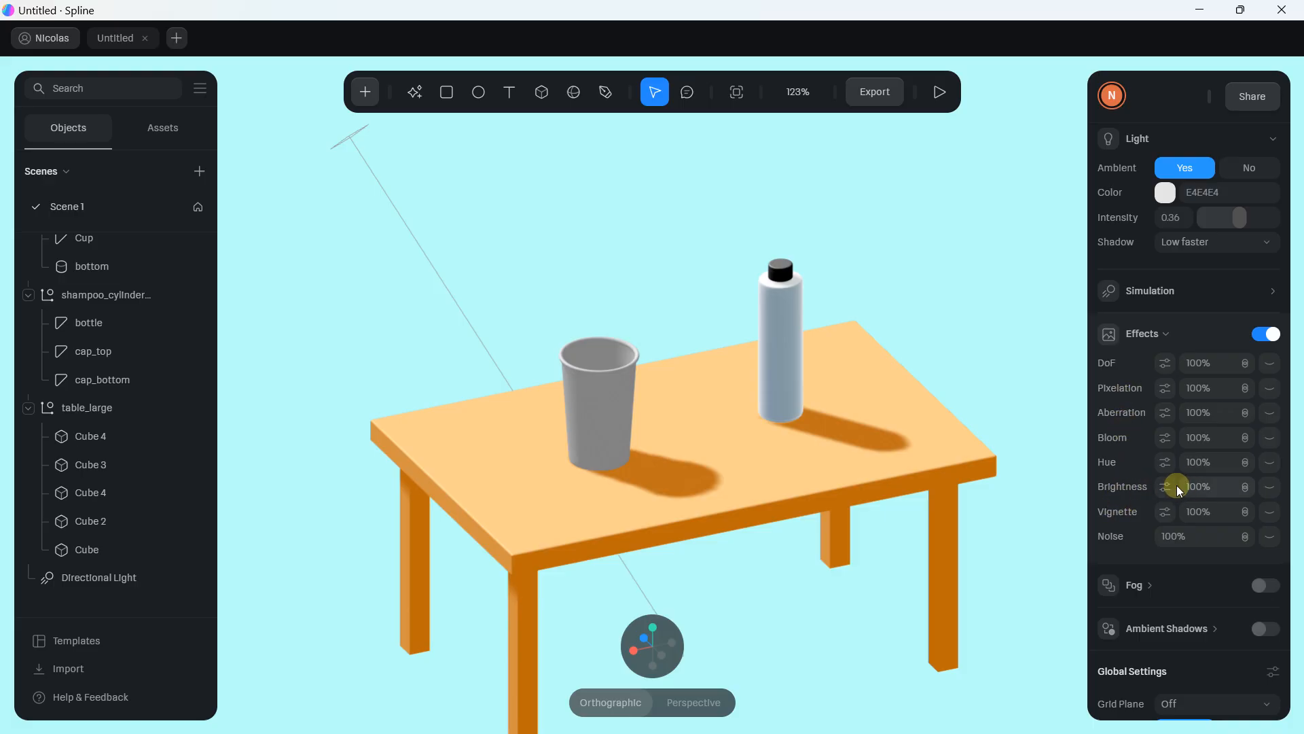
pyautogui.click(1269, 490)
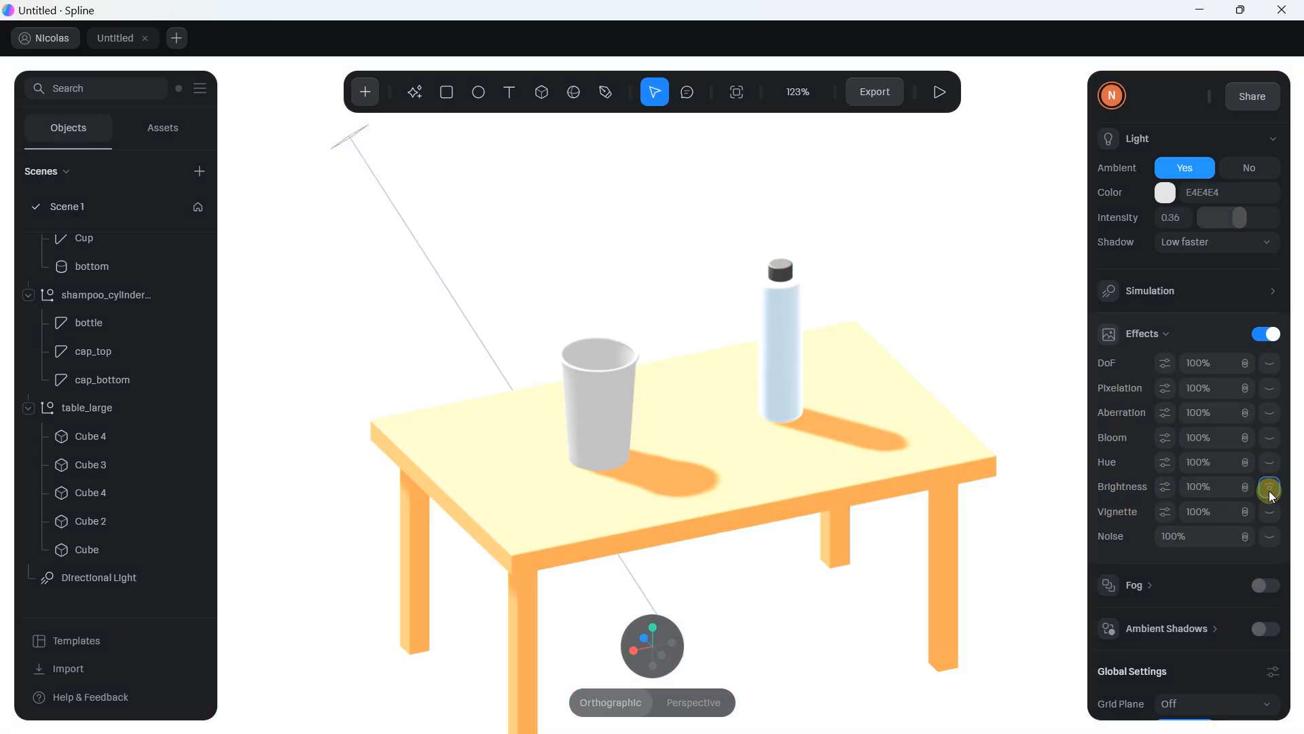
pyautogui.click(1165, 489)
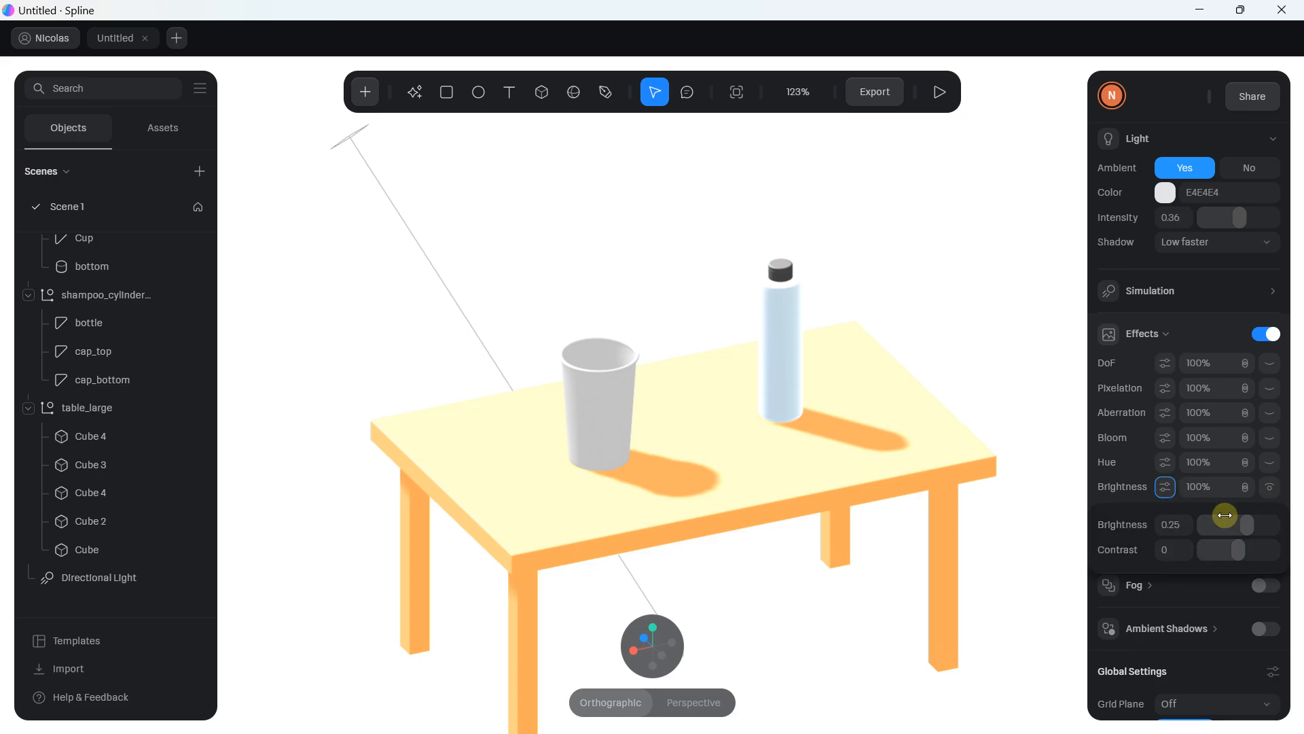
pyautogui.moveTo(1238, 525)
pyautogui.mouseDown()
pyautogui.moveTo(1220, 527)
pyautogui.moveTo(1238, 529)
pyautogui.moveTo(1223, 530)
pyautogui.moveTo(1246, 549)
pyautogui.mouseUp()
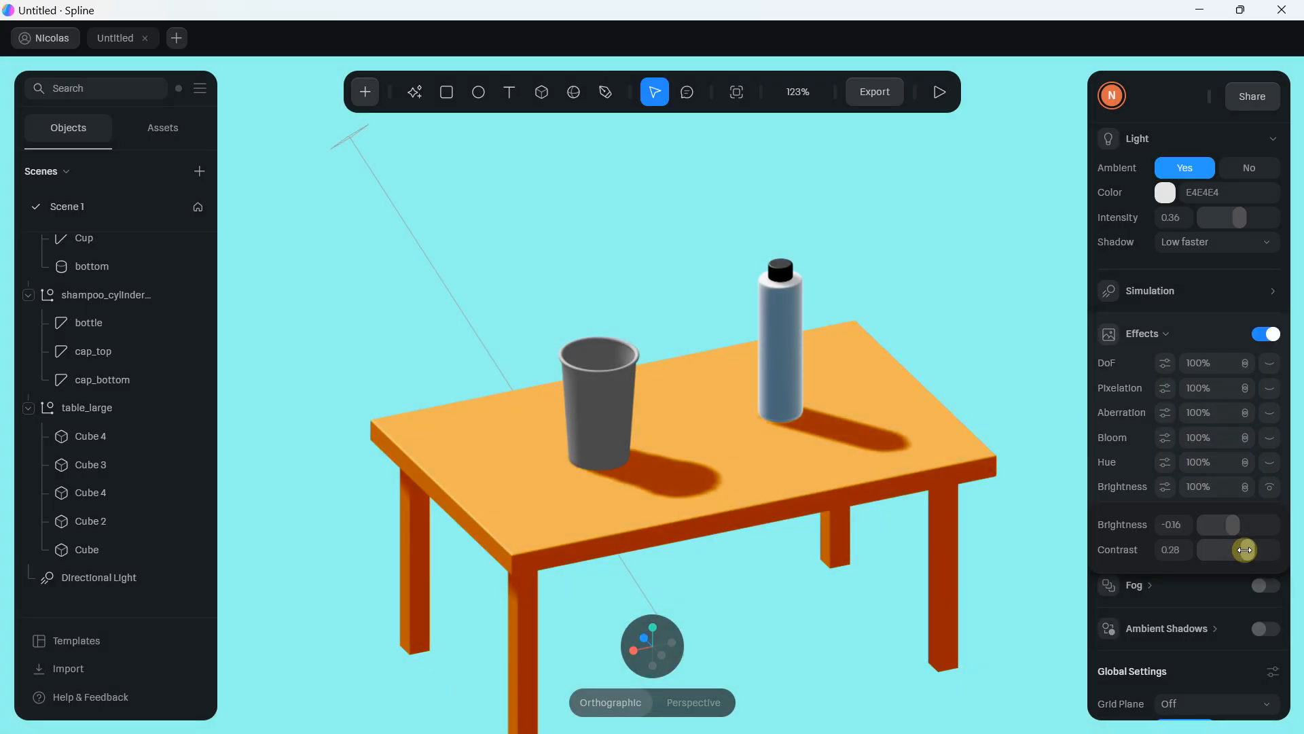
# Step: Enable the Bloom effect with an intensity of 0.88 and a blur scale of 0.44
pyautogui.scroll(-2, 1229, 411)
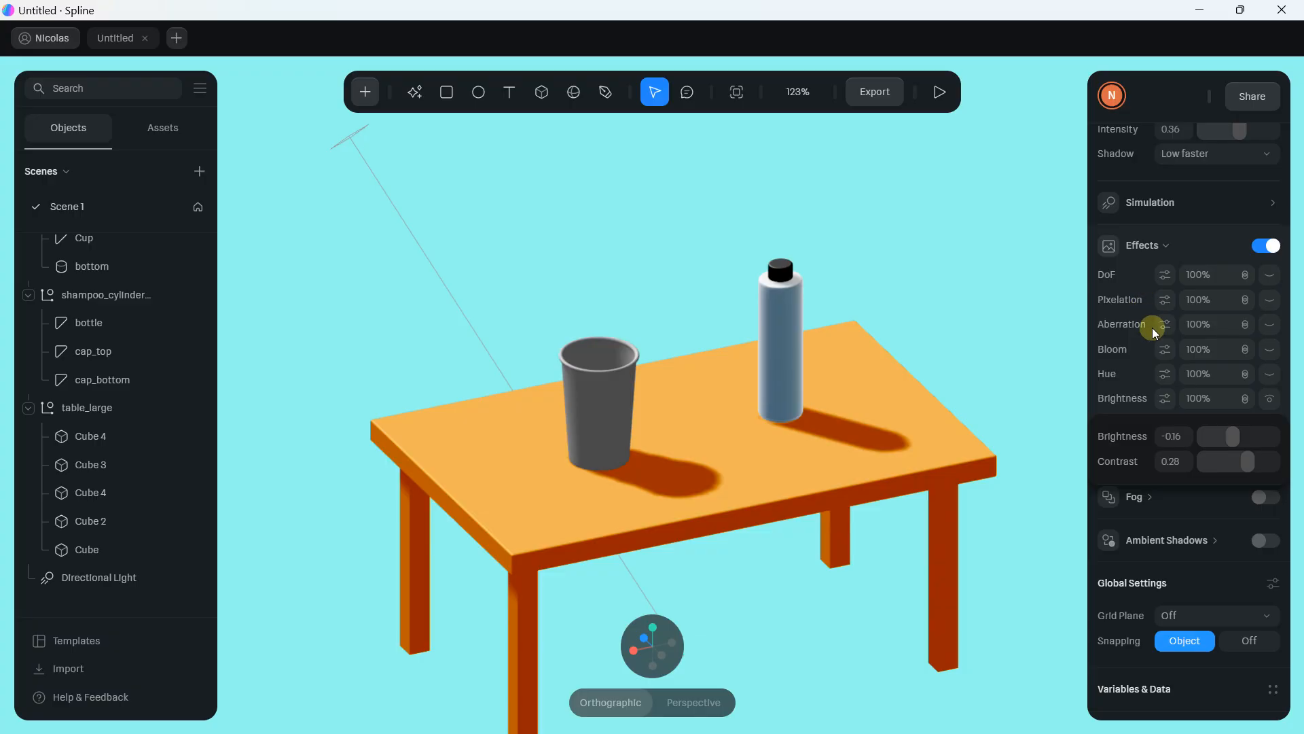
pyautogui.scroll(-2, 1153, 367)
pyautogui.scroll(2, 1155, 377)
pyautogui.click(1115, 350)
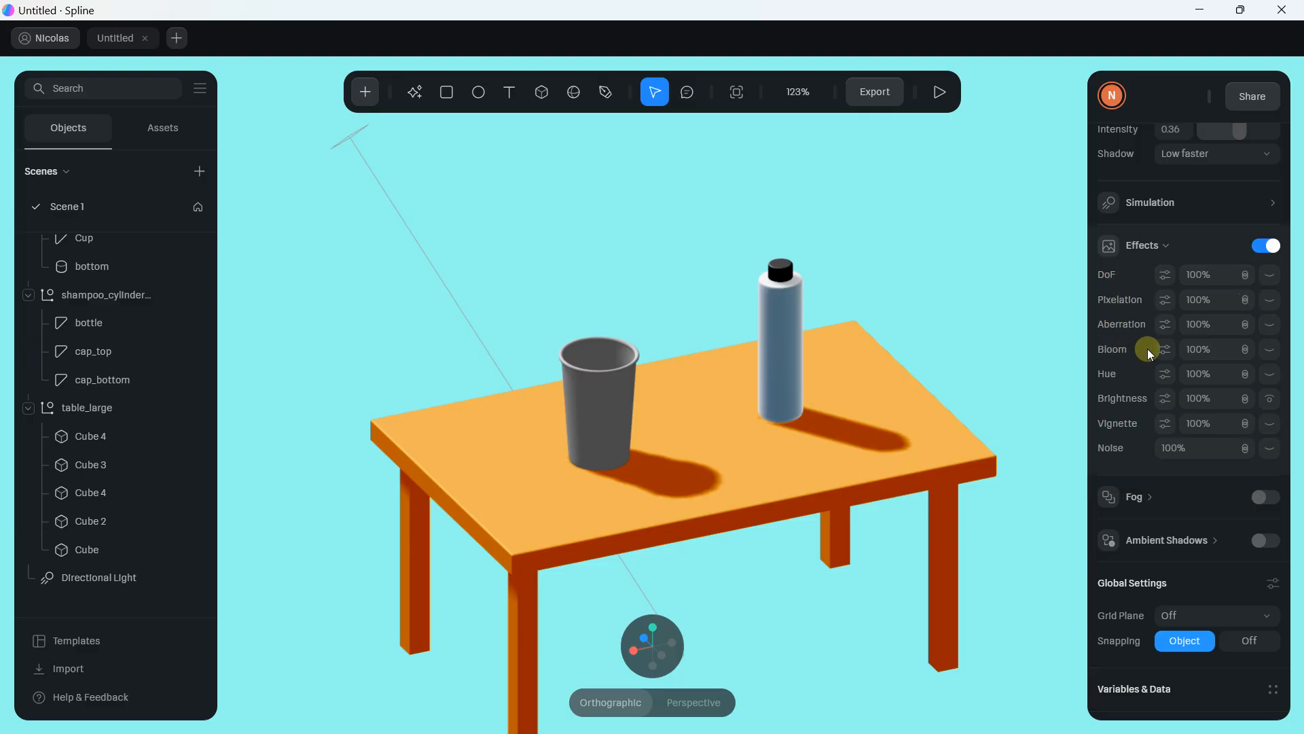
pyautogui.click(1270, 349)
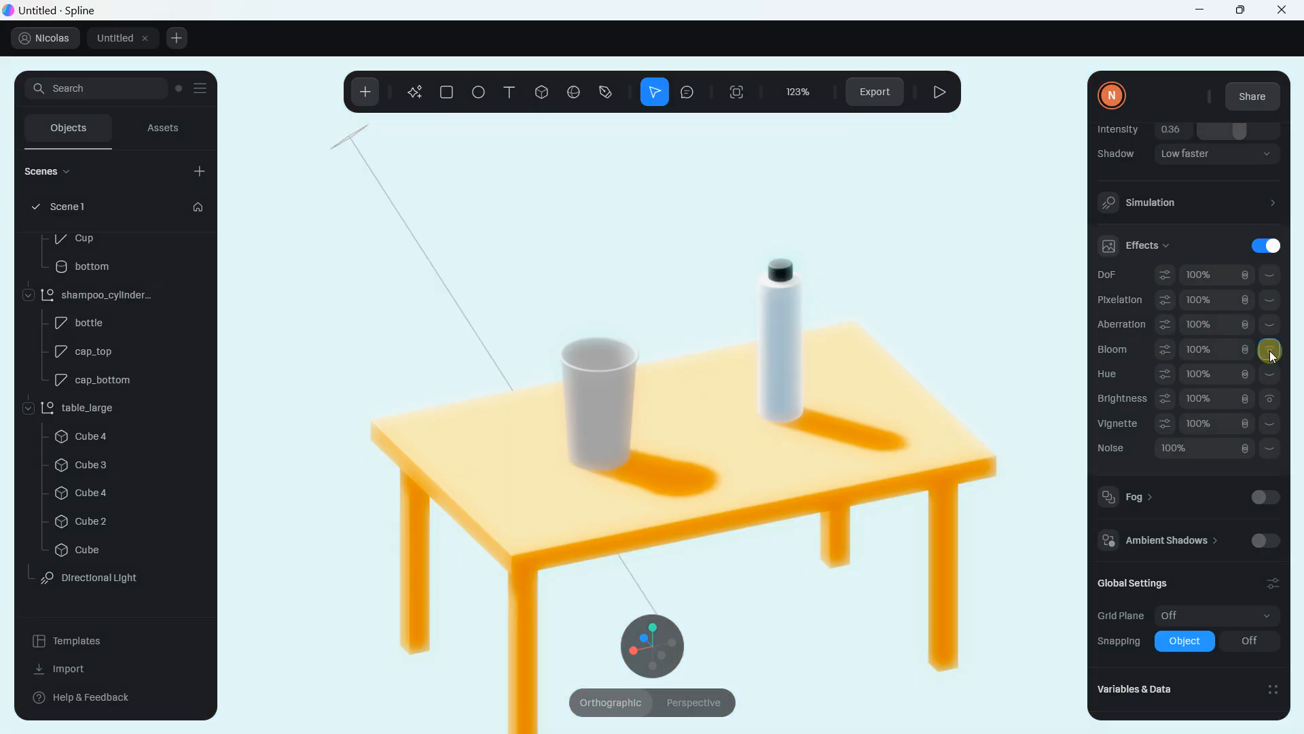
pyautogui.click(1166, 350)
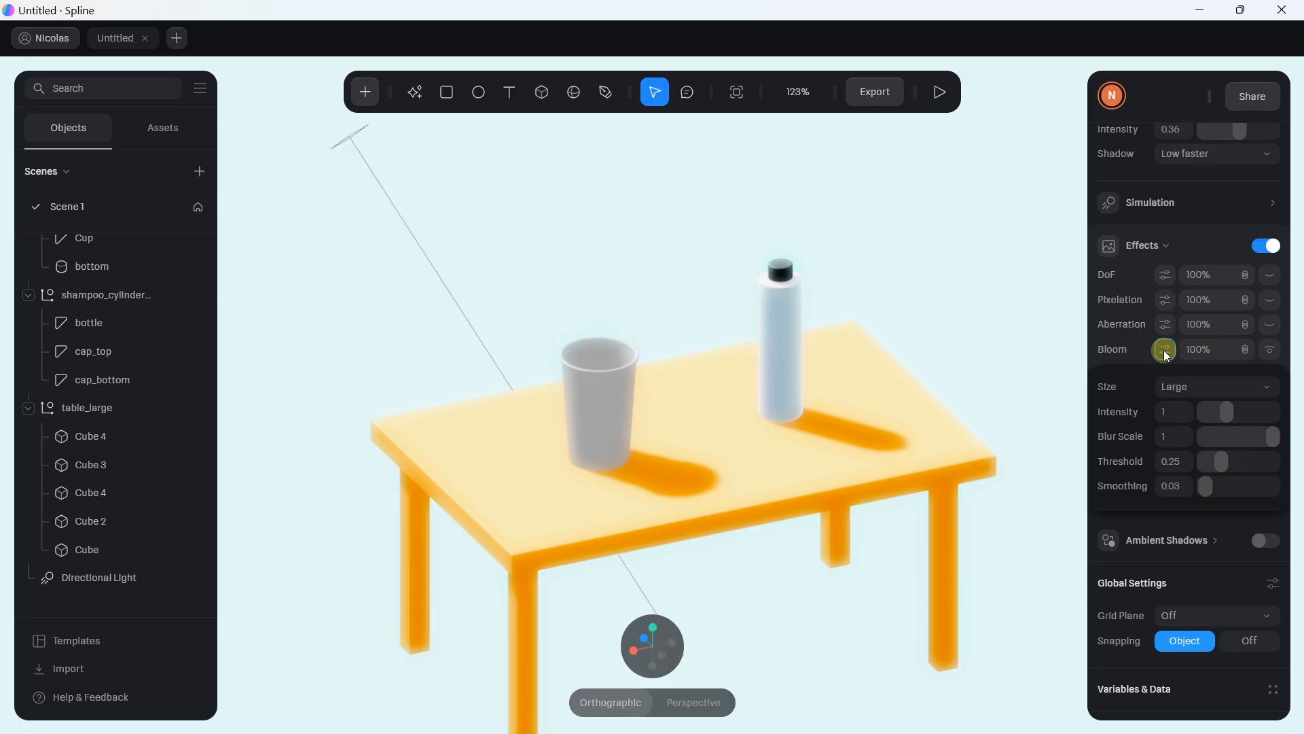
pyautogui.click(1166, 349)
pyautogui.click(1165, 350)
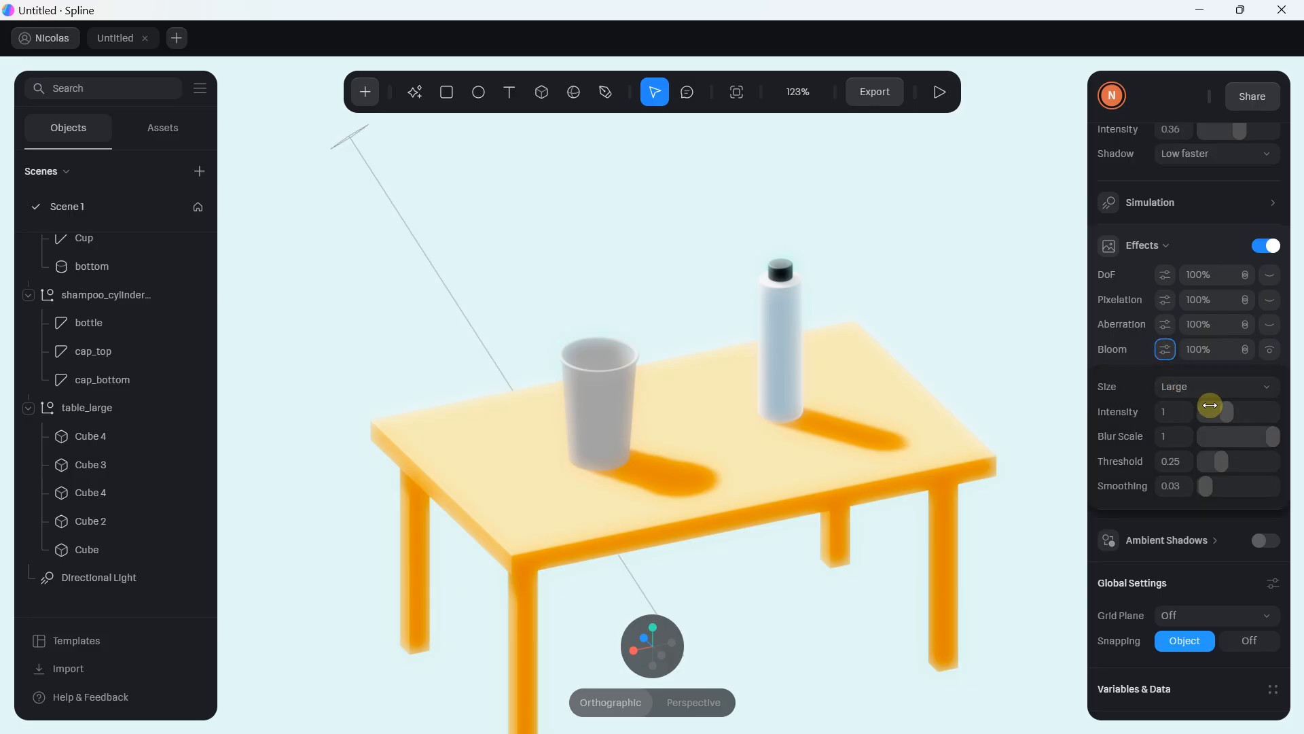
pyautogui.moveTo(1211, 405)
pyautogui.mouseDown()
pyautogui.moveTo(1243, 410)
pyautogui.moveTo(1225, 410)
pyautogui.mouseUp()
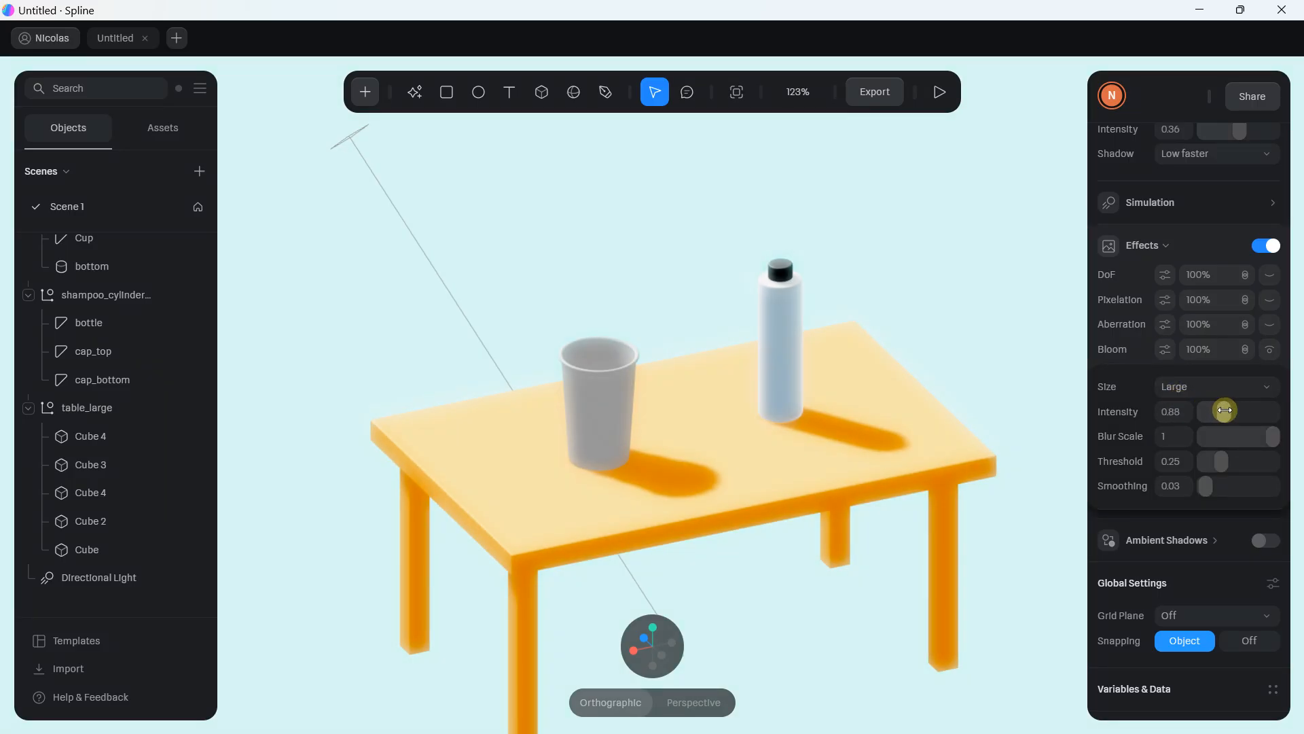
pyautogui.click(1233, 436)
pyautogui.scroll(-1, 523, 318)
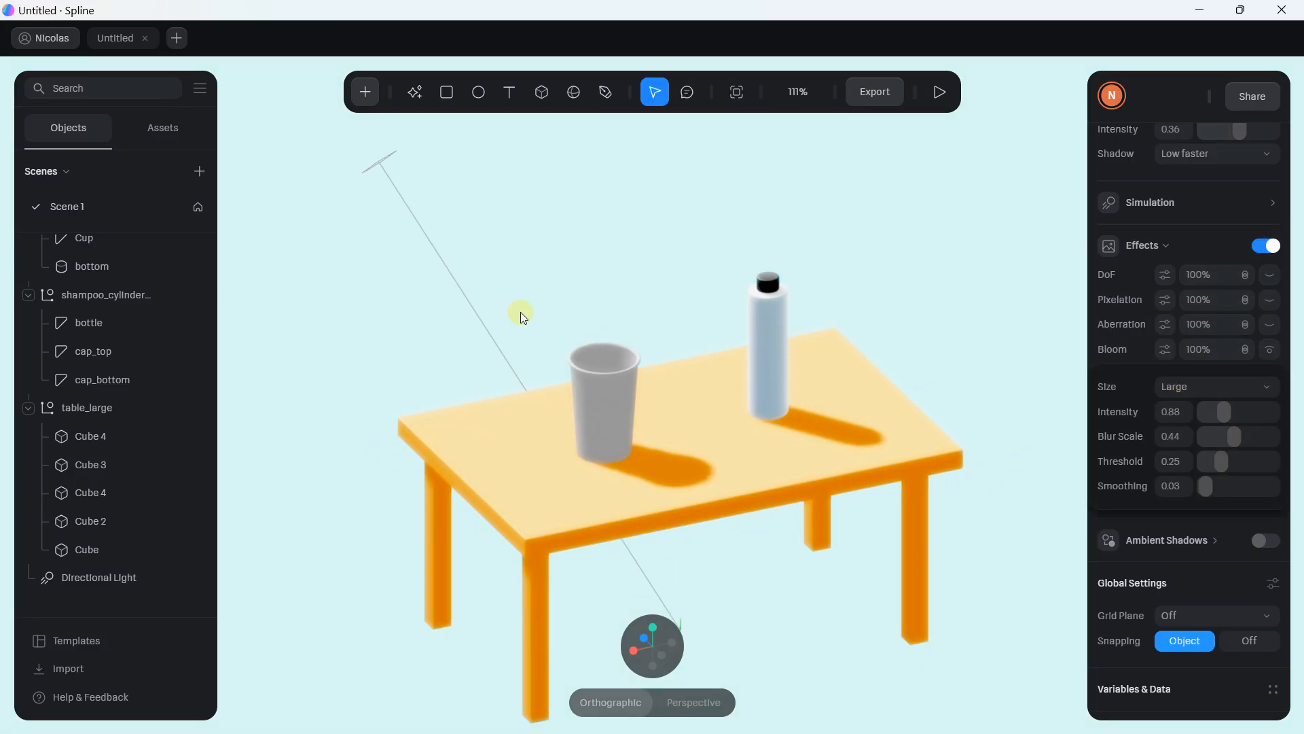
pyautogui.moveTo(523, 317); pyautogui.dragTo(514, 275, button='middle')
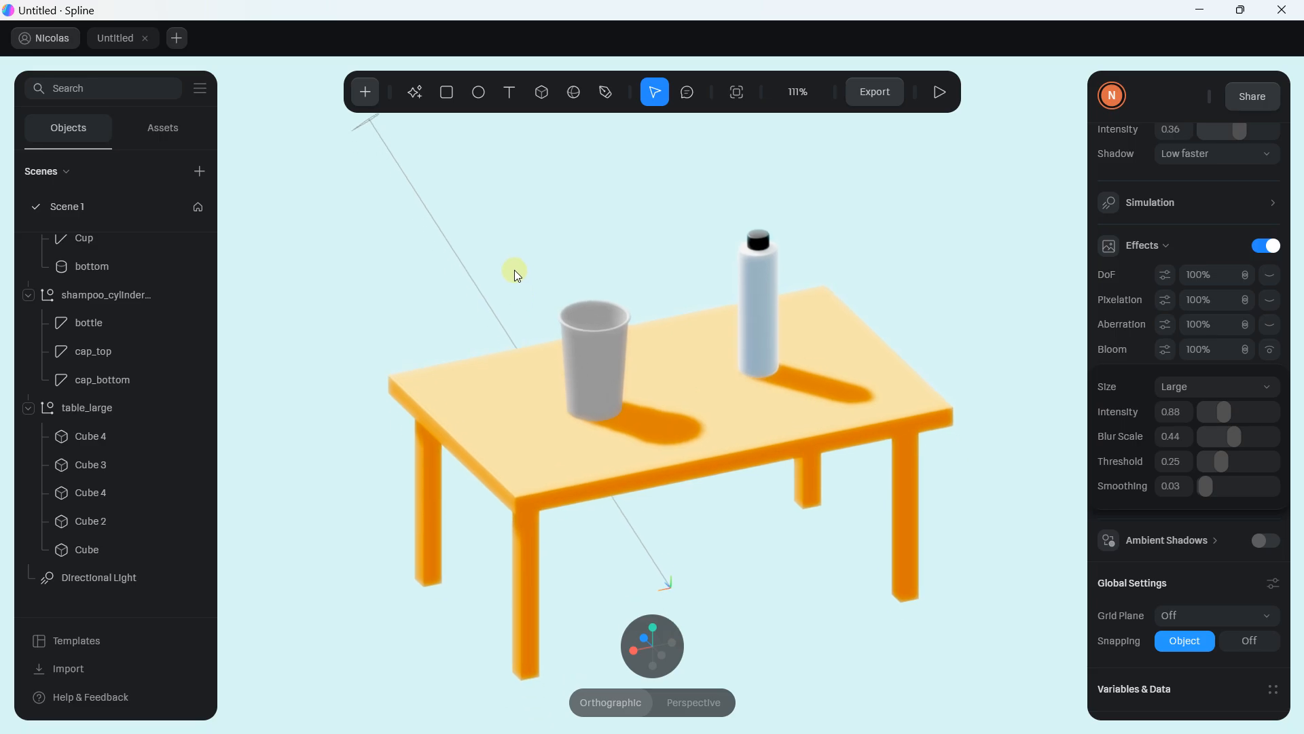
pyautogui.click(1164, 351)
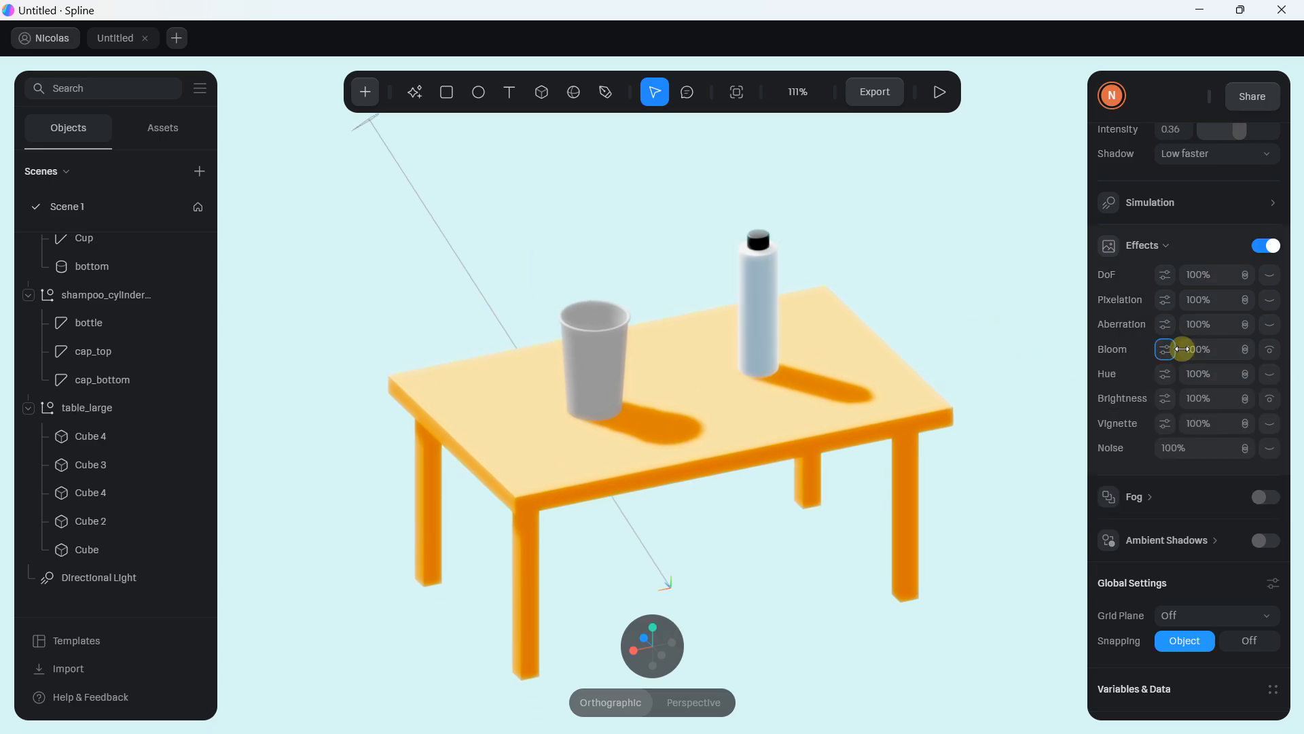
# Step: Try lowering the Bloom effect's opacity, undo it, and keep its blend mode at Screen
pyautogui.moveTo(1182, 349)
pyautogui.mouseDown()
pyautogui.moveTo(1201, 349)
pyautogui.moveTo(1169, 350)
pyautogui.moveTo(1236, 349)
pyautogui.moveTo(1183, 349)
pyautogui.mouseUp()
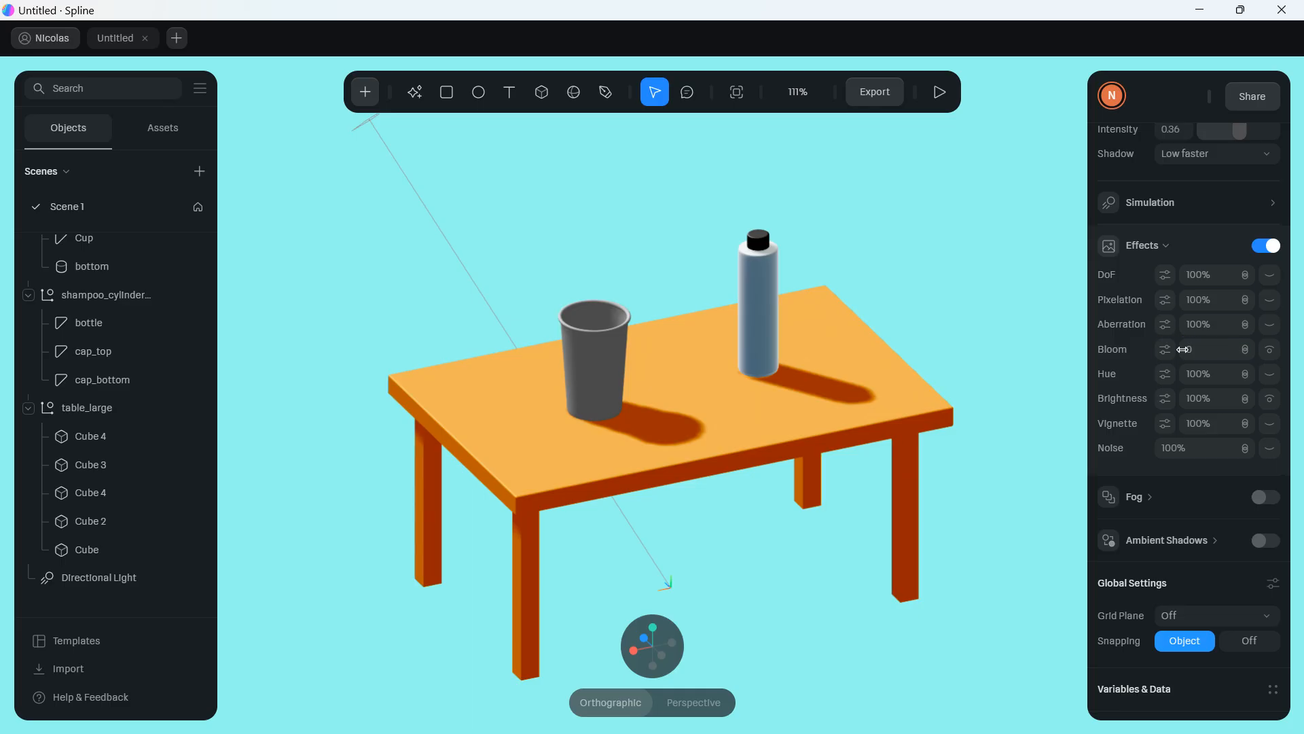
pyautogui.hotkey('ctrl', 'z')
pyautogui.click(1183, 349)
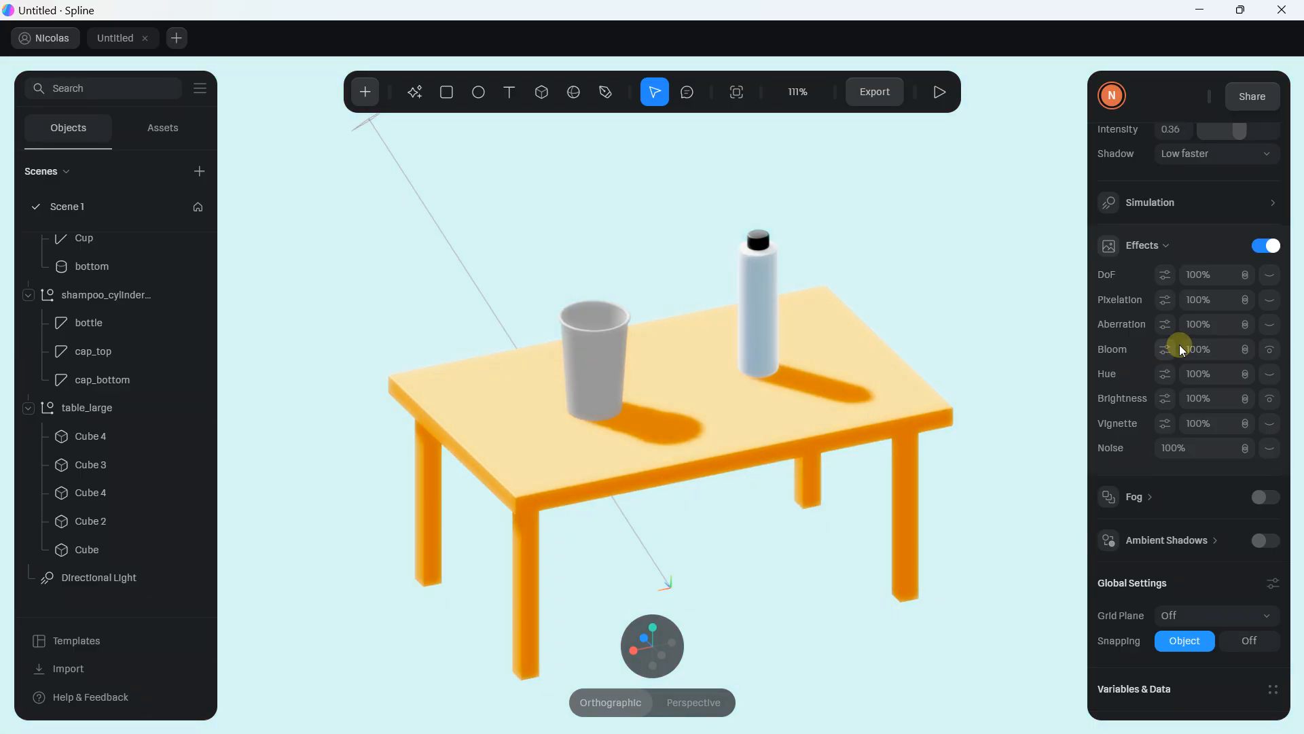
pyautogui.click(1245, 349)
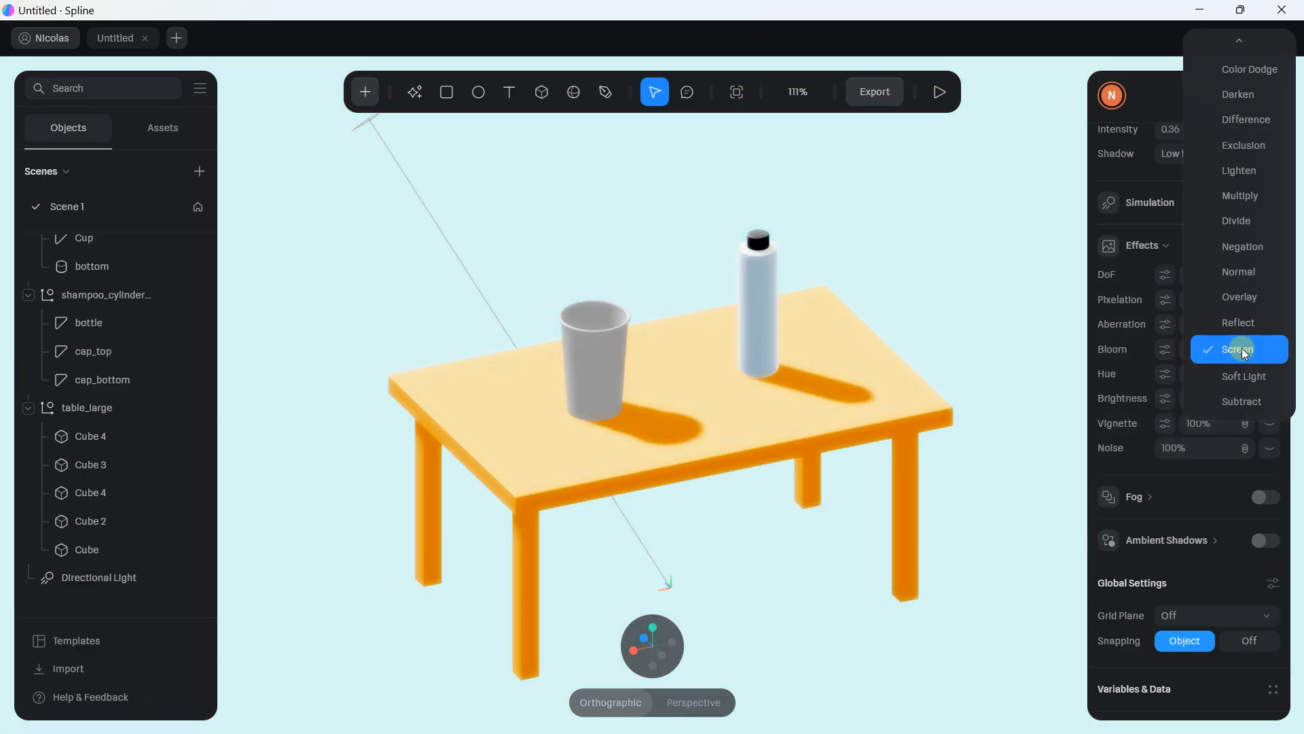
pyautogui.click(1243, 351)
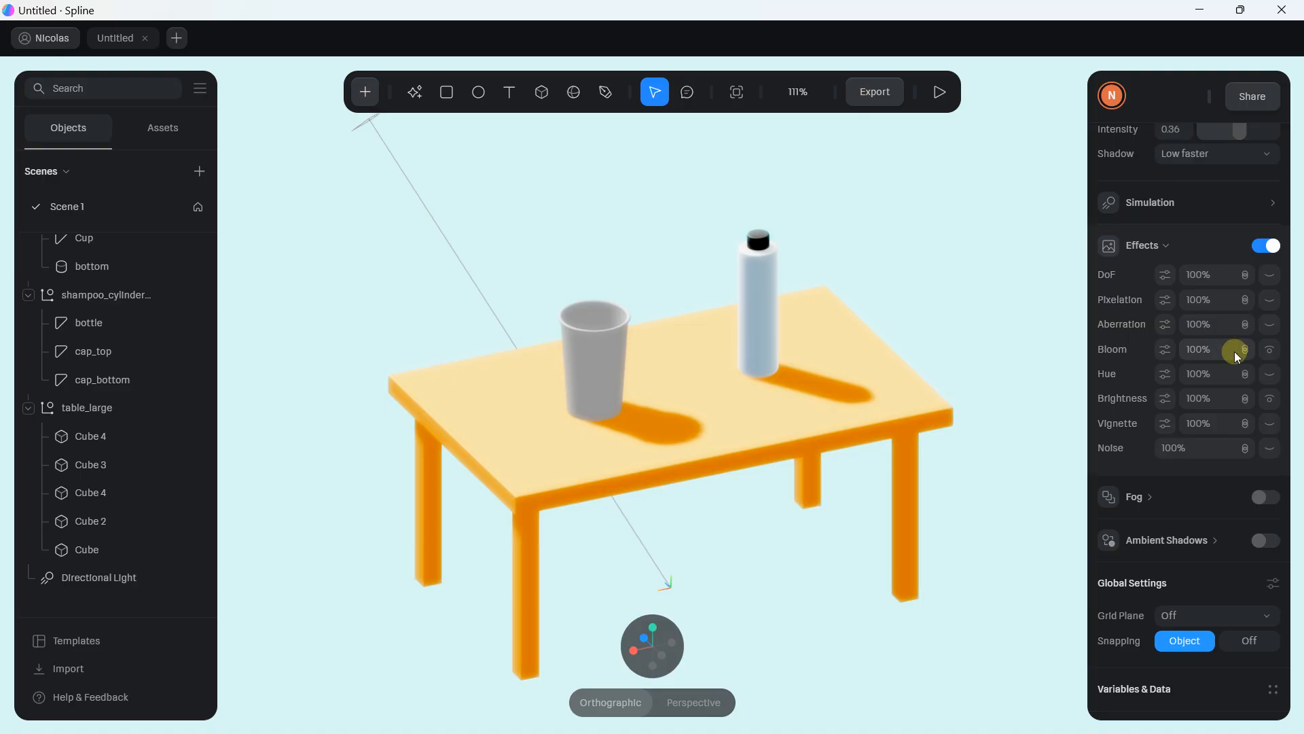
# Step: Play the scene preview, examine the table with its effects from closer up, and exit the preview
pyautogui.click(945, 94)
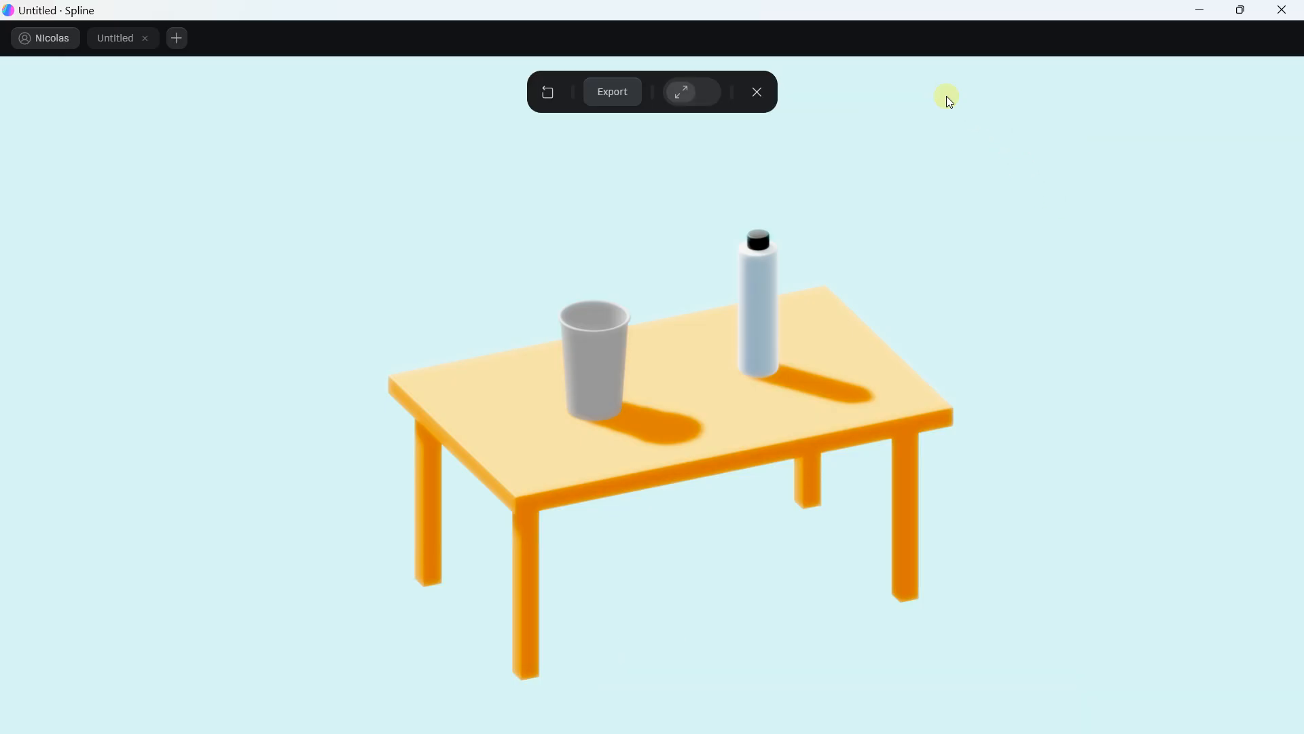
pyautogui.scroll(-1, 826, 285)
pyautogui.scroll(3, 820, 307)
pyautogui.moveTo(818, 308); pyautogui.dragTo(779, 272, button='middle')
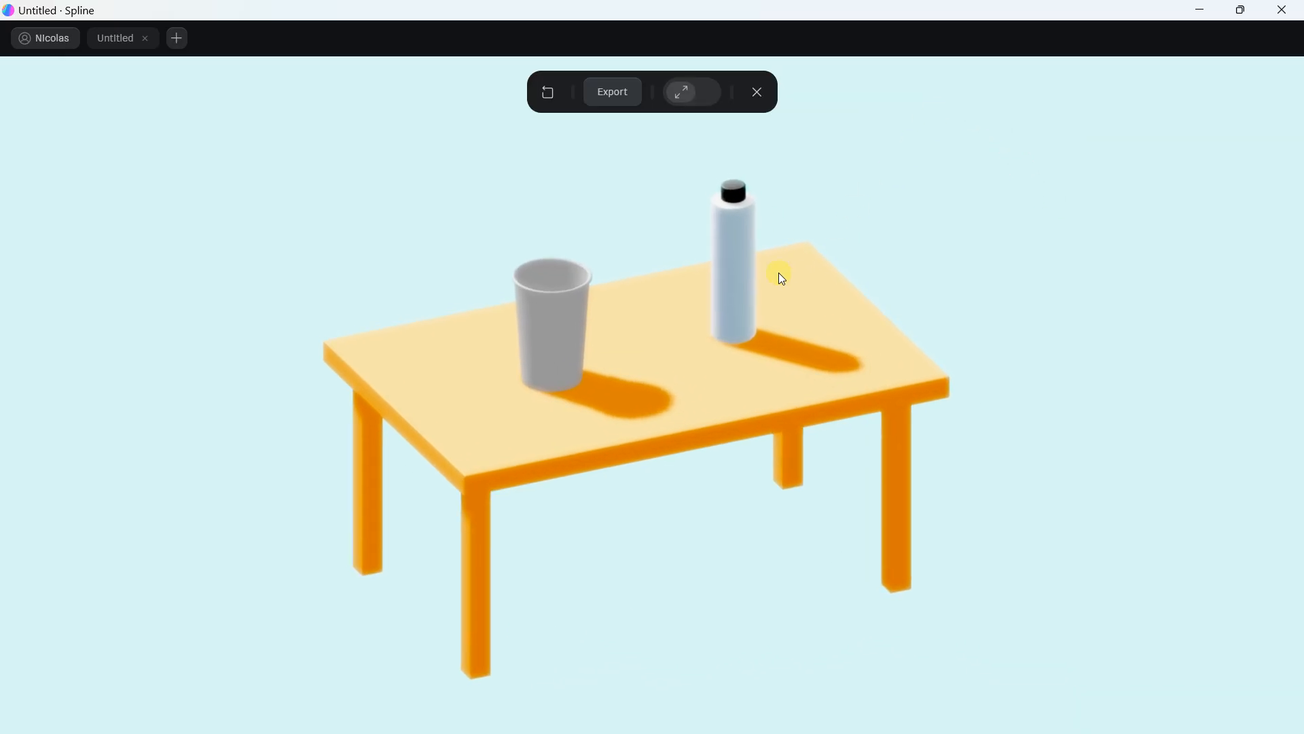
pyautogui.click(759, 96)
# Step: Turn off the Bloom and Brightness effects in the scene's effects settings
pyautogui.scroll(-3, 1176, 441)
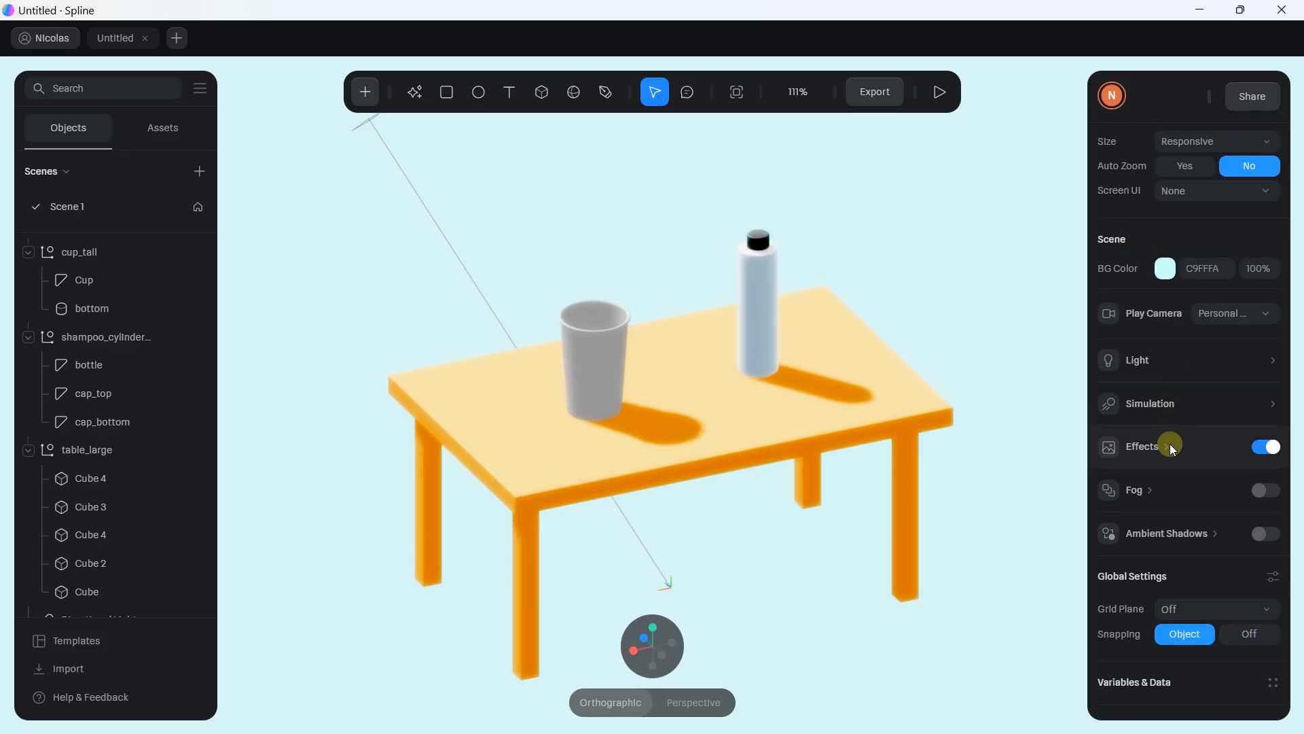
pyautogui.click(1169, 447)
pyautogui.scroll(-2, 1186, 435)
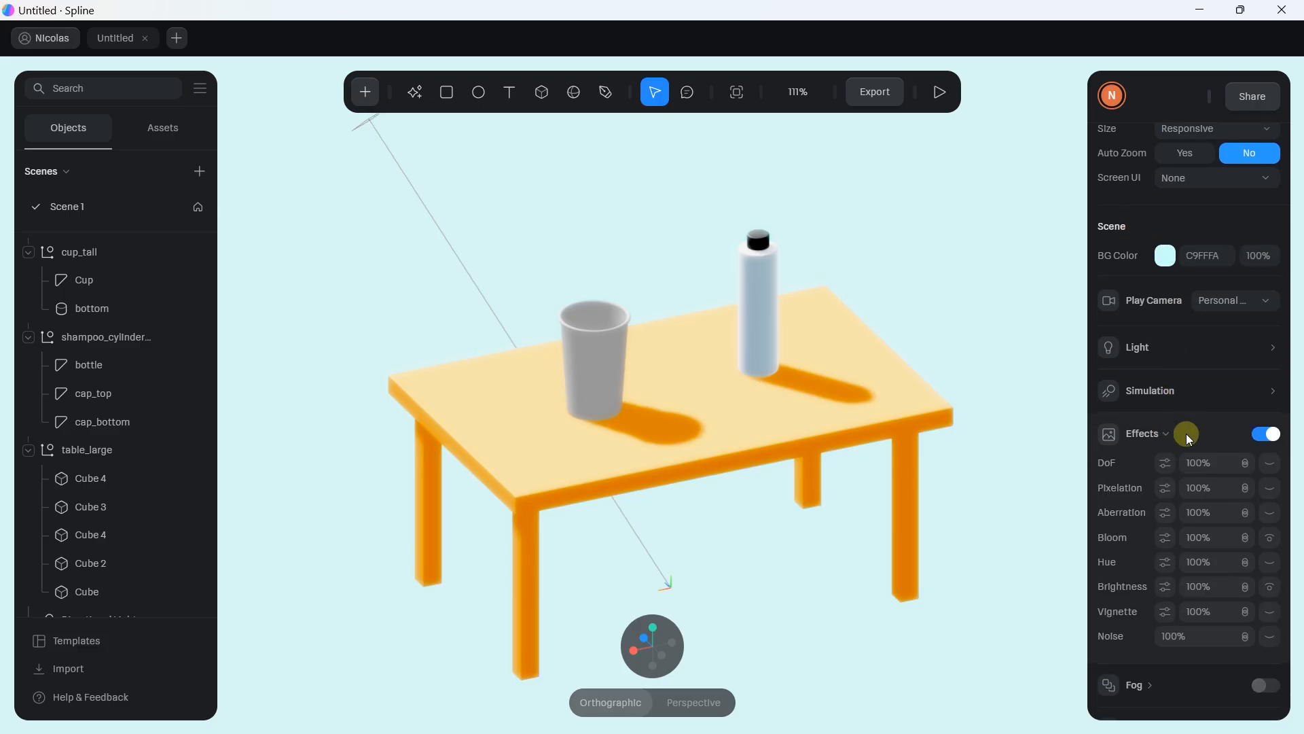
pyautogui.click(1265, 469)
pyautogui.click(1266, 510)
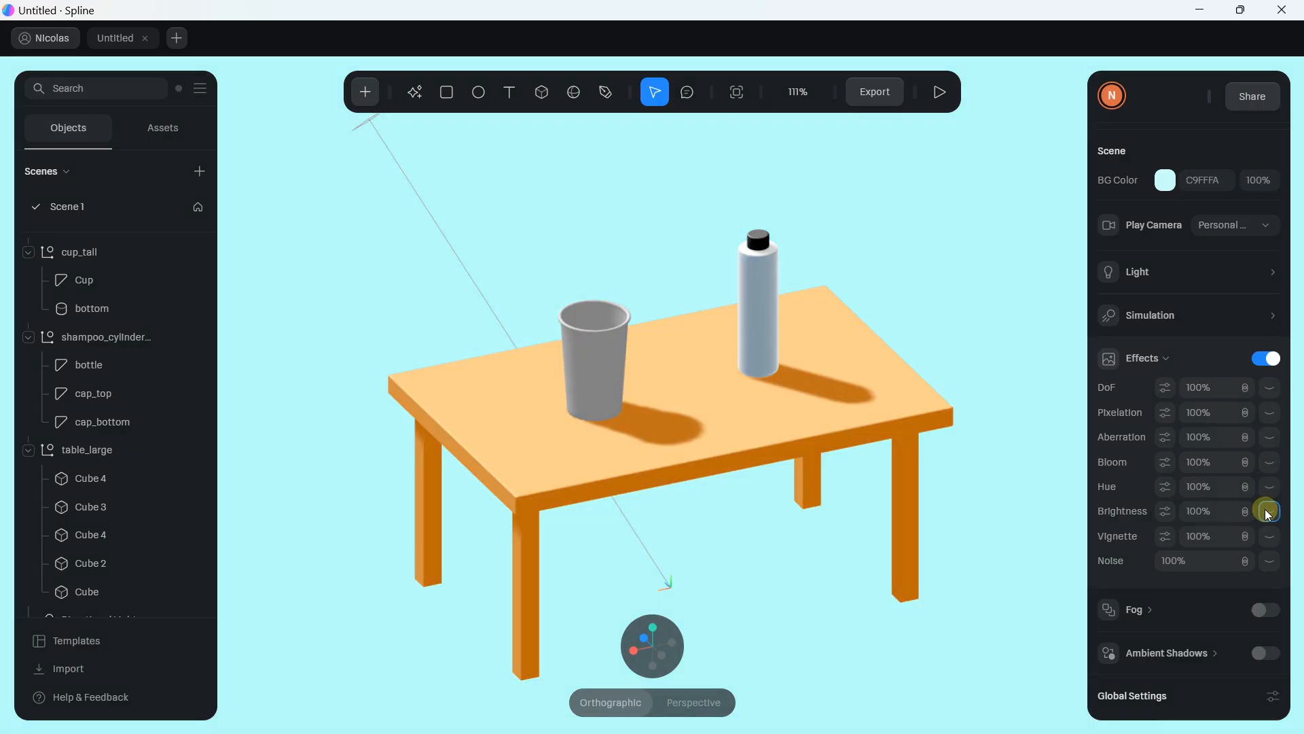
# Step: Try the scene's Fog and Ambient Shadows settings, switching each one on and back off
pyautogui.scroll(-2, 1193, 470)
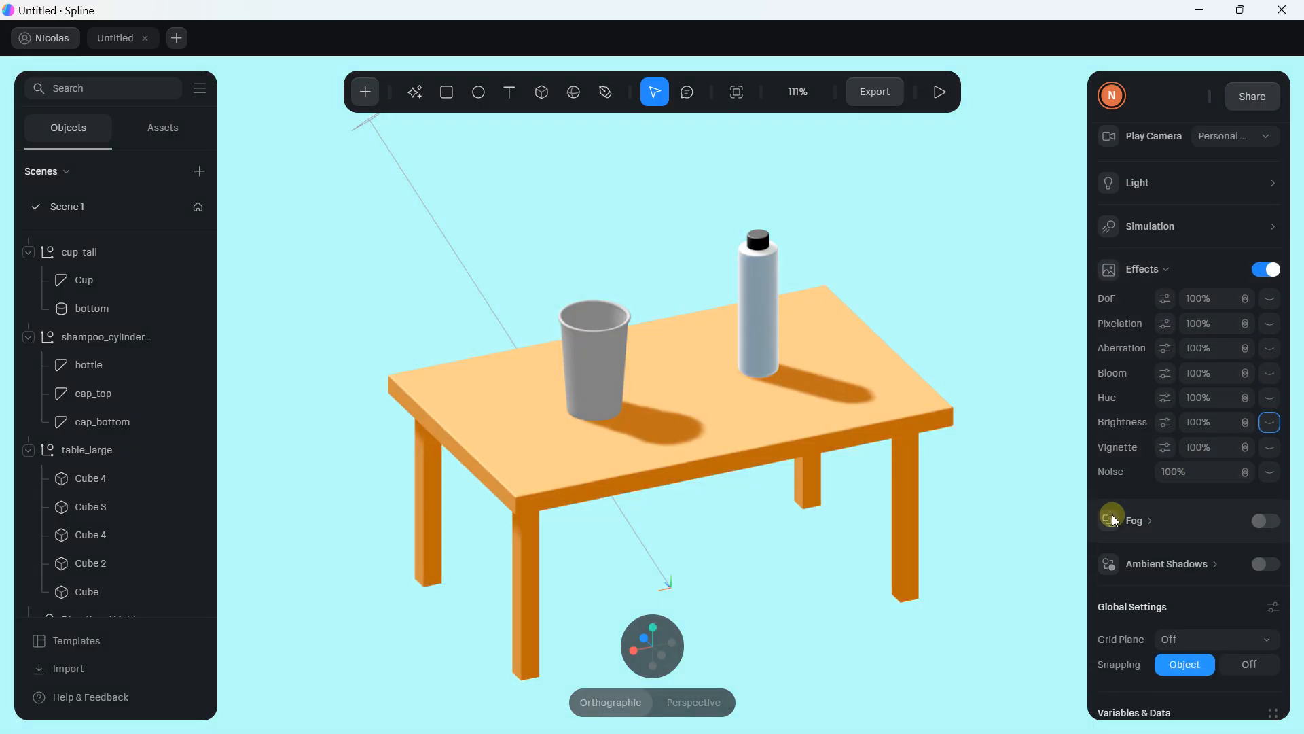
pyautogui.click(1269, 520)
pyautogui.click(1264, 523)
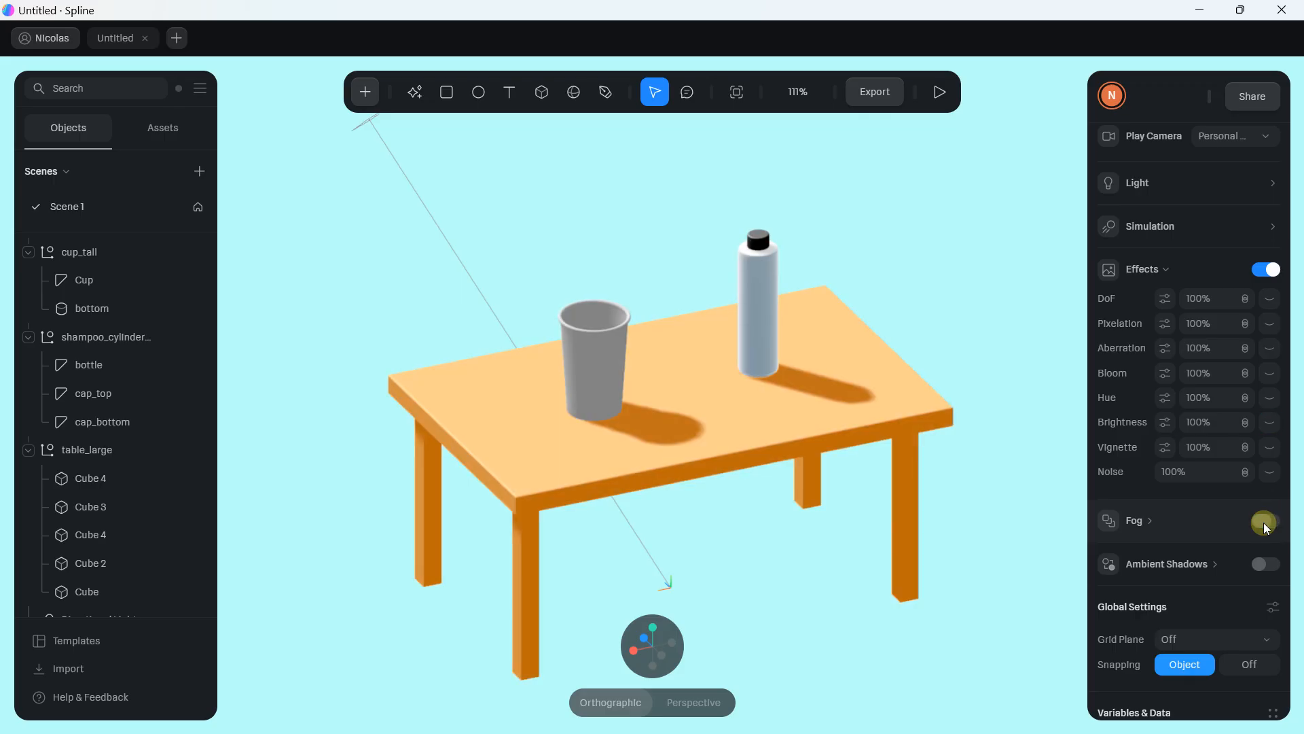
pyautogui.click(1267, 562)
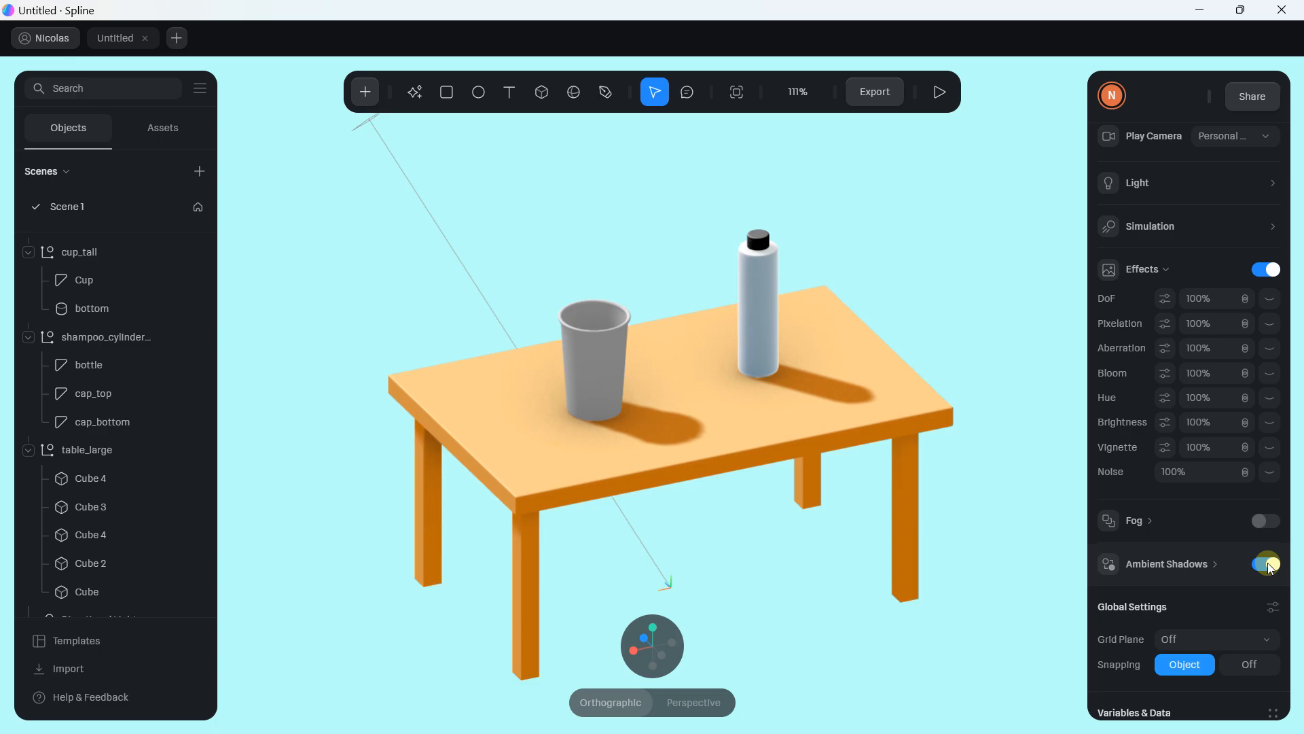
pyautogui.click(1267, 563)
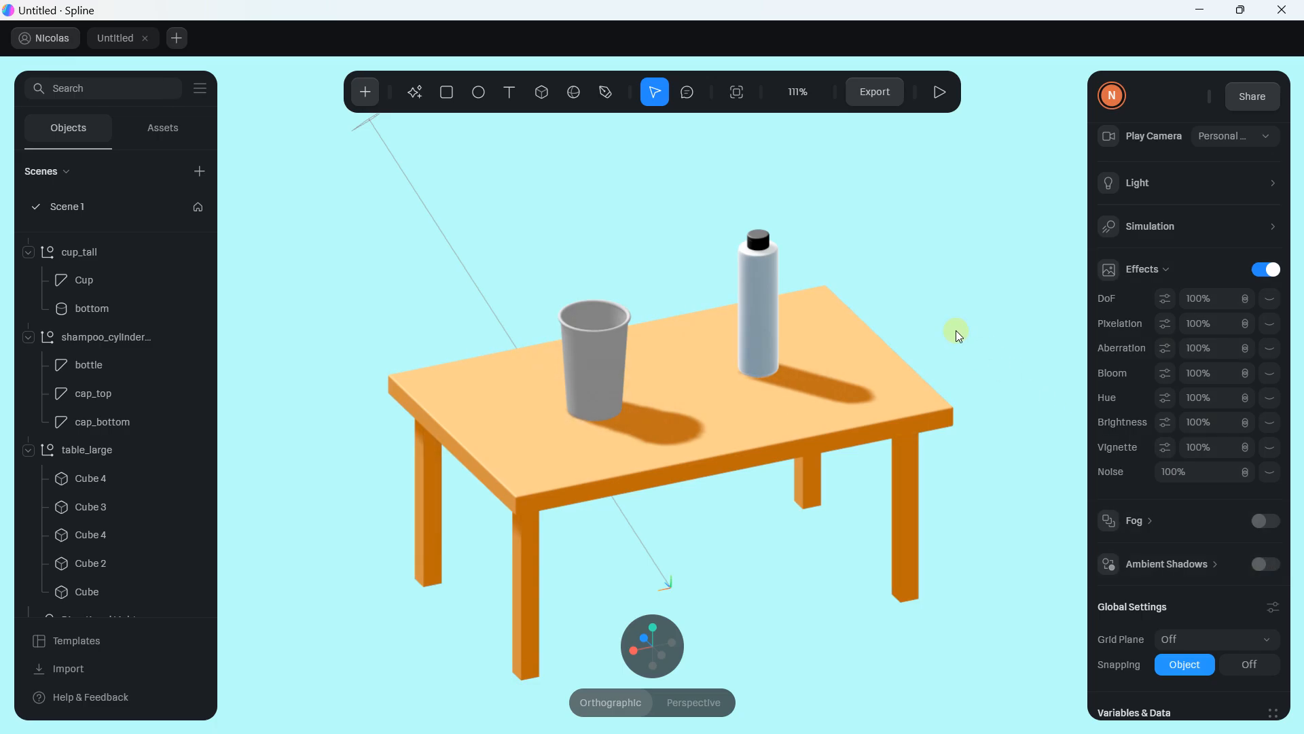
# Step: Reset the zoom to 100%, zoom out slightly, and add a Spot Light to the scene
pyautogui.hotkey('shift', '0')
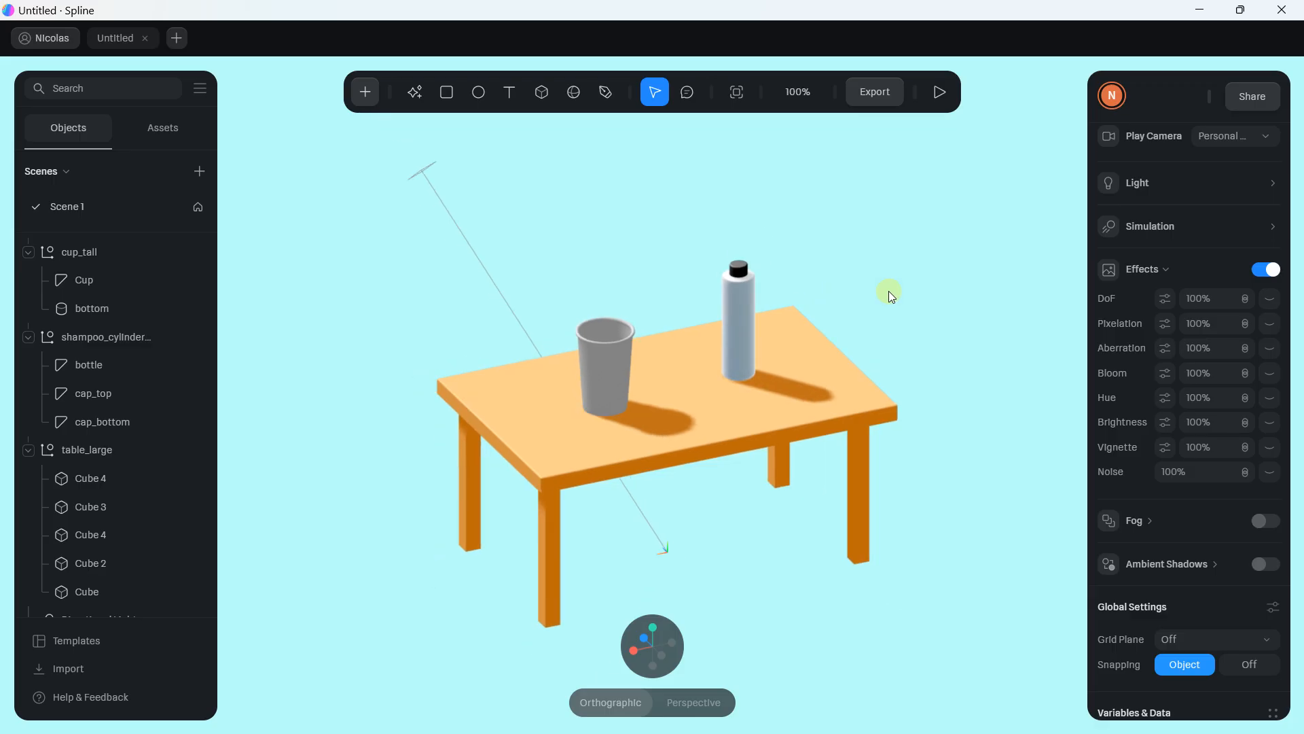
pyautogui.press('-')
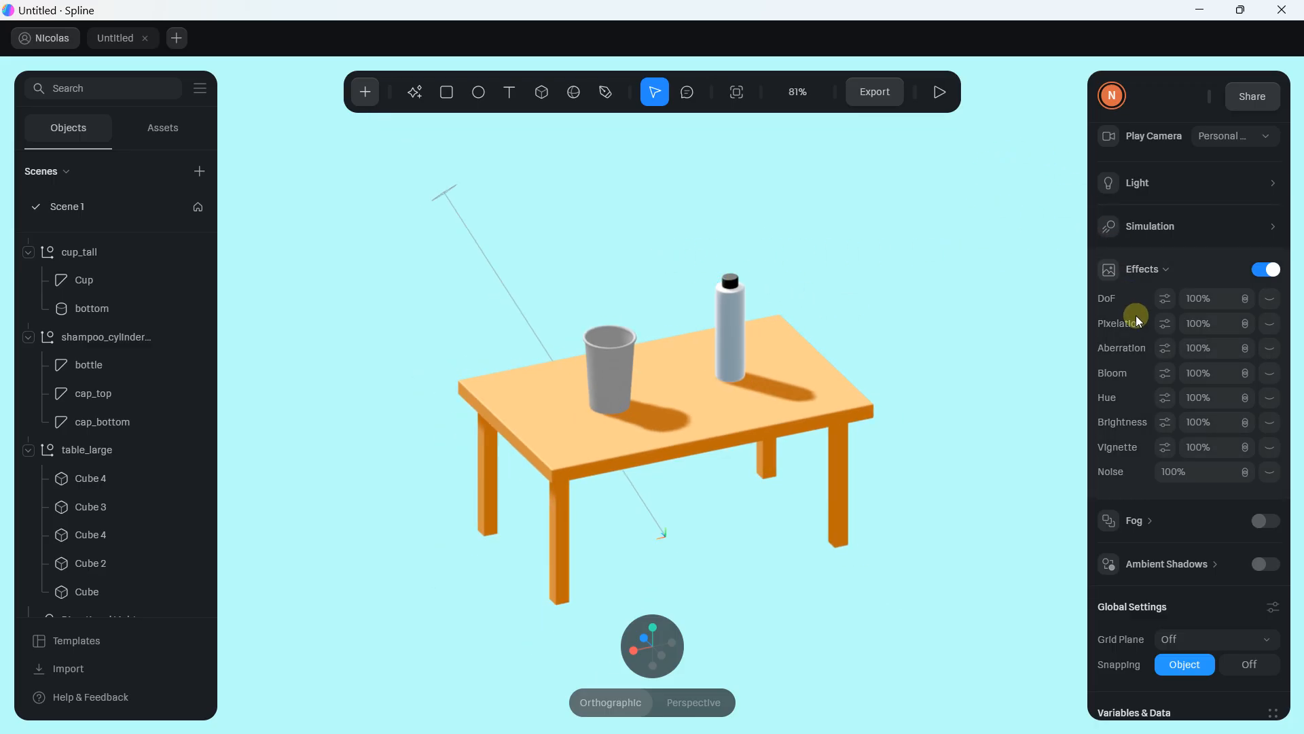
pyautogui.click(376, 93)
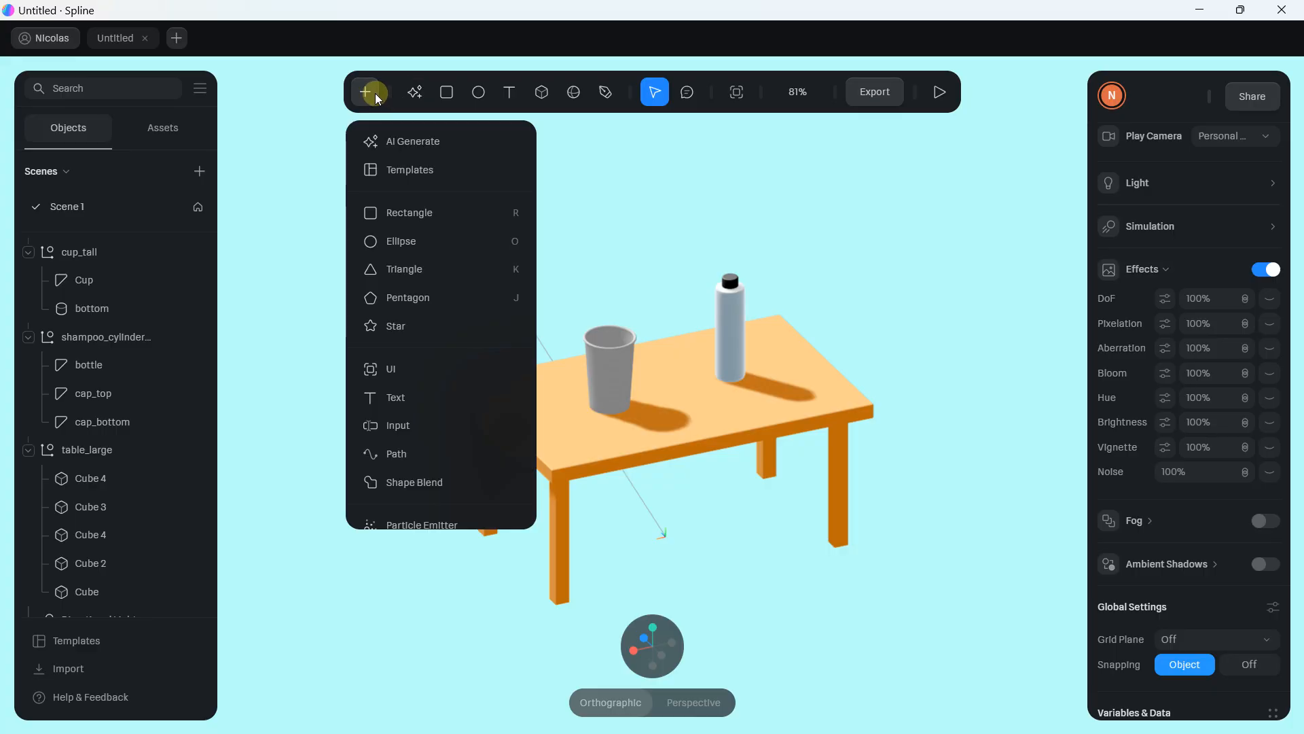
pyautogui.scroll(-5, 411, 255)
pyautogui.scroll(-4, 413, 254)
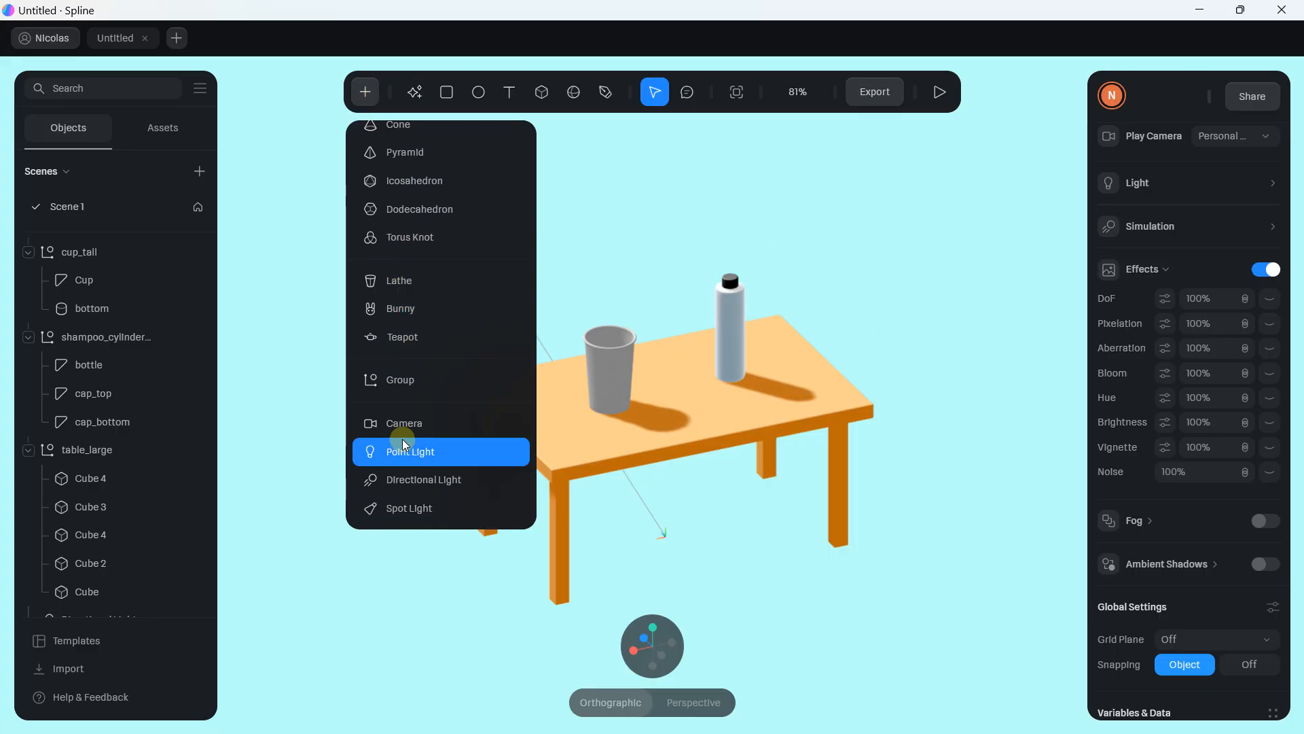
pyautogui.click(407, 508)
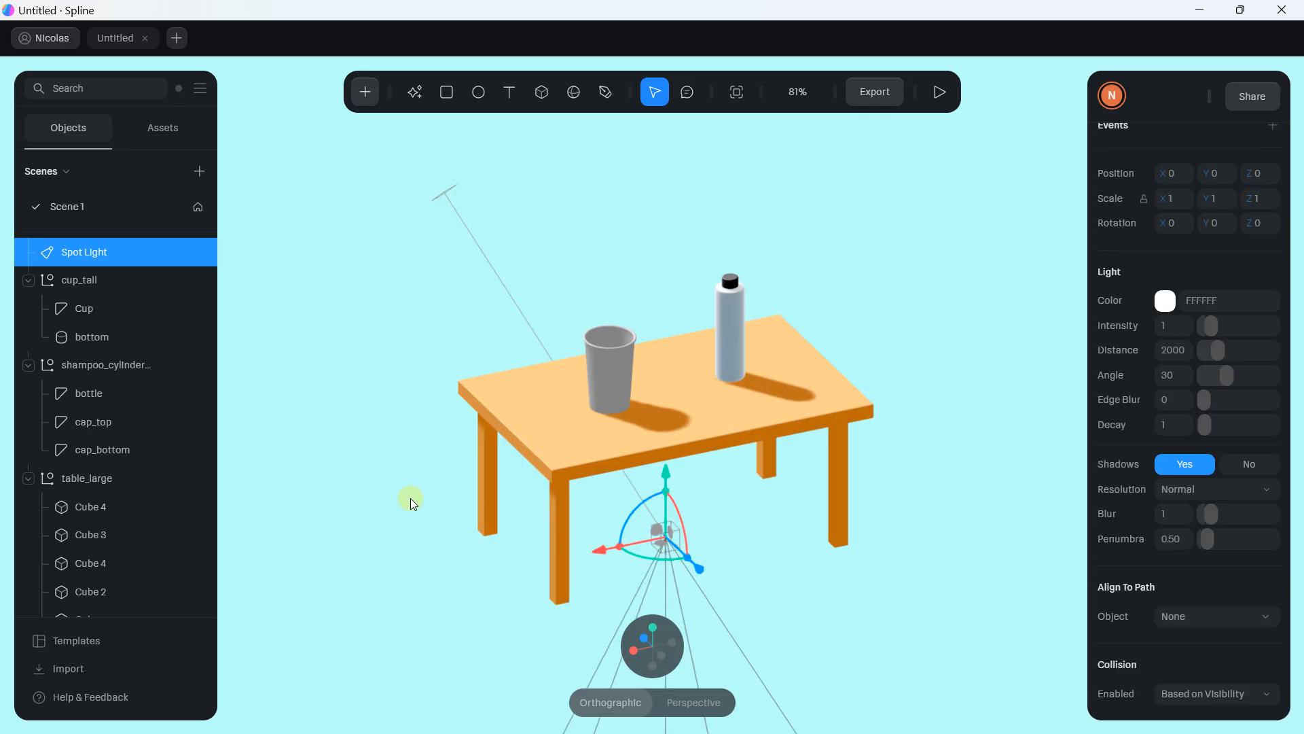
# Step: Set the Spot Light's X scale to 0.2, lock the scale proportions, and set the Y scale to 0.2
pyautogui.scroll(-5, 669, 484)
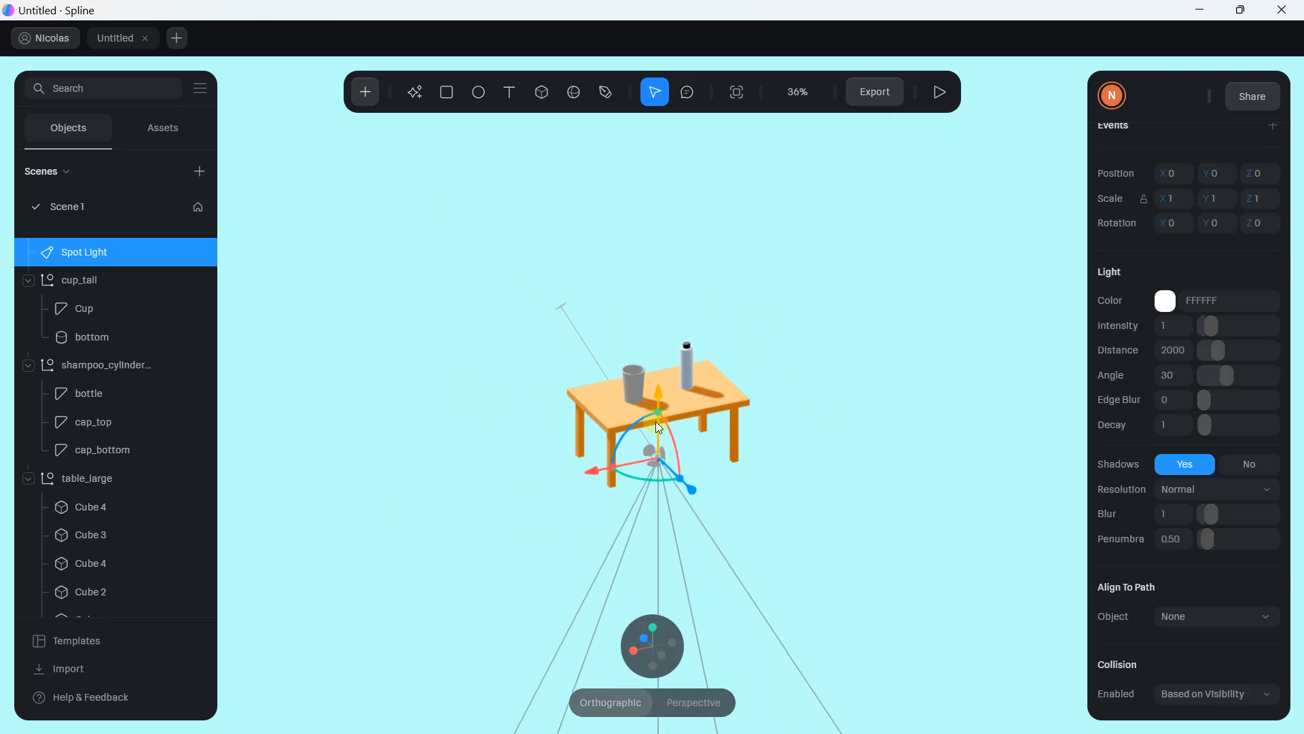
pyautogui.scroll(-5, 659, 428)
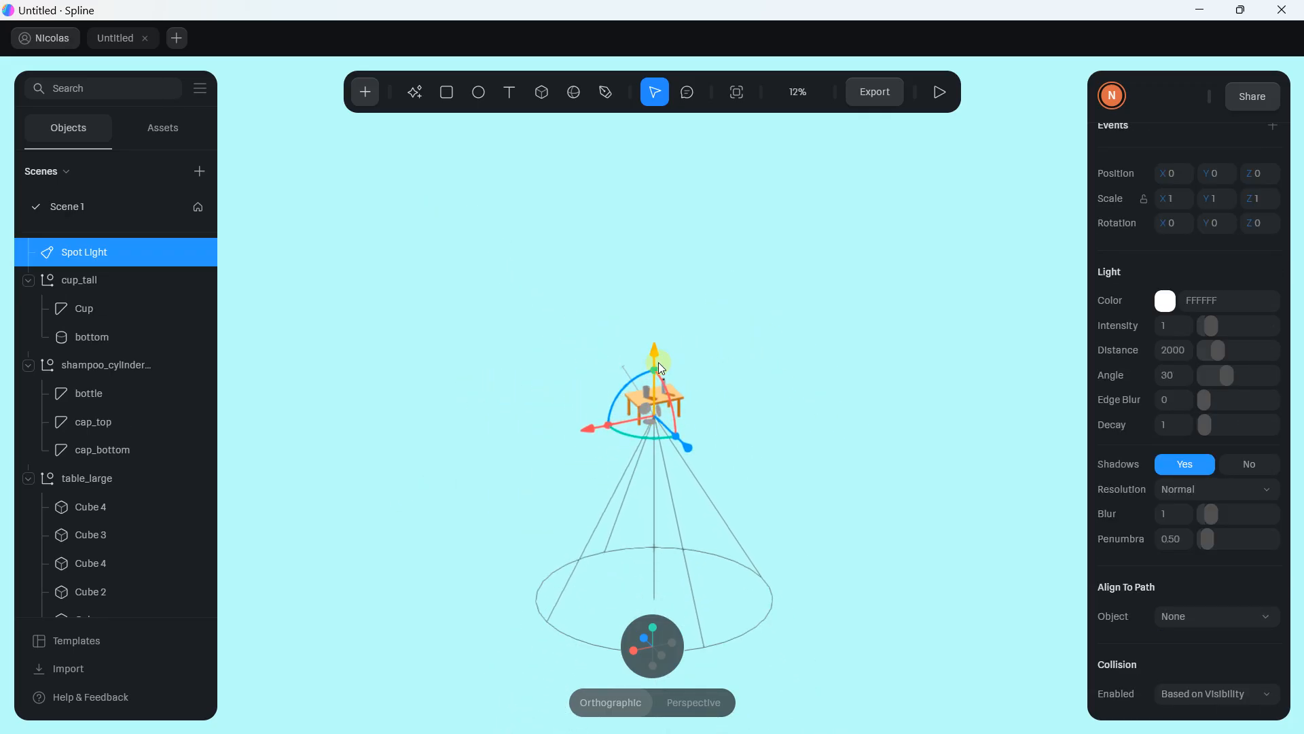
pyautogui.scroll(-3, 714, 441)
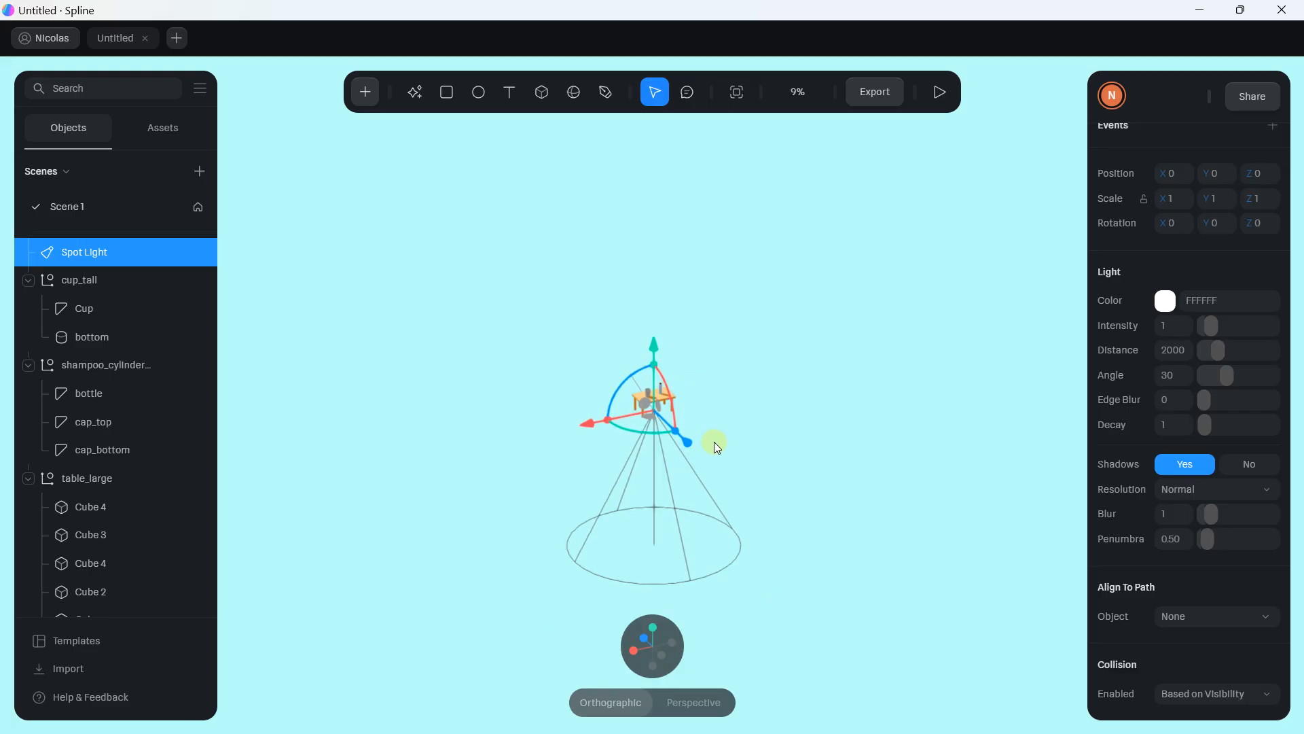
pyautogui.scroll(2, 1237, 302)
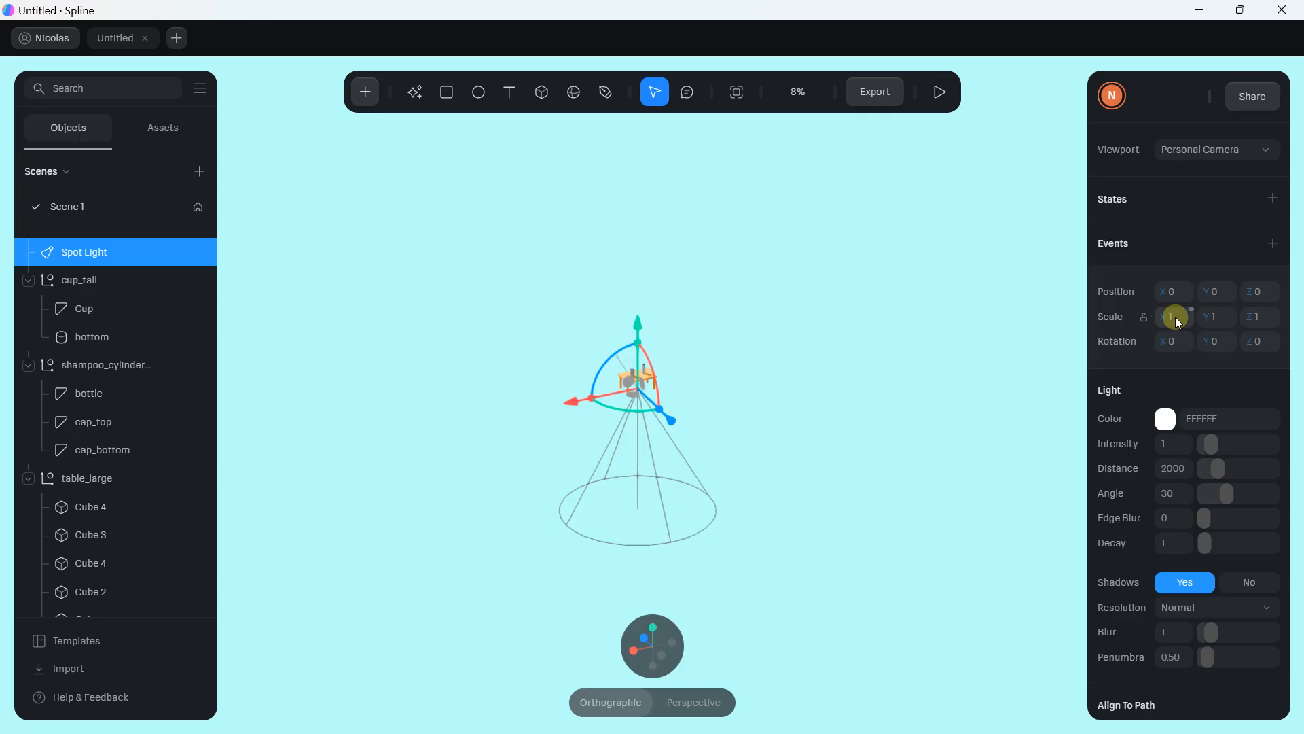
pyautogui.press('capslock')
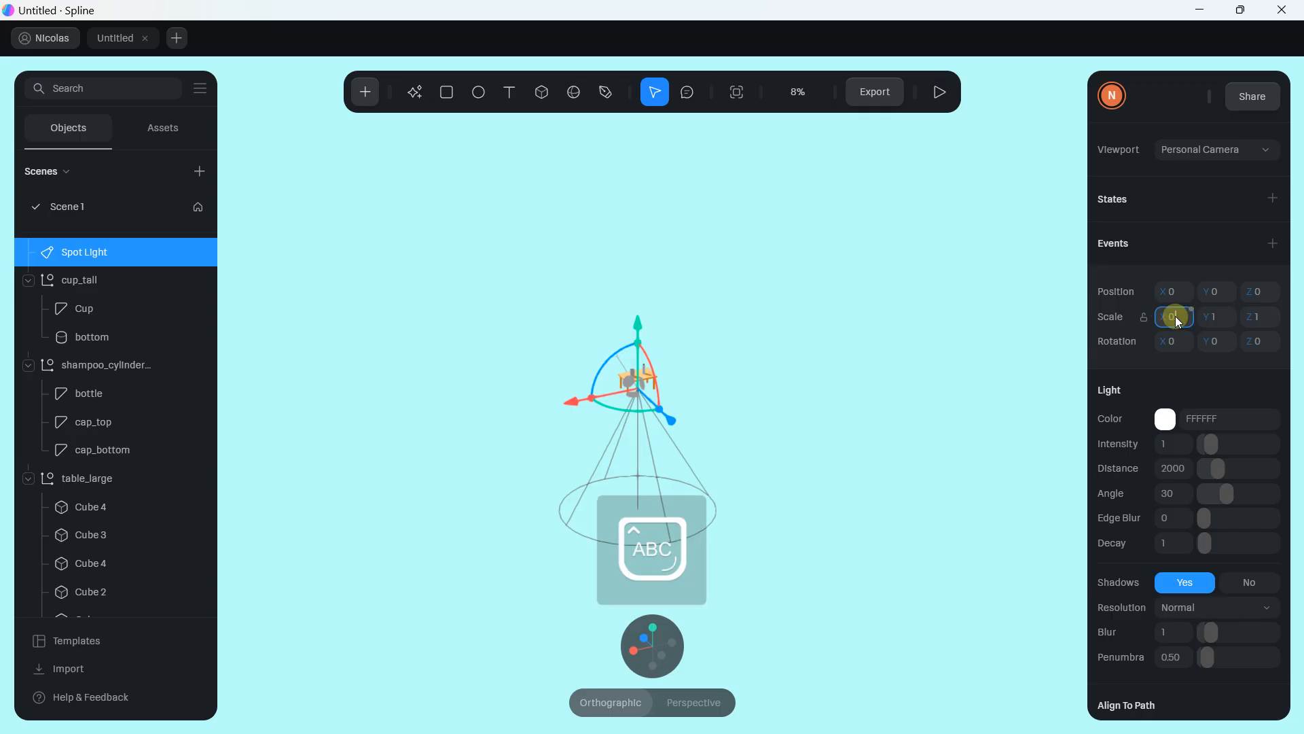
pyautogui.write('00')
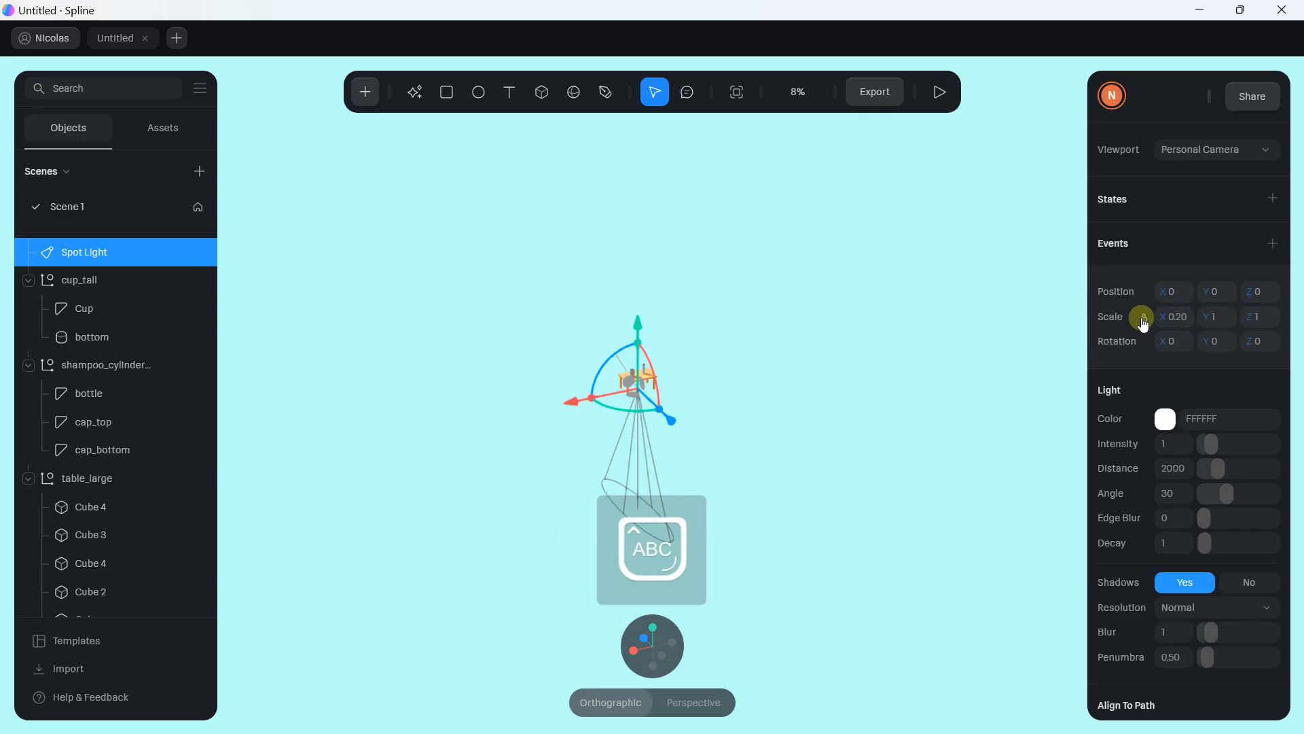
pyautogui.click(1221, 318)
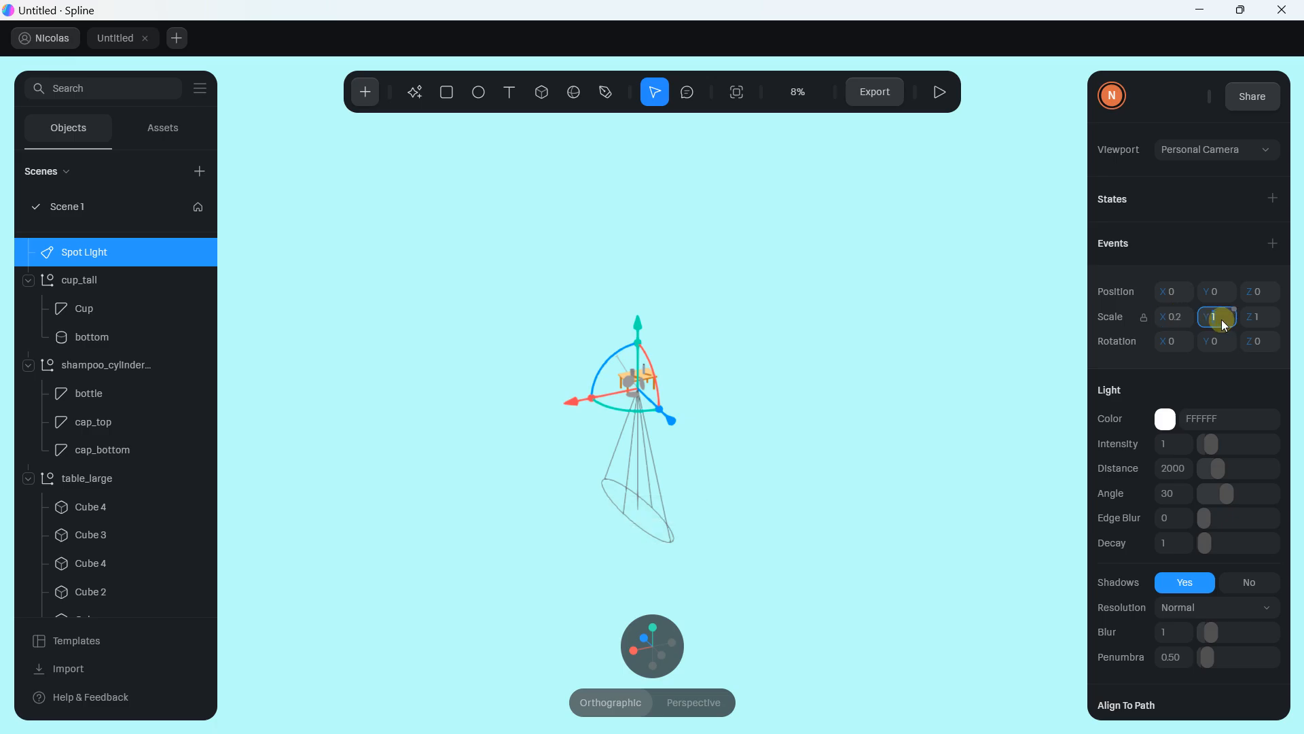
pyautogui.write('0.2')
pyautogui.press('Return')
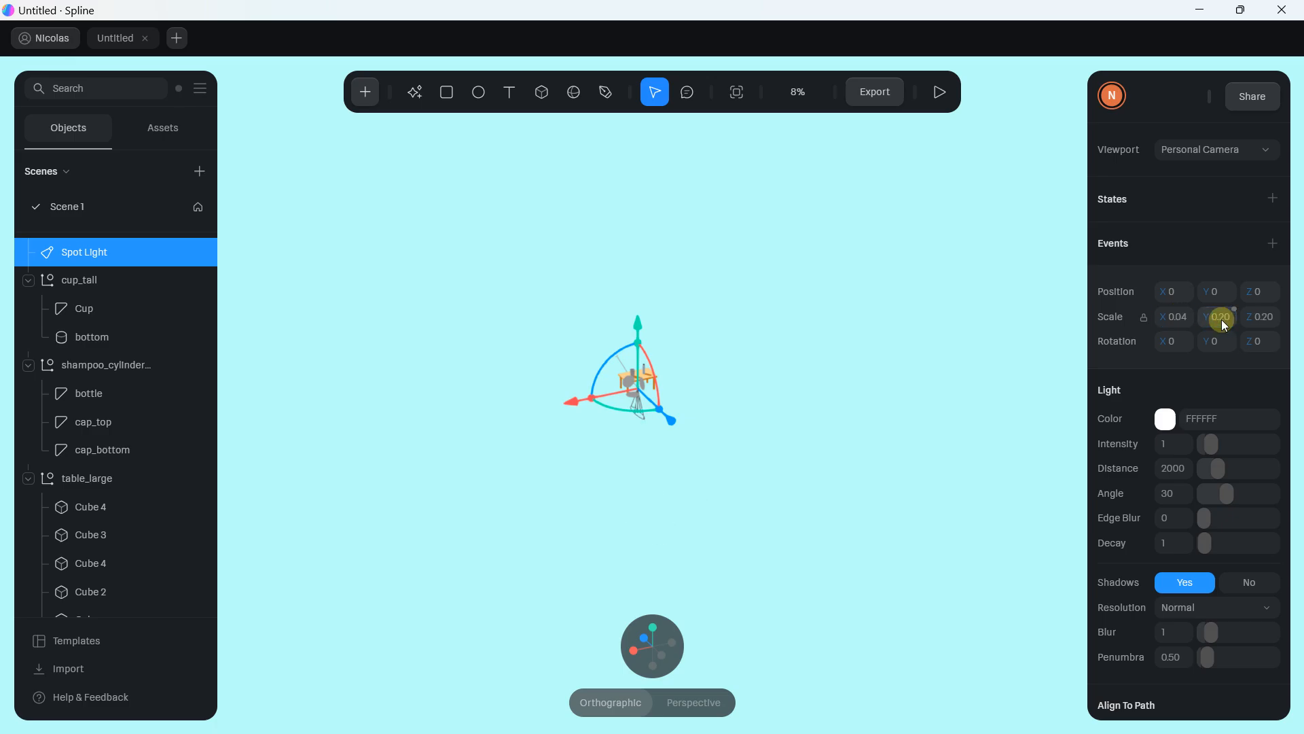
# Step: Move the Spot Light above and beside the table, to about Y 763 and Z -921
pyautogui.scroll(10, 606, 353)
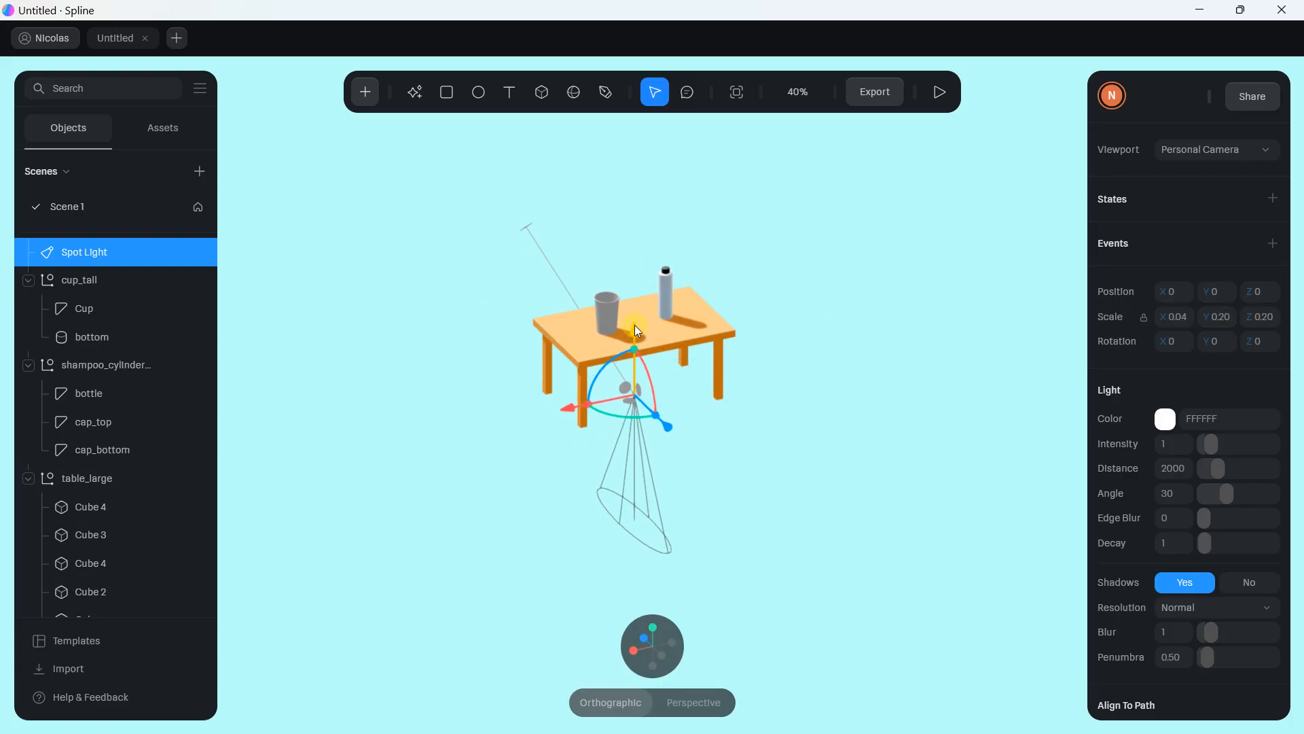
pyautogui.moveTo(634, 325); pyautogui.dragTo(656, 95)
pyautogui.scroll(3, 661, 306)
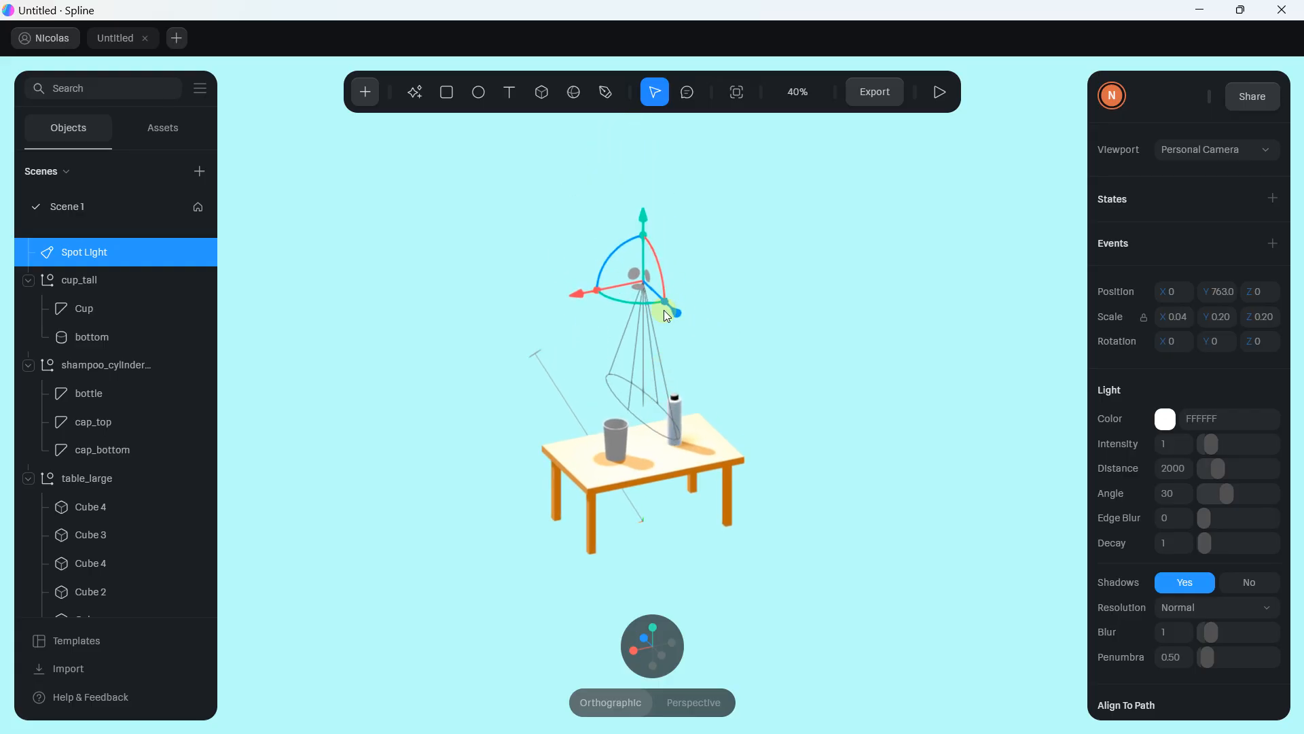
pyautogui.moveTo(679, 307); pyautogui.dragTo(817, 434)
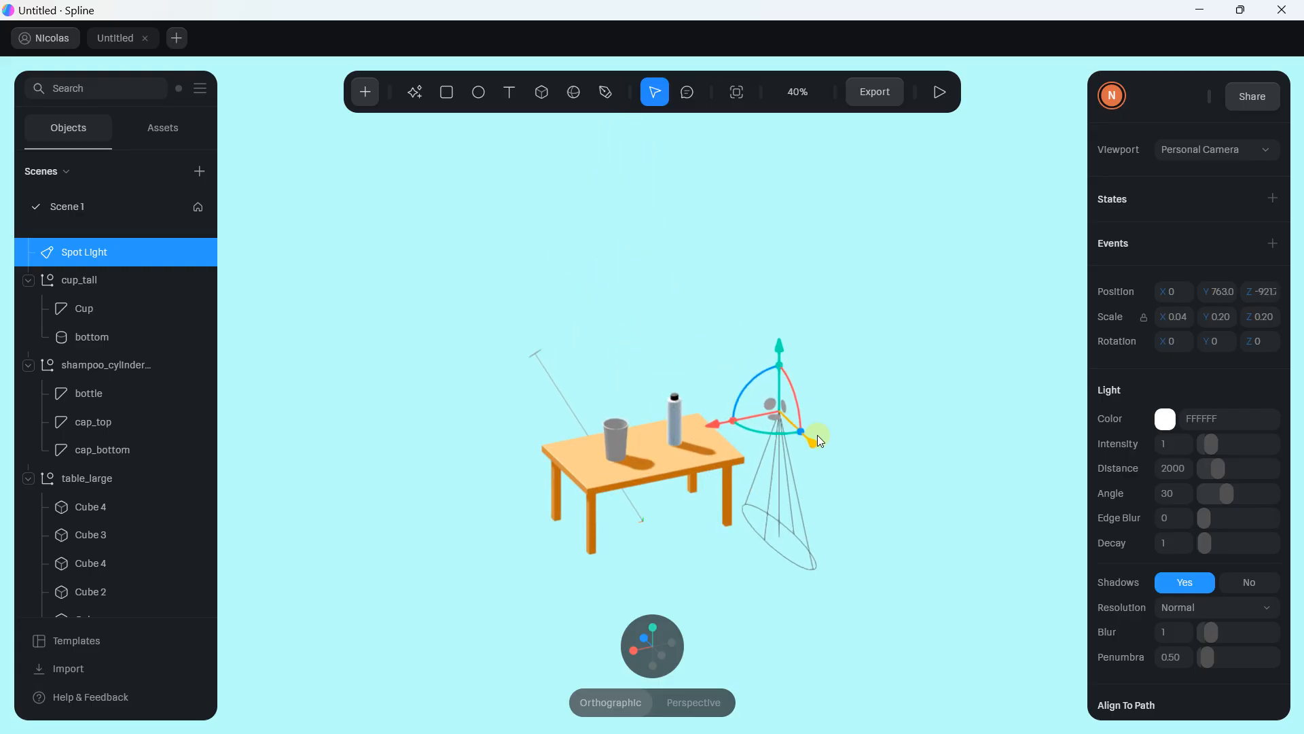
# Step: Unlock the Spot Light's scale proportions and set its X scale to 0.2
pyautogui.rightClick(1184, 316)
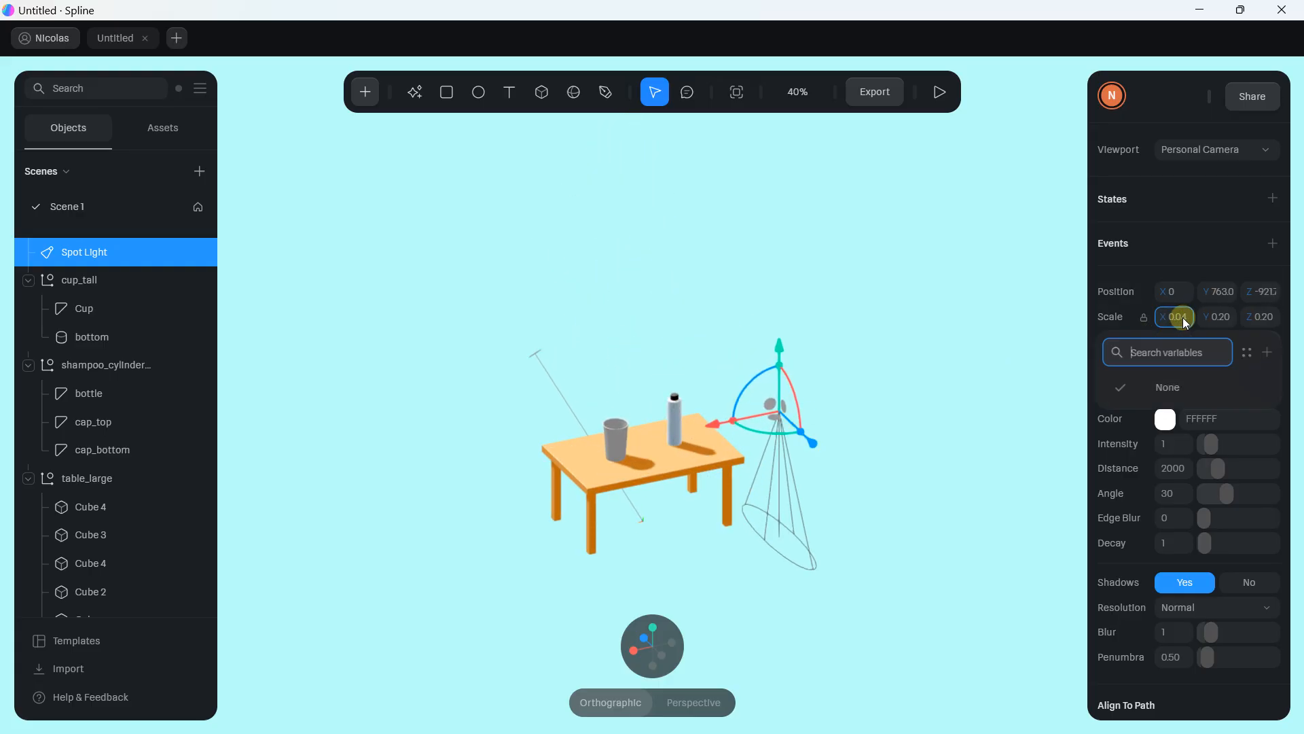
pyautogui.click(1148, 324)
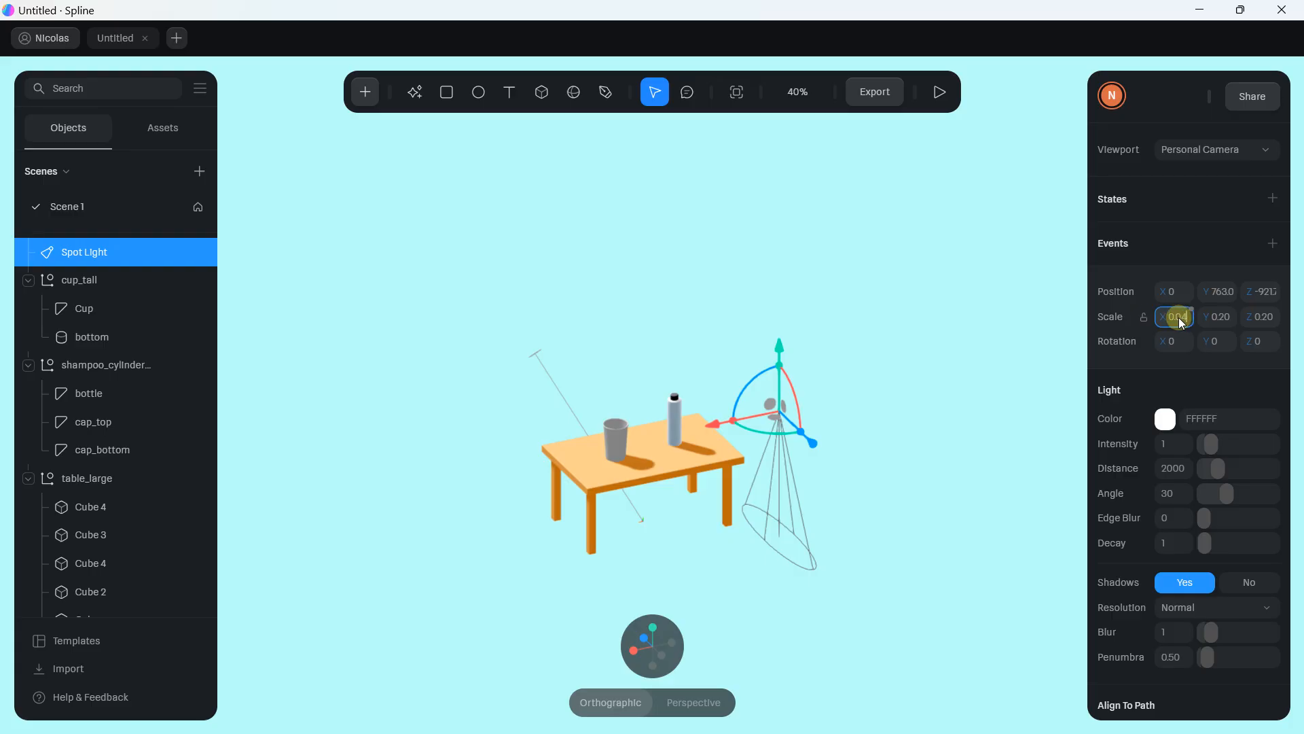
pyautogui.click(1180, 317)
pyautogui.write('0.2')
pyautogui.press('Return')
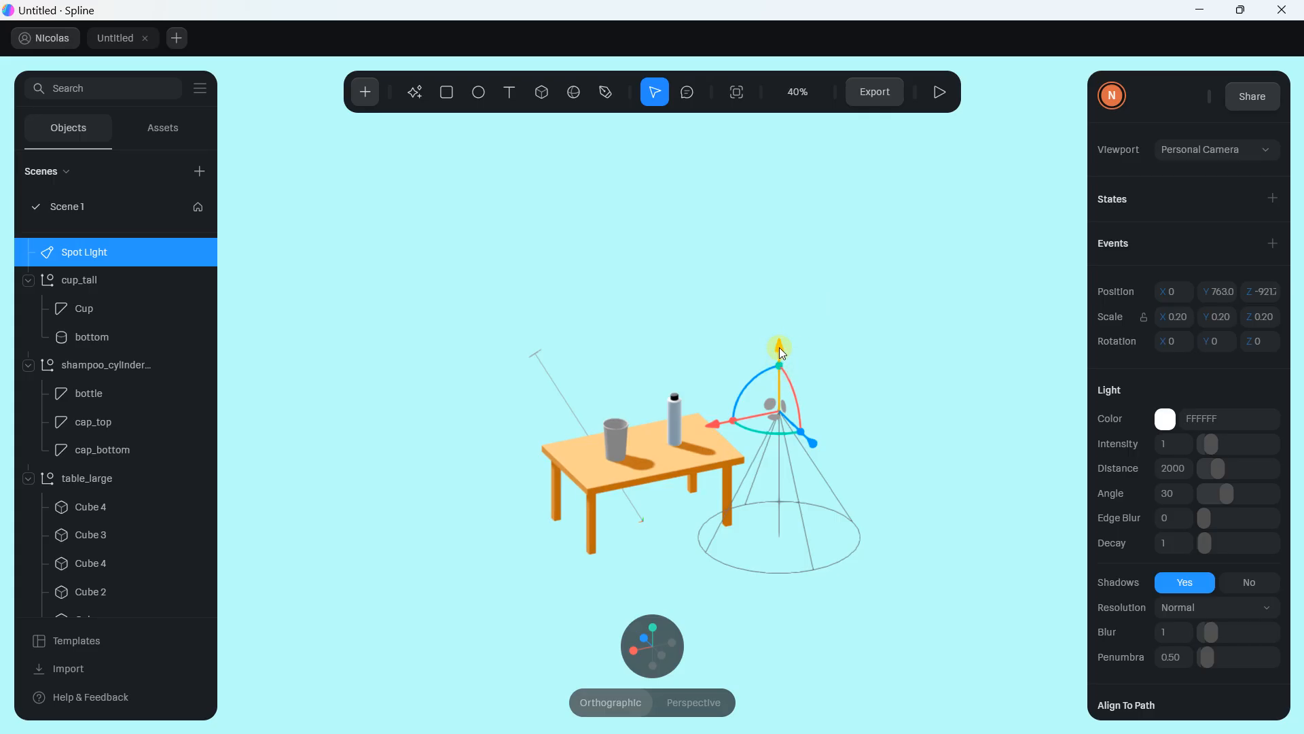
# Step: Move the Spot Light to about X 398.6 and Y 1174.7, and rotate it about -67.2° around X toward the table
pyautogui.moveTo(779, 348); pyautogui.dragTo(785, 219)
pyautogui.moveTo(719, 295); pyautogui.dragTo(593, 324)
pyautogui.moveTo(857, 389); pyautogui.dragTo(813, 292, button='right')
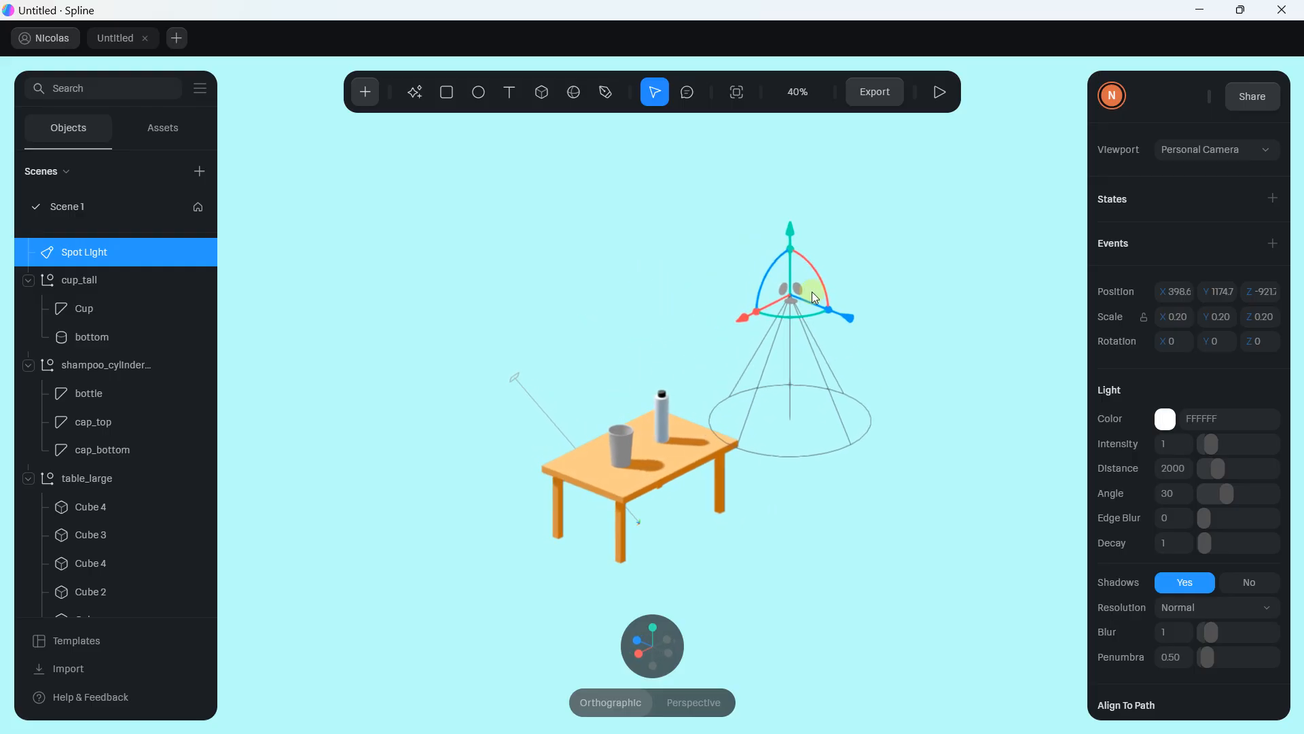
pyautogui.moveTo(814, 267); pyautogui.dragTo(855, 308)
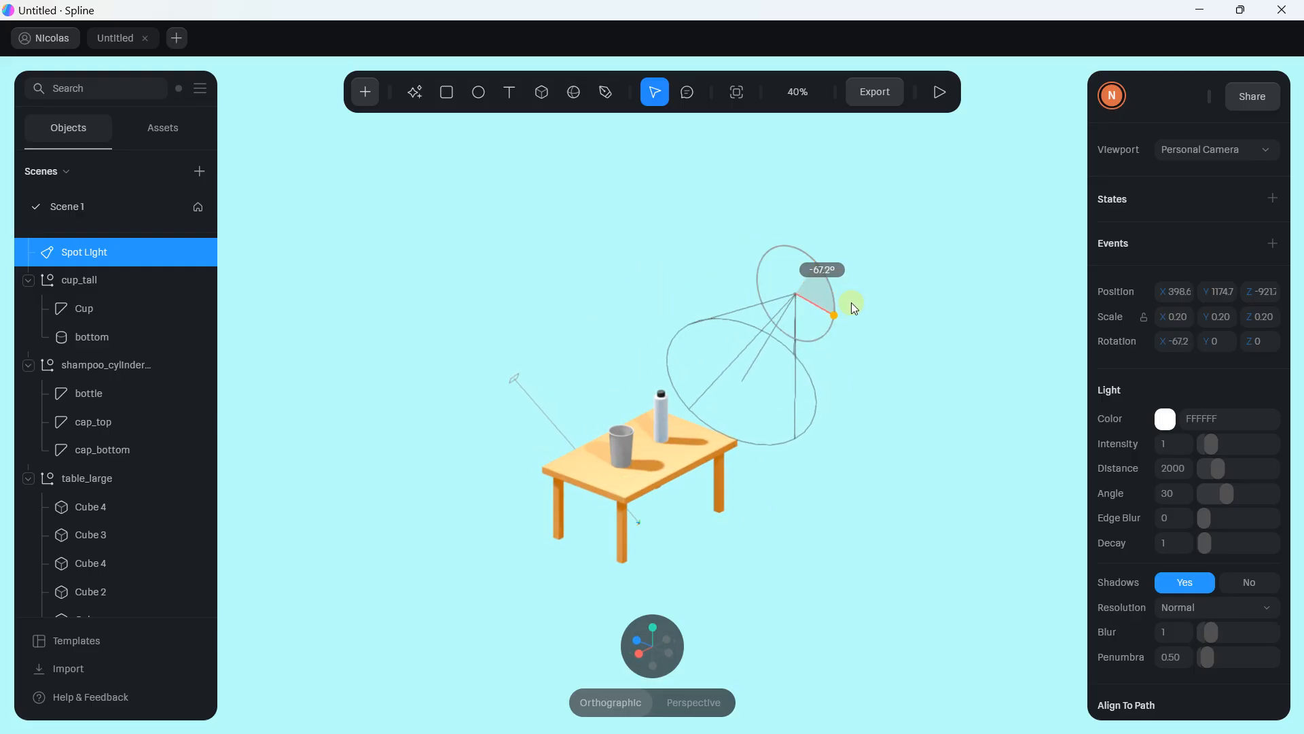
# Step: Delete the Directional Light from the scene
pyautogui.scroll(3, 704, 445)
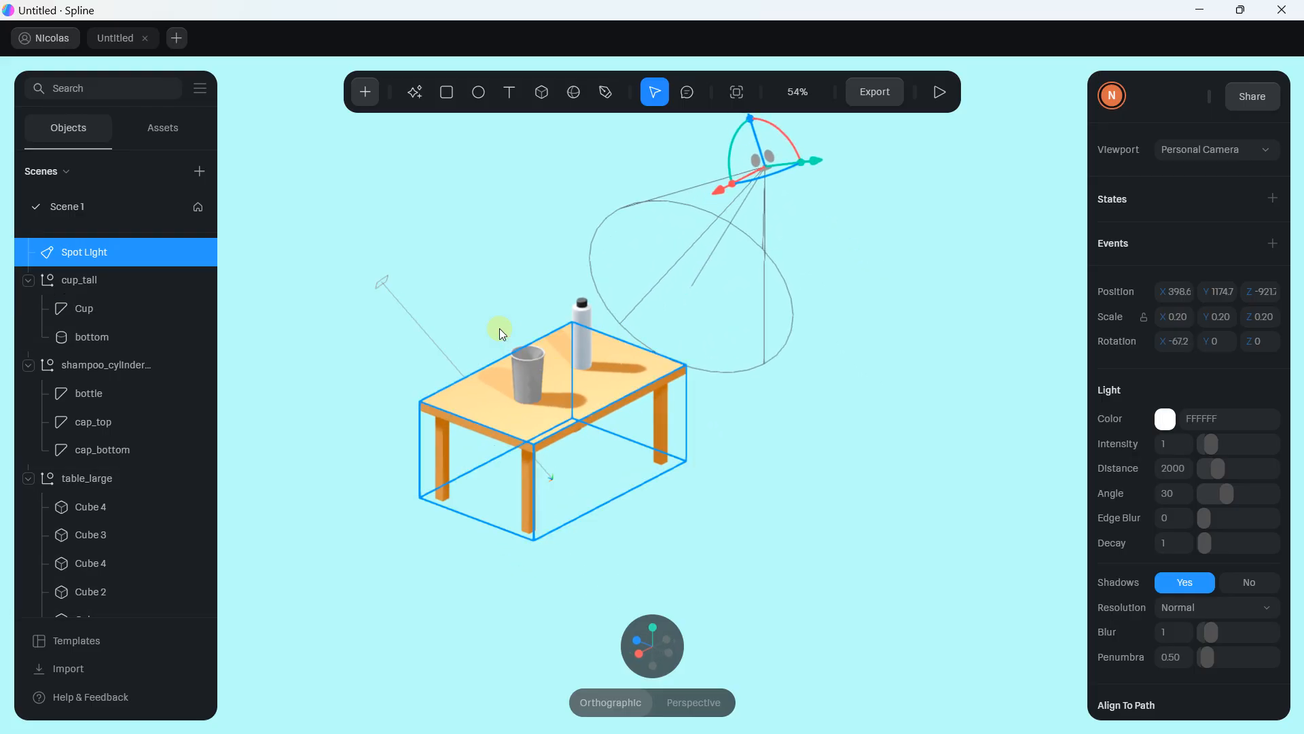
pyautogui.scroll(-2, 108, 398)
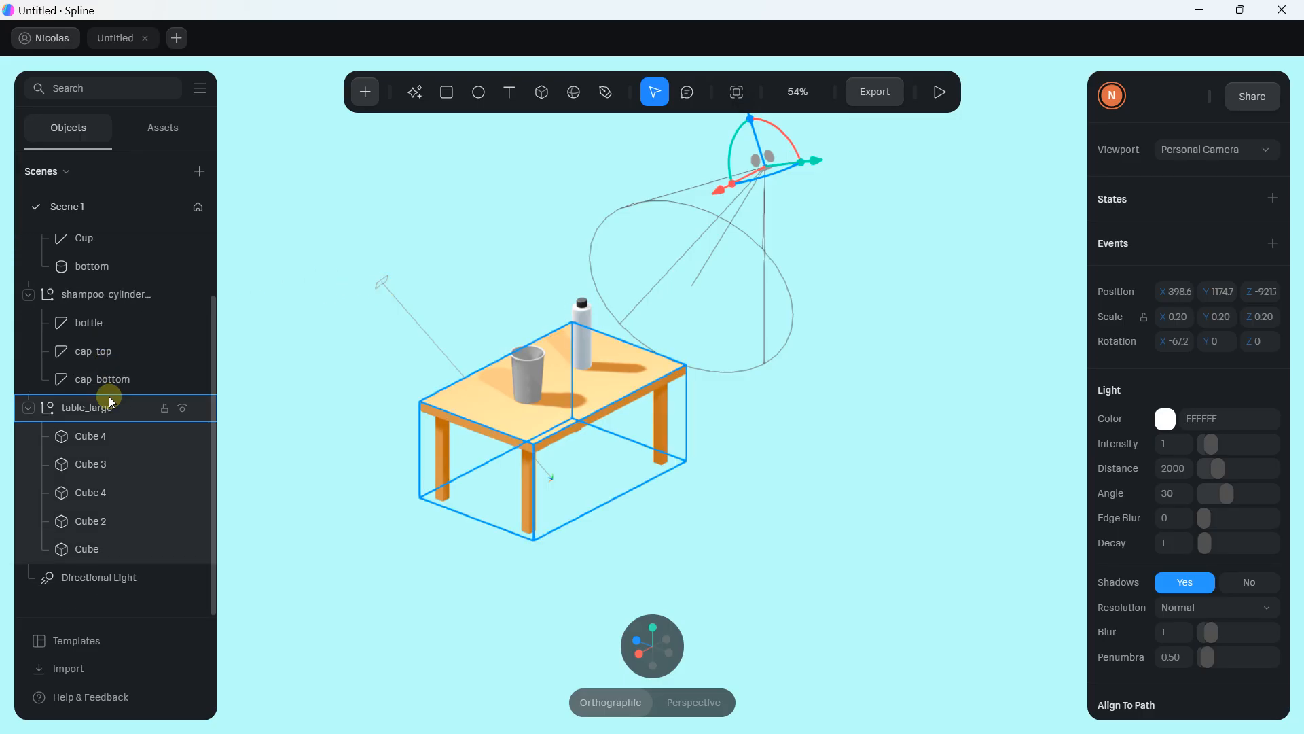
pyautogui.click(95, 583)
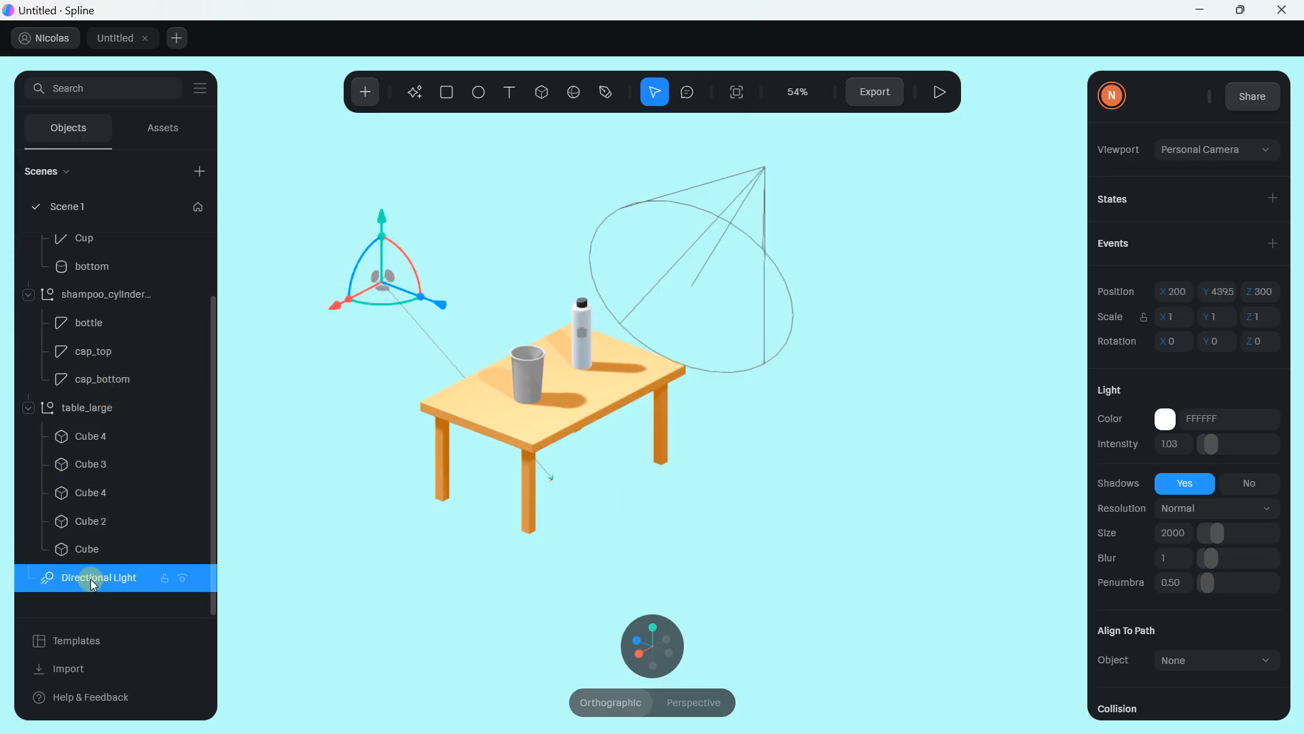
pyautogui.press('Delete')
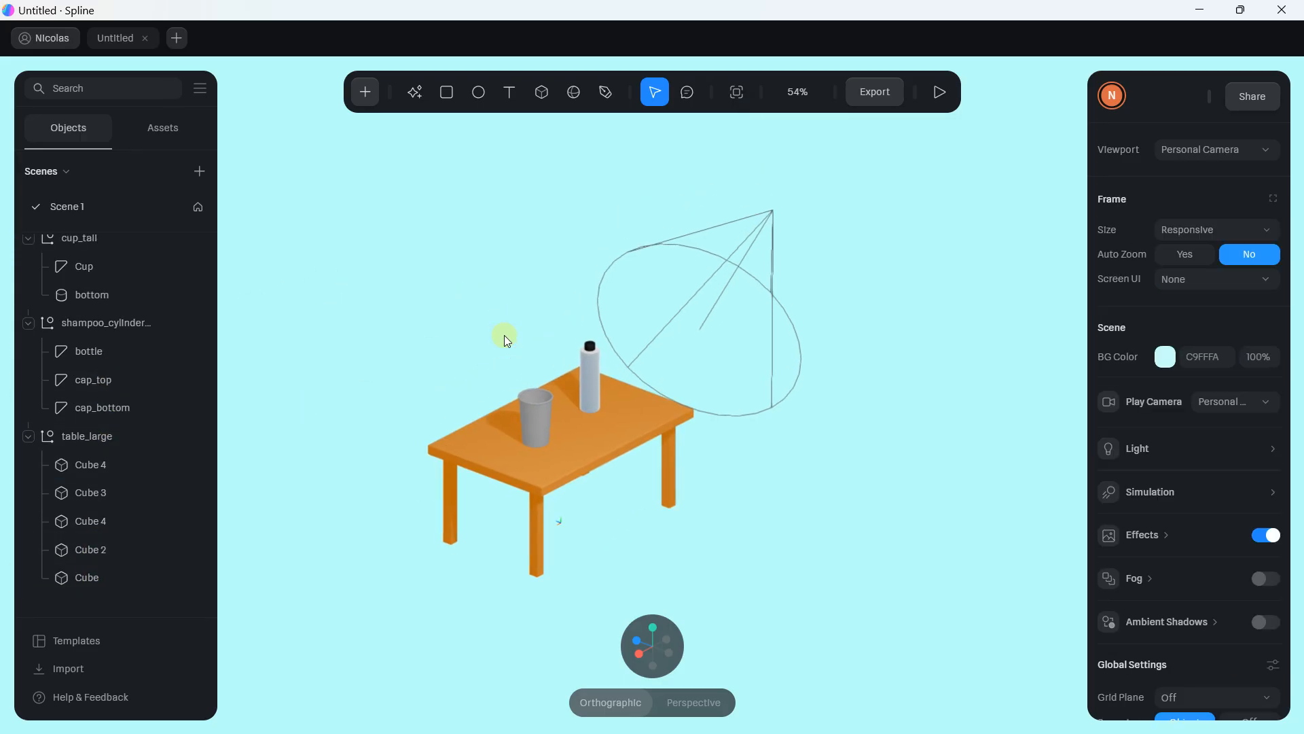
# Step: Turn off ambient light in the scene's Light settings
pyautogui.scroll(3, 517, 330)
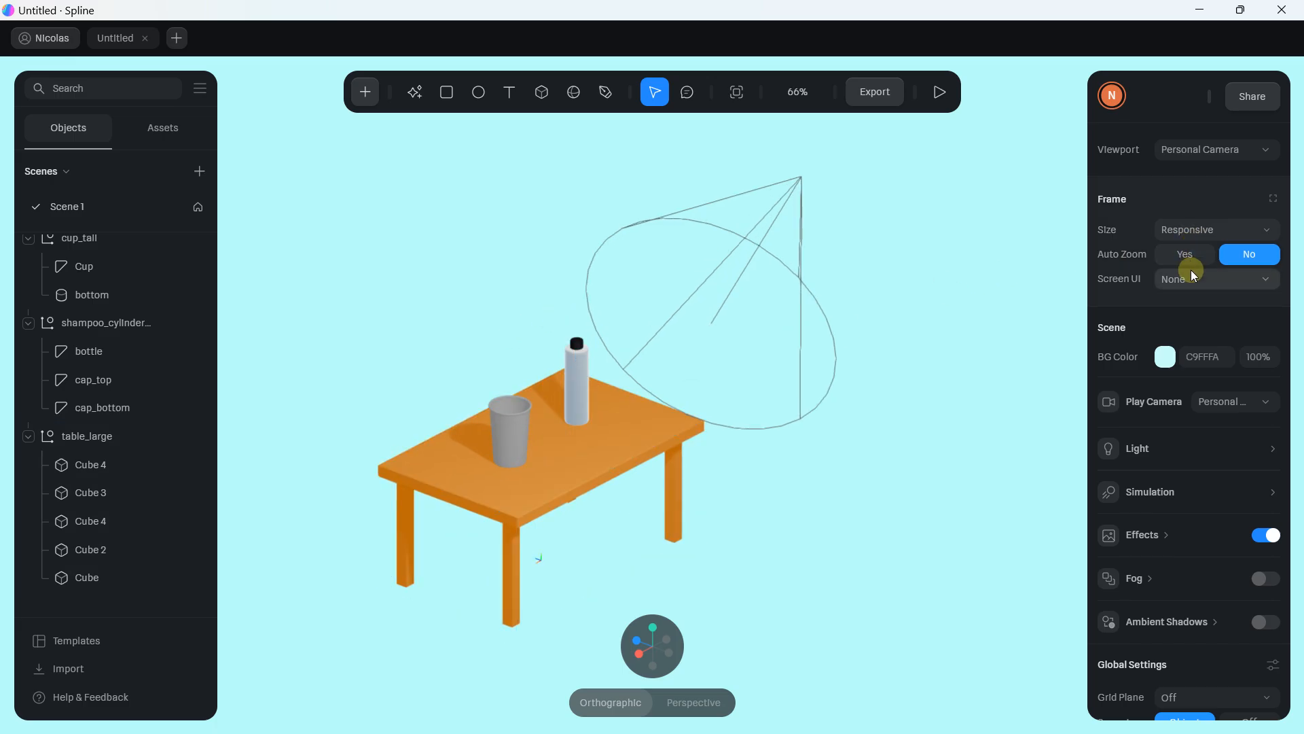
pyautogui.scroll(-1, 1189, 320)
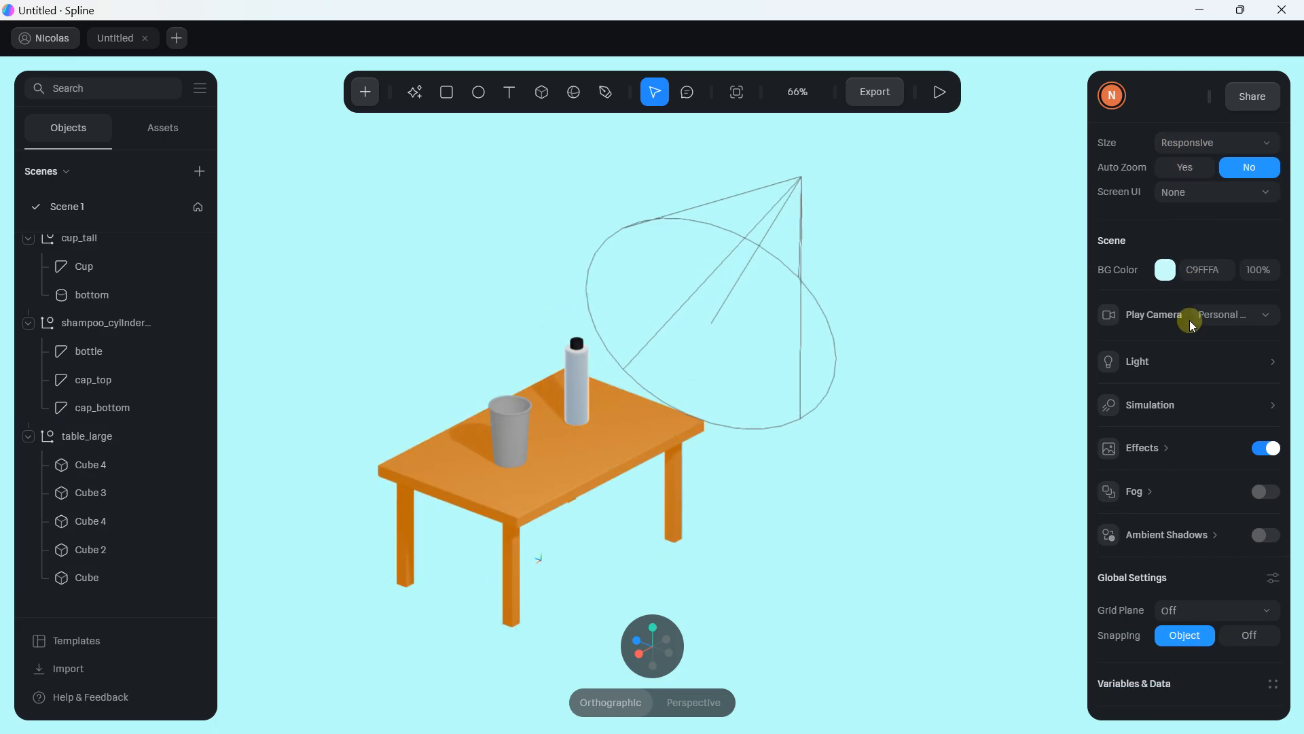
pyautogui.click(1175, 360)
pyautogui.click(1249, 394)
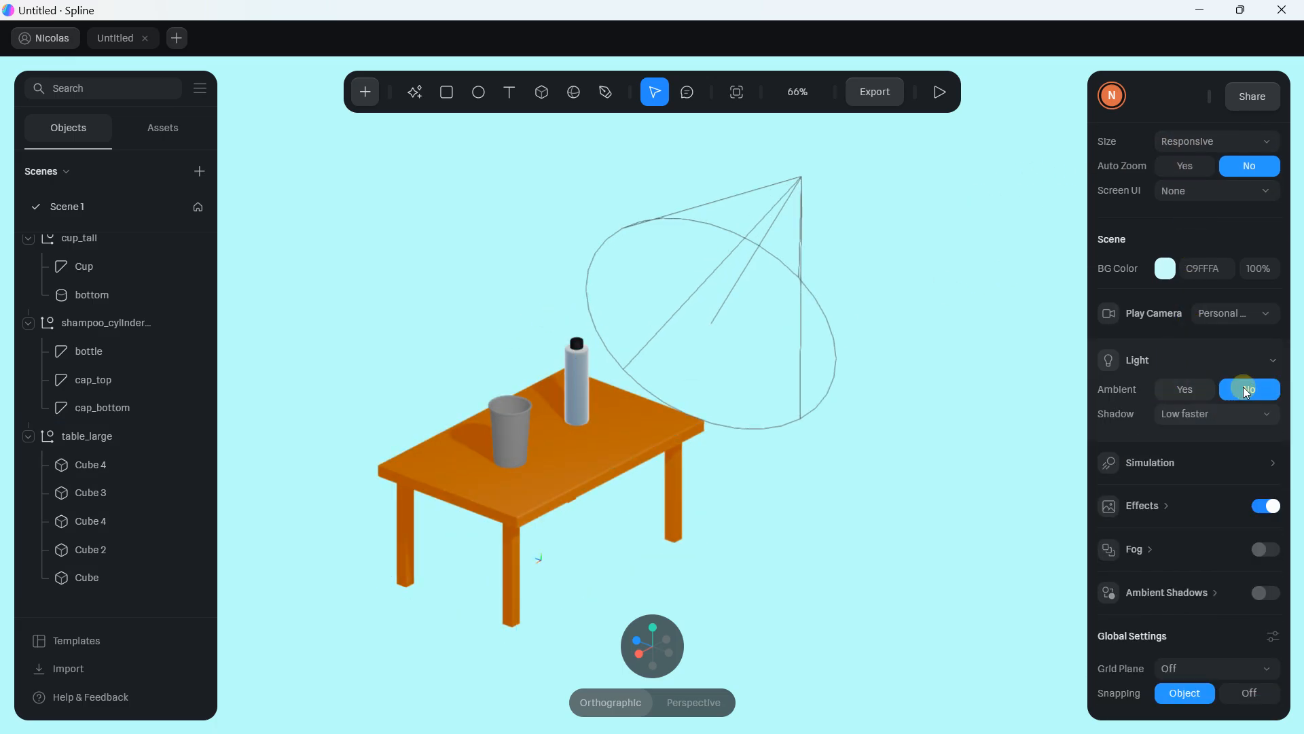
# Step: Move the Spot Light to about X 270.7 and Y 843.6, and rotate it to about -116° around X
pyautogui.scroll(-3, 695, 304)
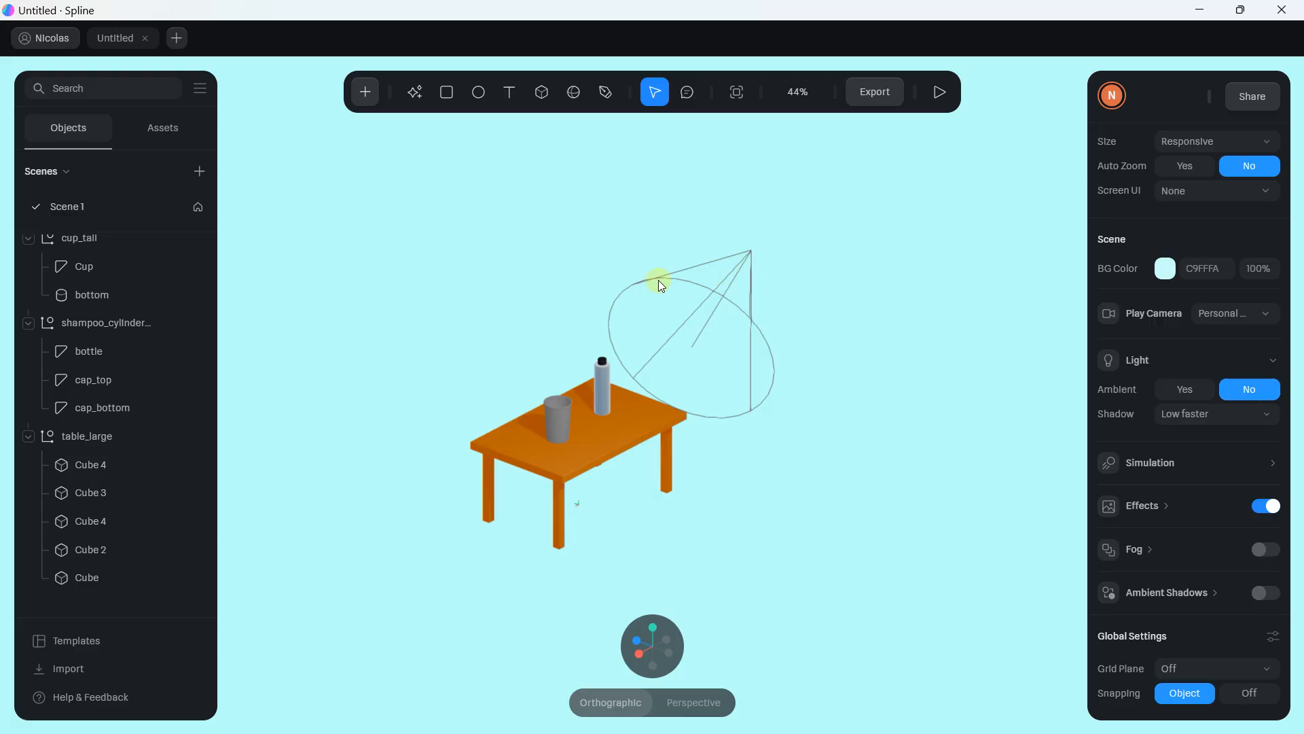
pyautogui.click(564, 408)
pyautogui.click(606, 415)
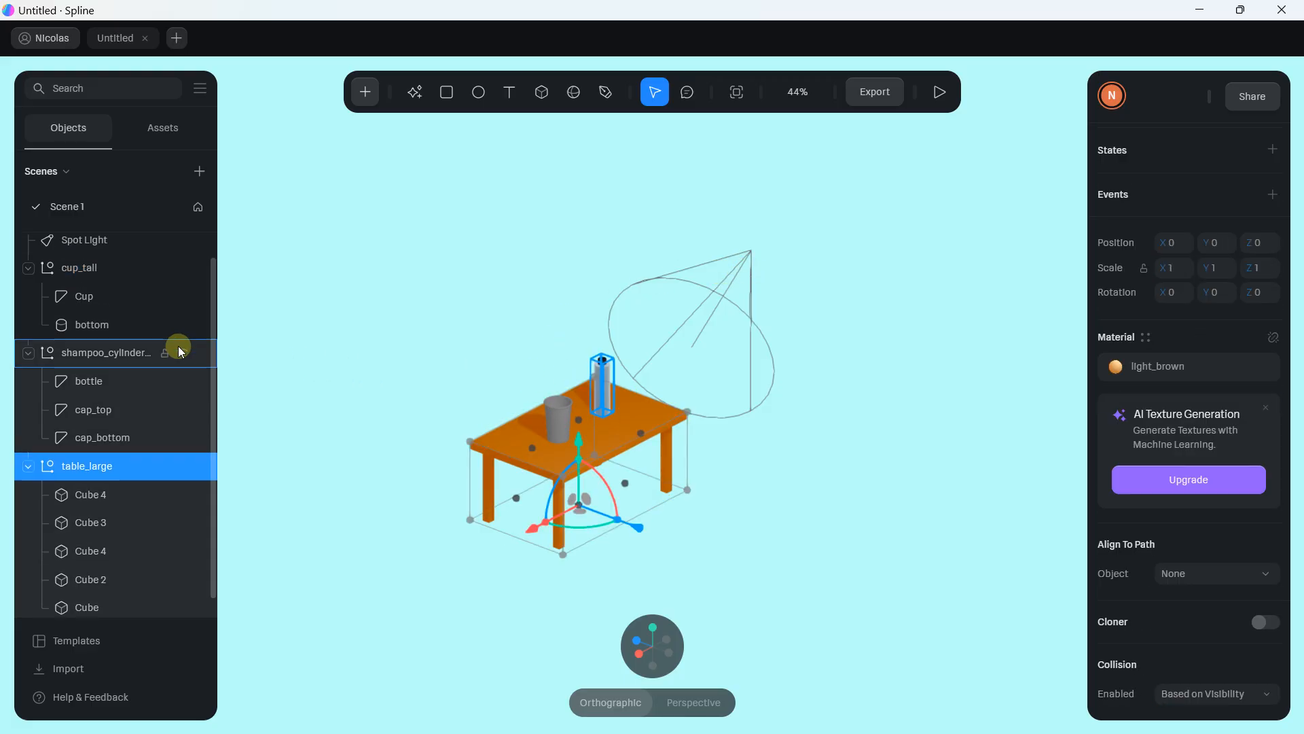
pyautogui.scroll(1, 163, 306)
pyautogui.click(102, 252)
pyautogui.scroll(3, 682, 266)
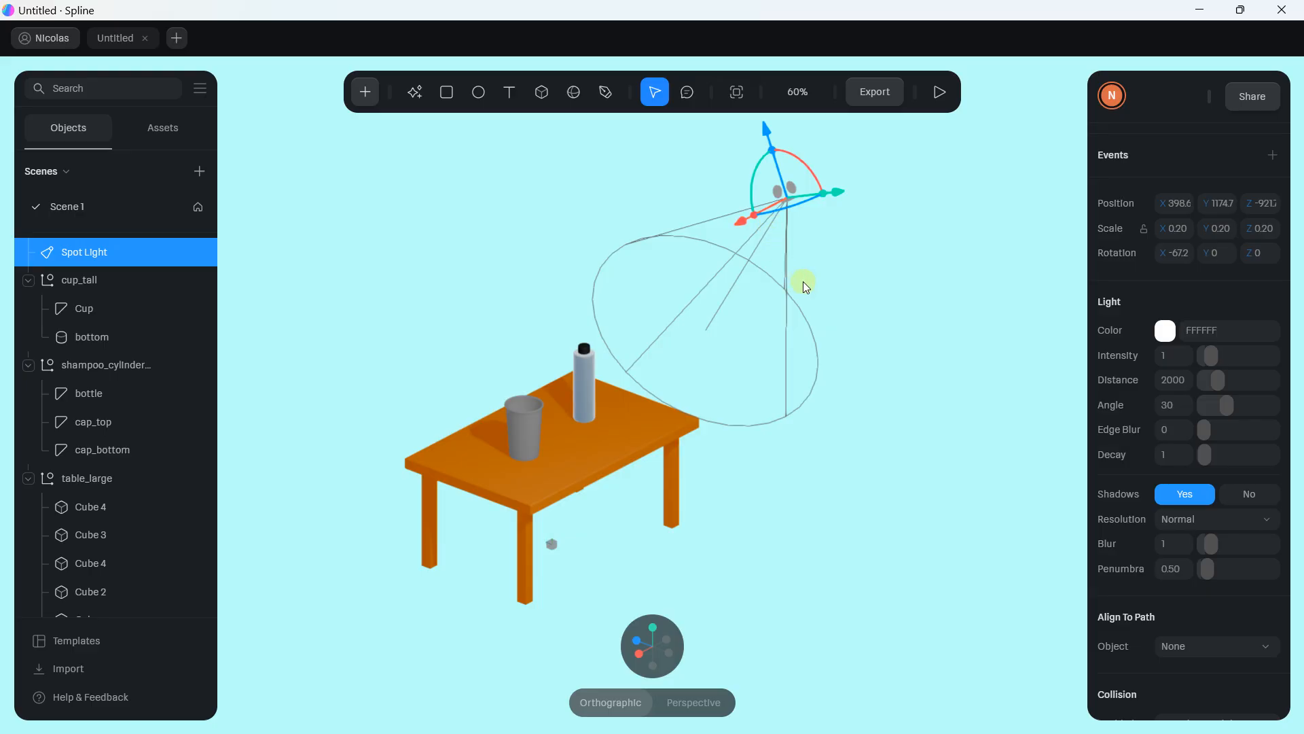
pyautogui.moveTo(842, 337); pyautogui.dragTo(827, 349)
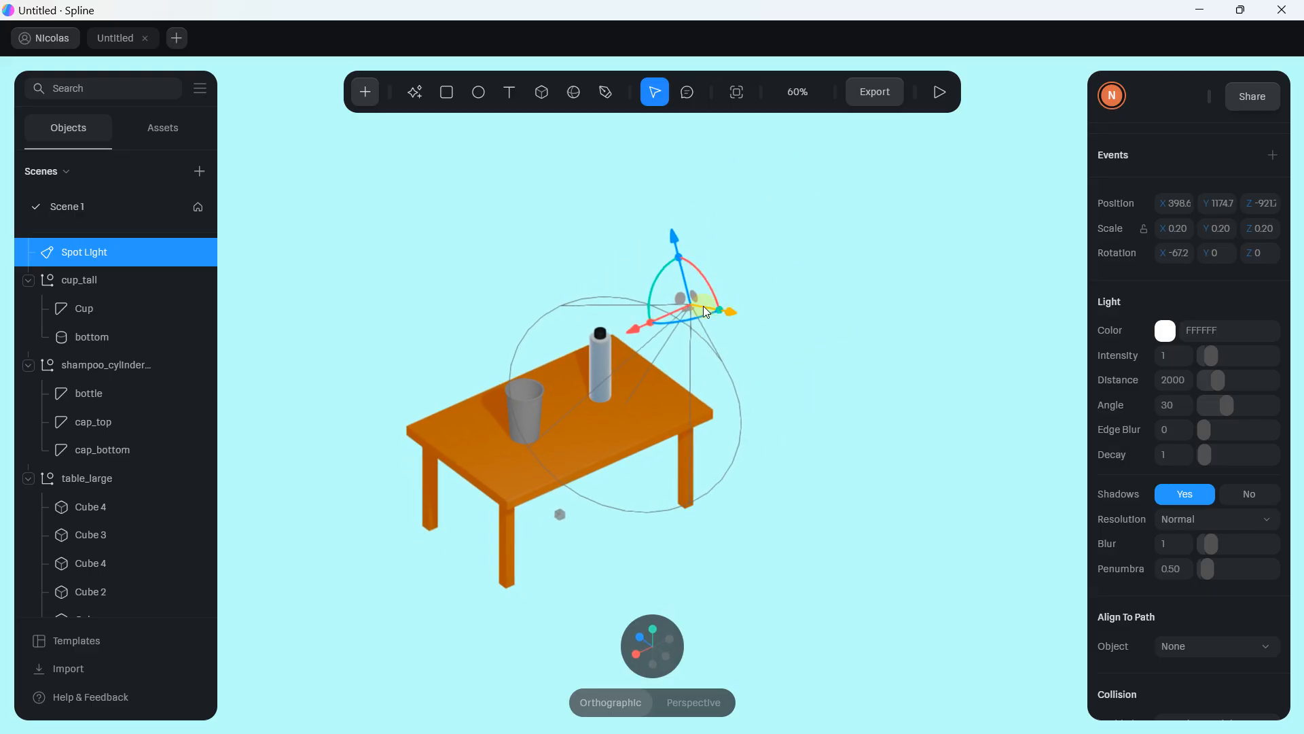
pyautogui.moveTo(729, 315); pyautogui.dragTo(821, 303)
pyautogui.click(821, 303)
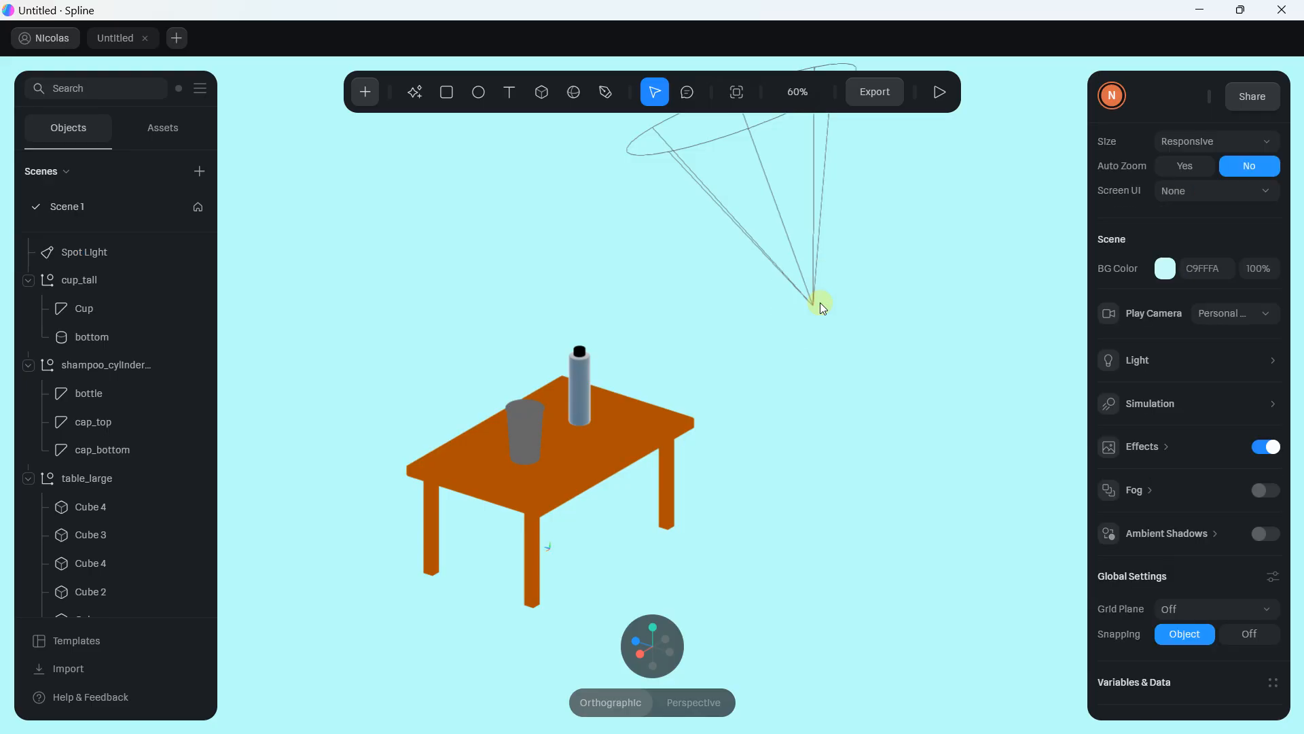
pyautogui.click(829, 288)
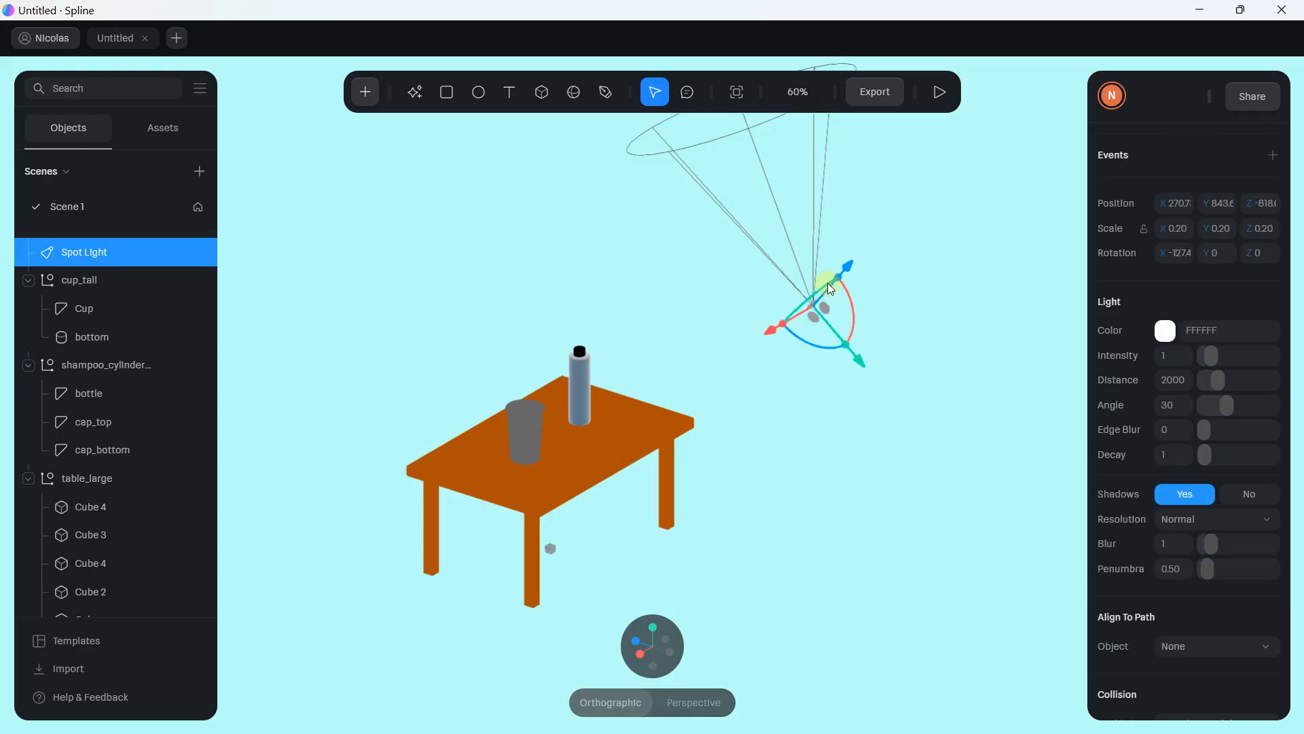
pyautogui.hotkey('ctrl', 'z')
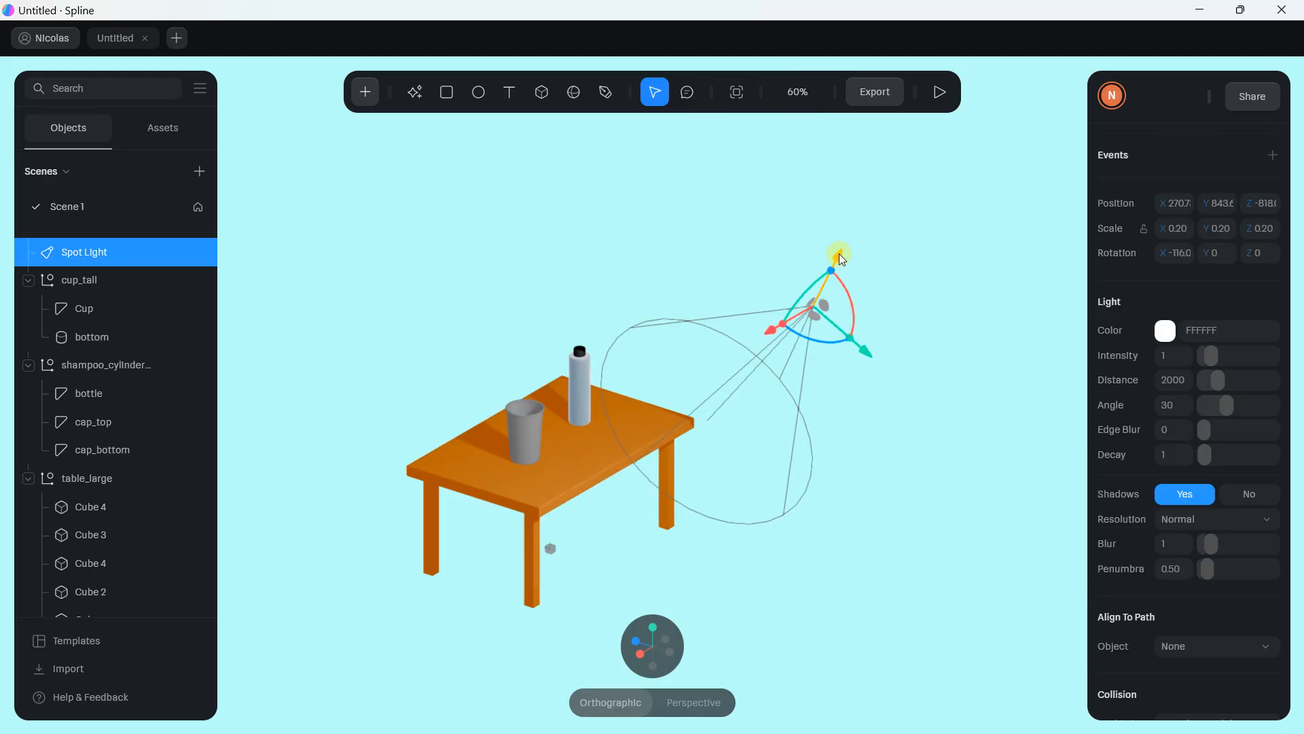
# Step: Reposition the Spot Light to about X -28 and Y 961, with an X rotation of about -111° aimed at the table
pyautogui.moveTo(838, 254); pyautogui.dragTo(870, 170)
pyautogui.moveTo(798, 312); pyautogui.dragTo(887, 201, button='middle')
pyautogui.moveTo(904, 145); pyautogui.dragTo(778, 284)
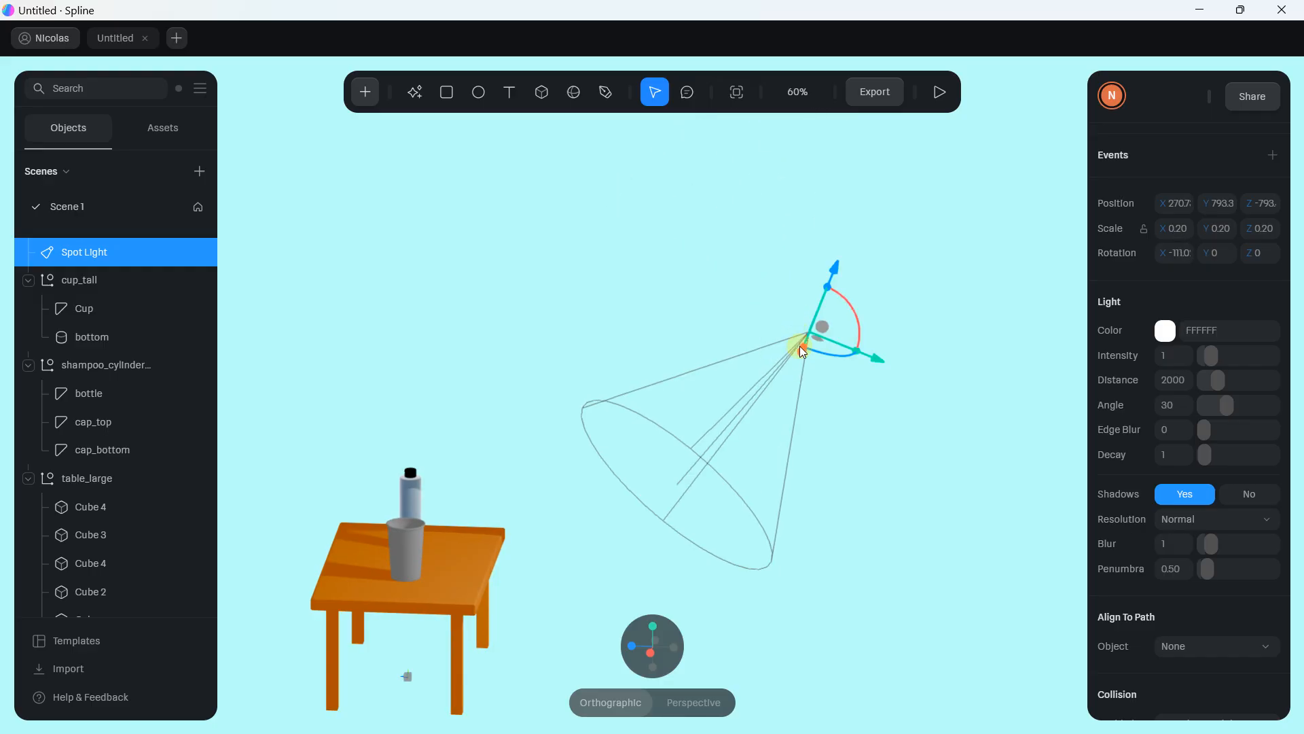
pyautogui.moveTo(853, 223); pyautogui.dragTo(876, 195)
pyautogui.moveTo(826, 374); pyautogui.dragTo(539, 272)
pyautogui.moveTo(536, 267); pyautogui.dragTo(683, 238, button='middle')
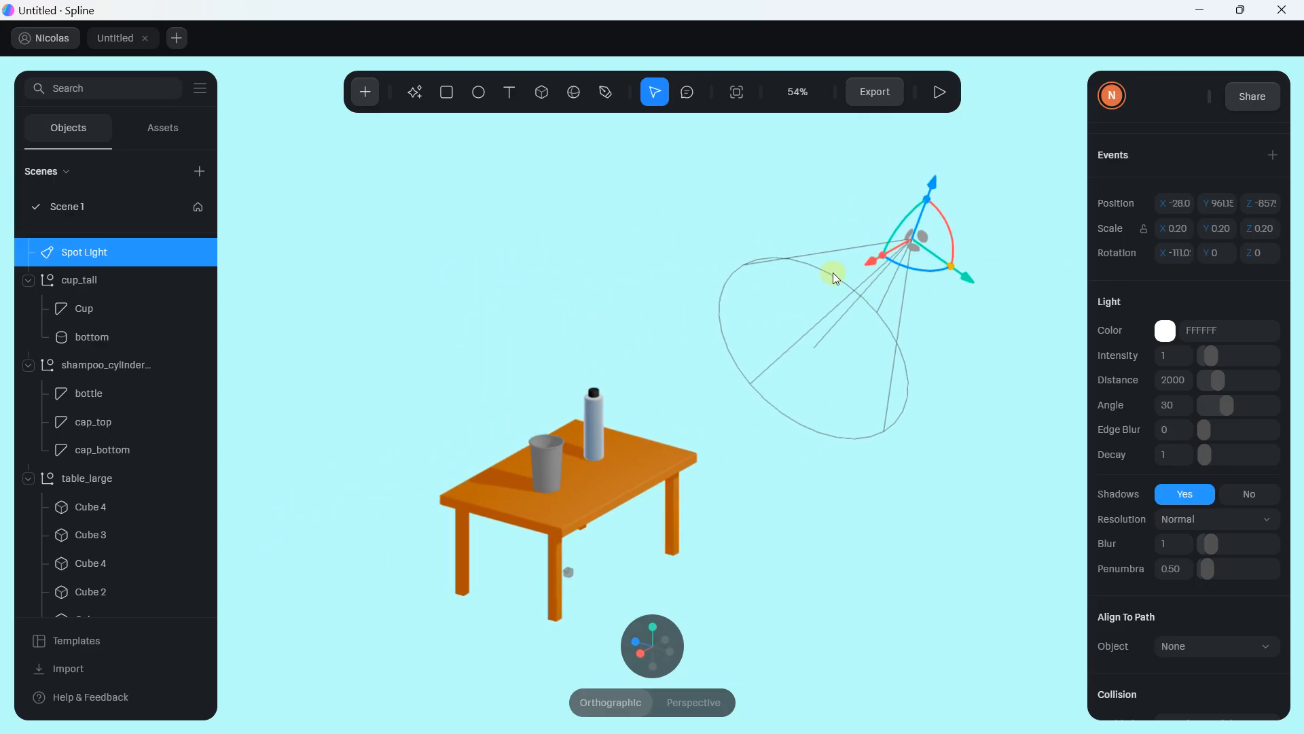
# Step: Set the Spot Light's intensity to 3.76, distance to 2112, angle to 20, edge blur to 0.2 and decay to 1
pyautogui.scroll(3, 849, 394)
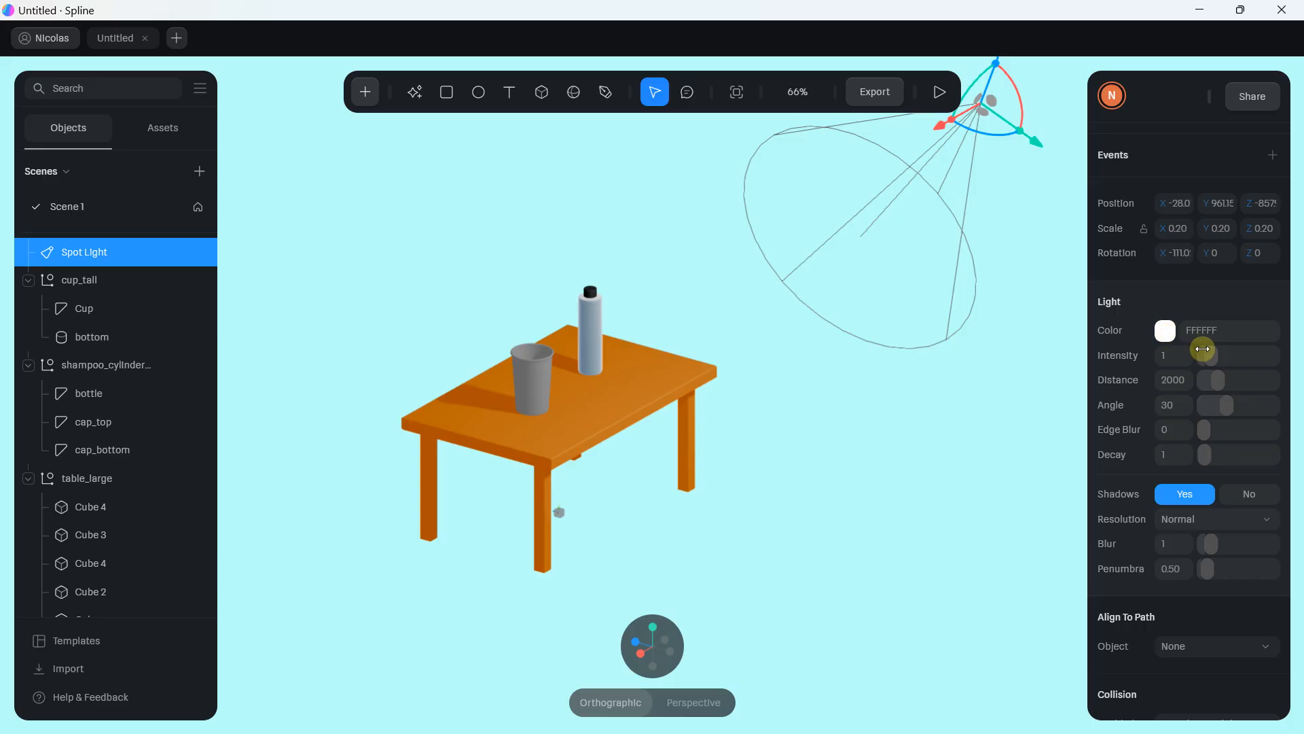
pyautogui.moveTo(1202, 349); pyautogui.dragTo(1231, 360)
pyautogui.scroll(2, 817, 367)
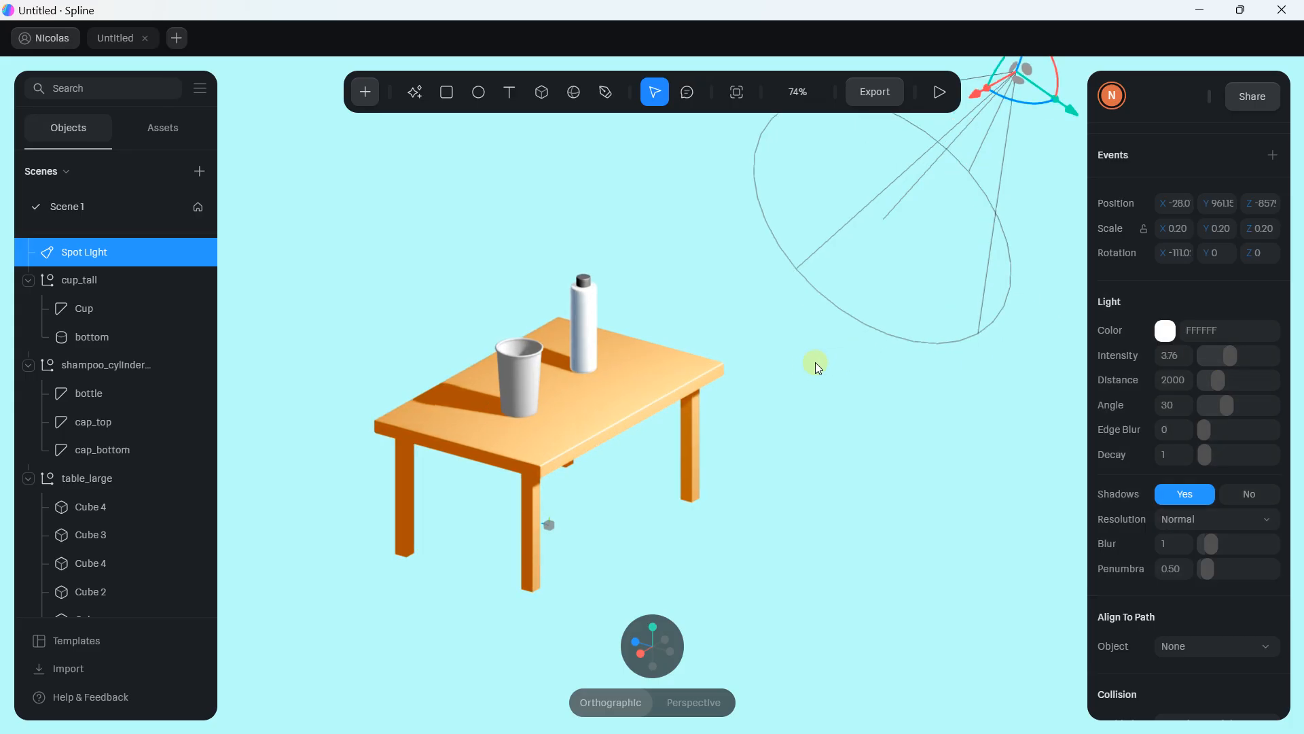
pyautogui.scroll(-2, 781, 417)
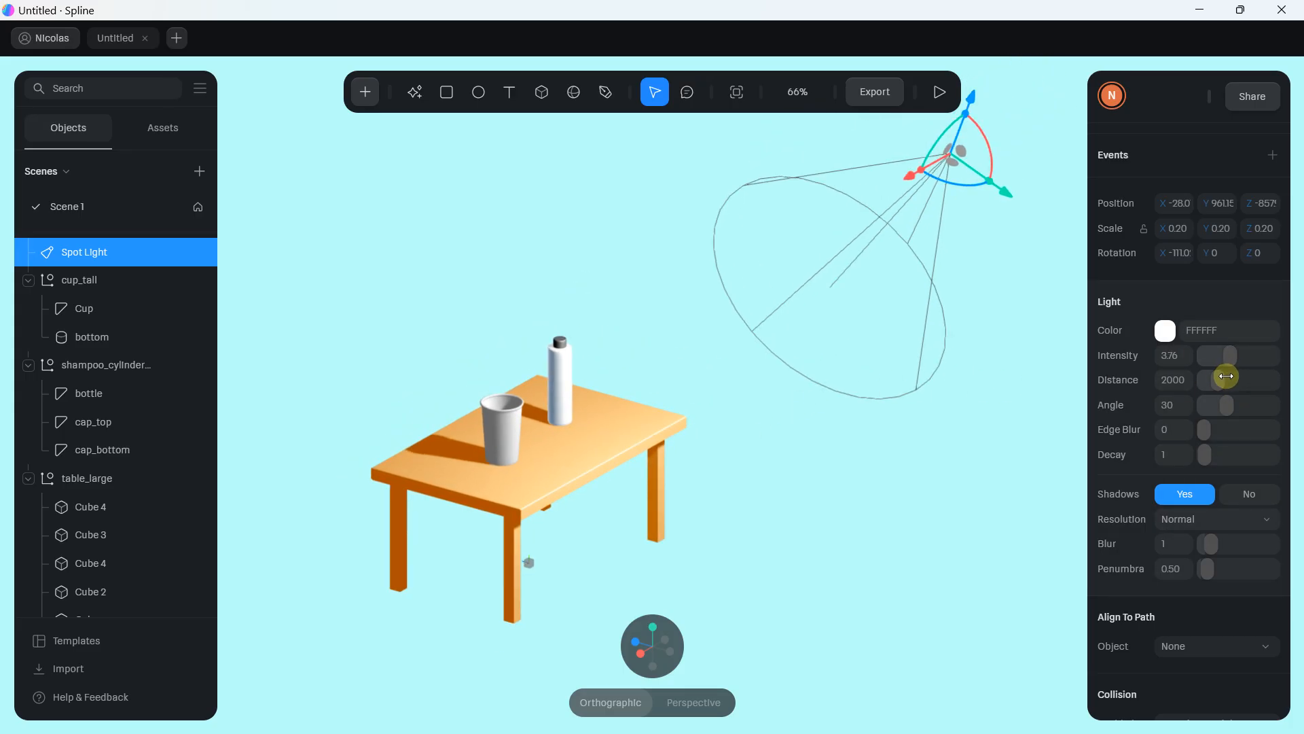
pyautogui.moveTo(1226, 376); pyautogui.dragTo(1210, 461)
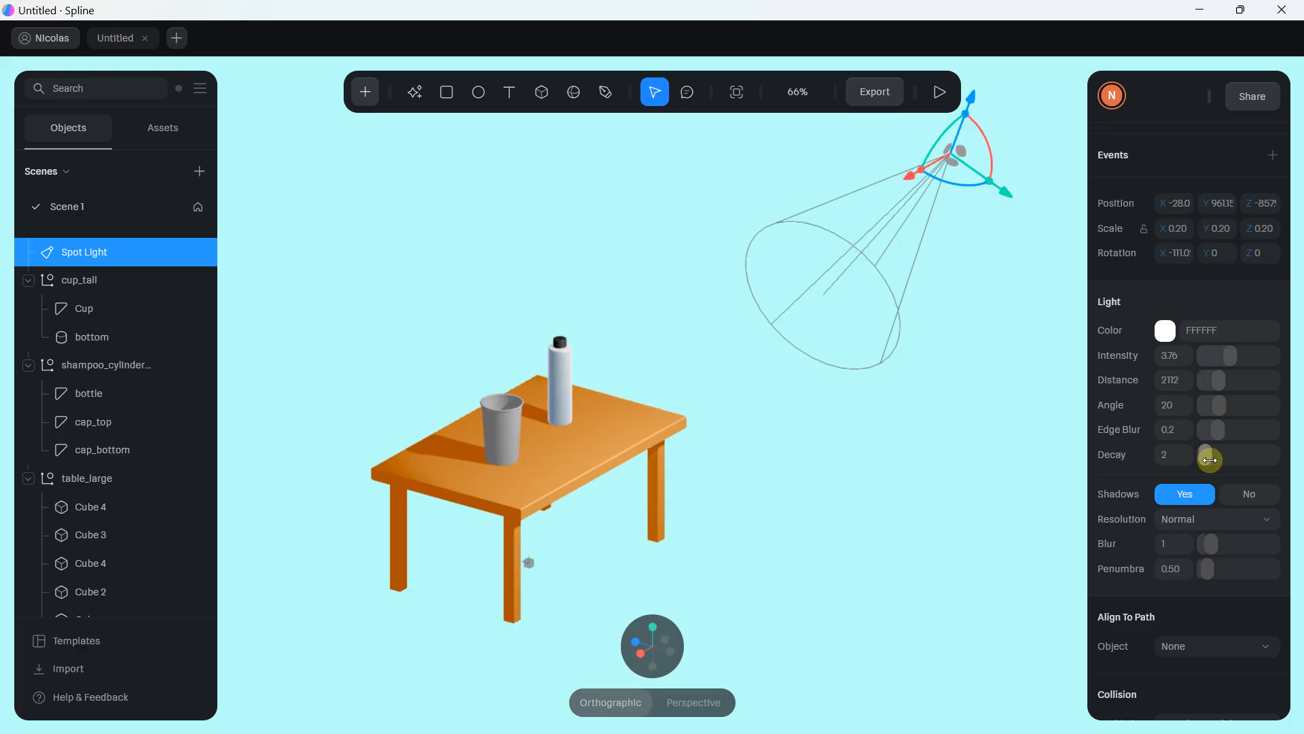
pyautogui.click(1173, 454)
pyautogui.write('1')
pyautogui.press('Return')
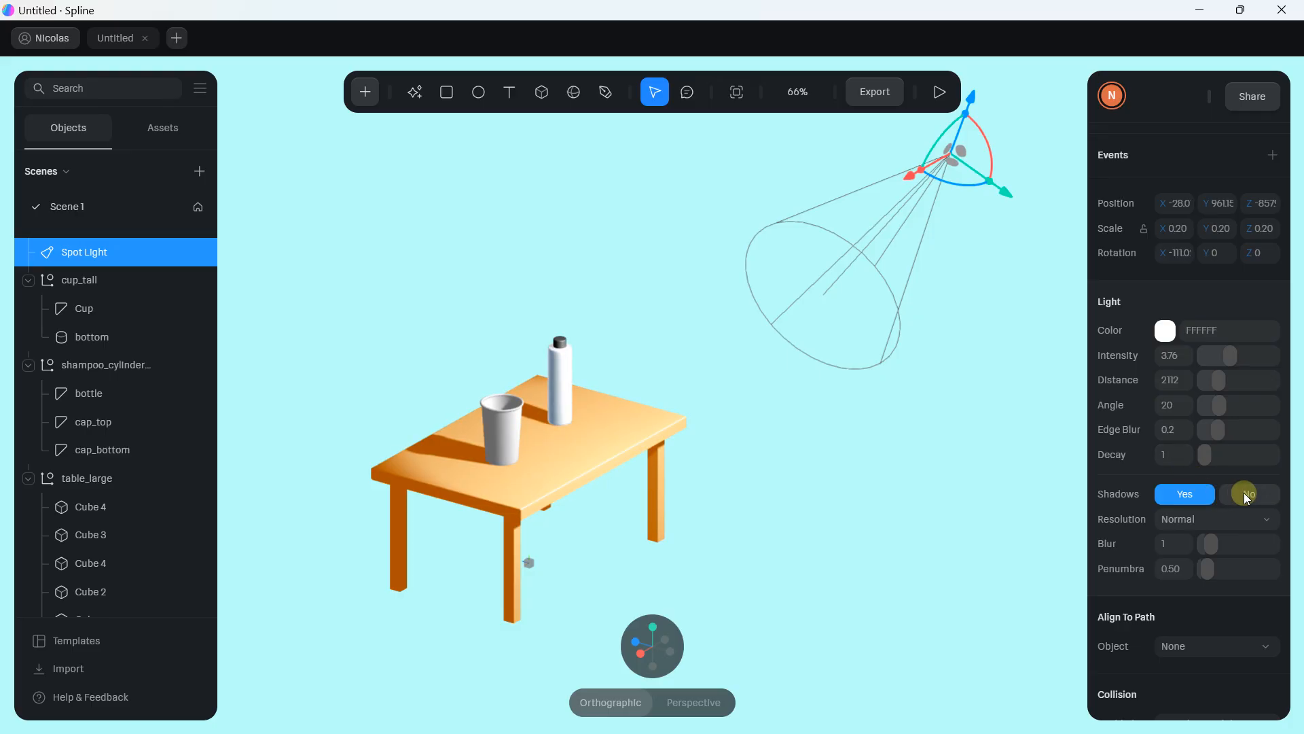
# Step: Turn the Spot Light's shadows off to compare the lighting on the table, and turn them back on
pyautogui.click(1244, 494)
pyautogui.scroll(3, 606, 350)
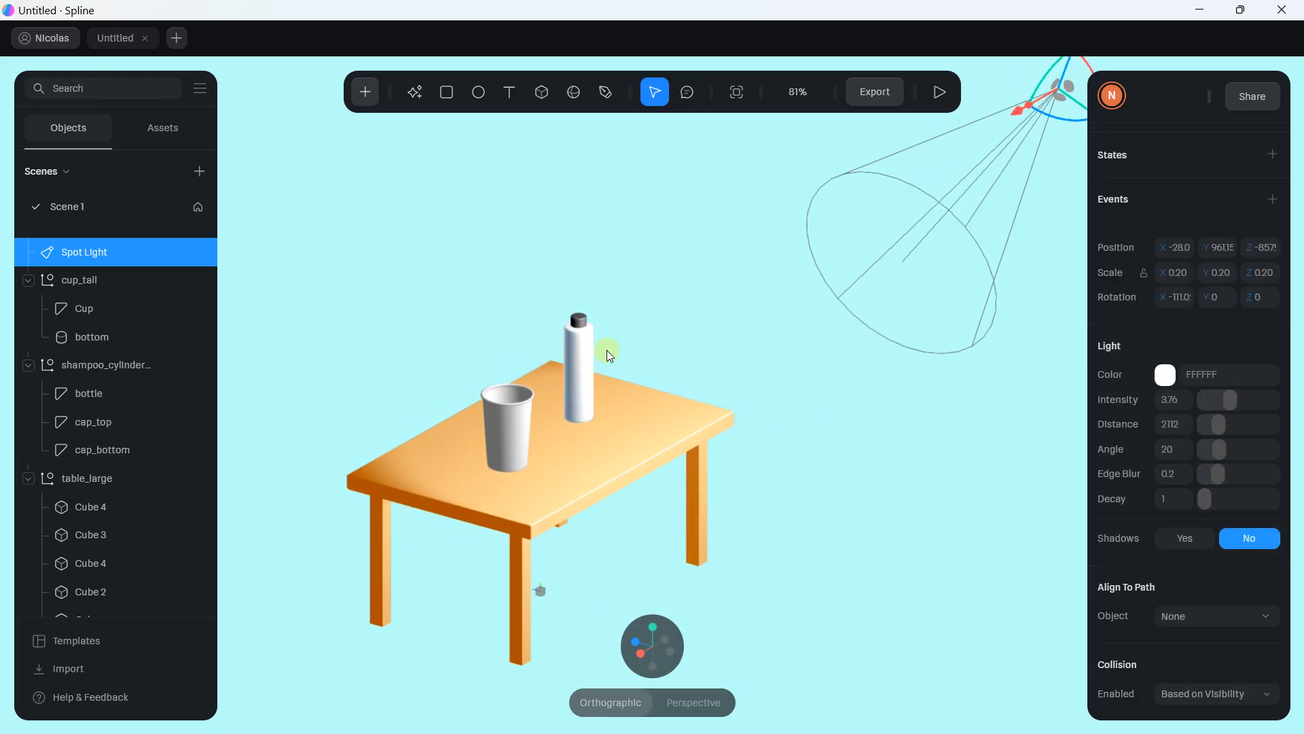
pyautogui.moveTo(650, 341); pyautogui.dragTo(588, 344, button='middle')
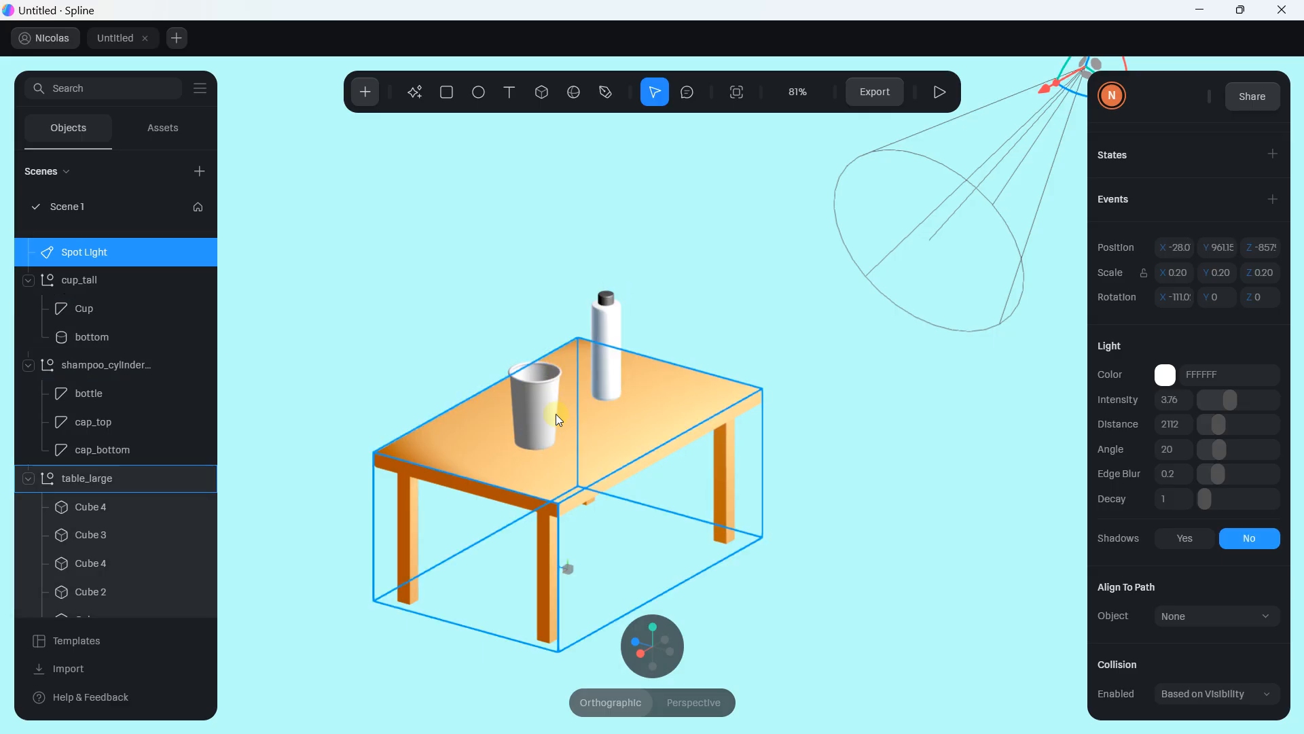
pyautogui.click(1182, 538)
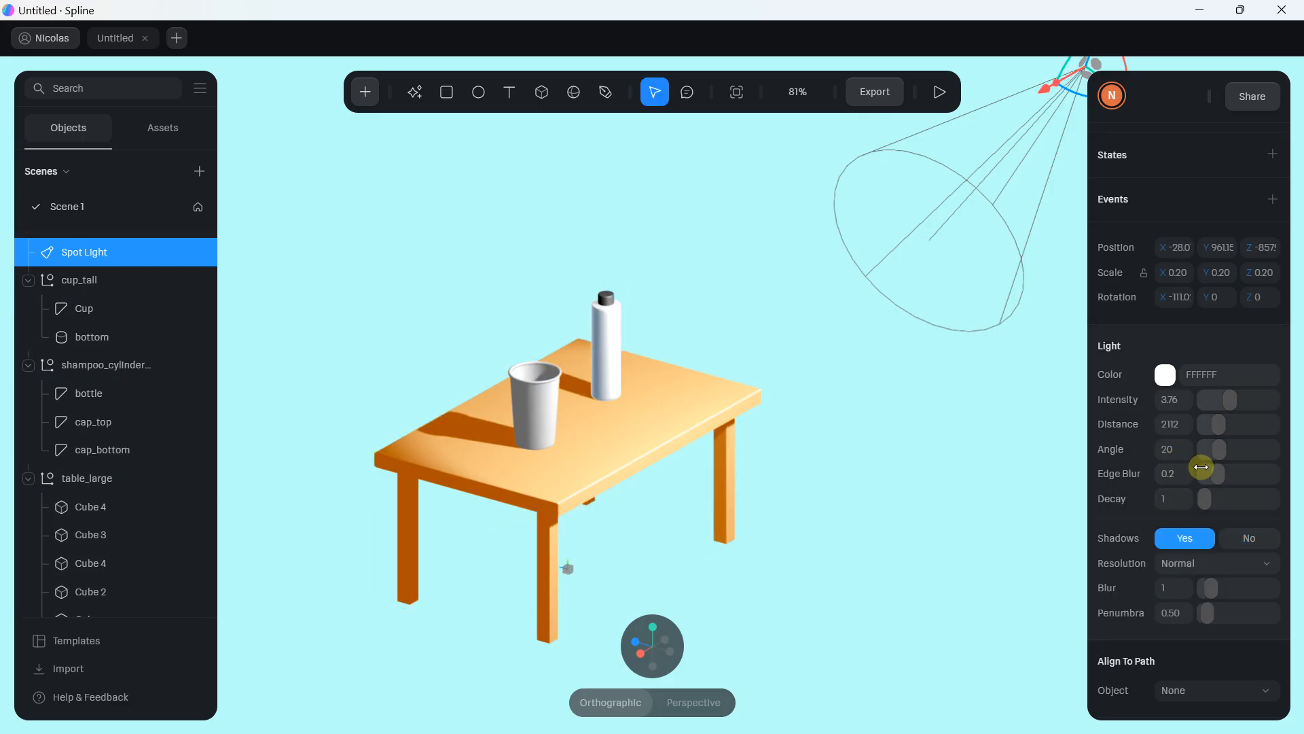
# Step: Set the Spot Light's shadow blur to 1.69 and penumbra to 1.29
pyautogui.scroll(-1, 1196, 476)
pyautogui.moveTo(1212, 513); pyautogui.dragTo(1213, 554)
pyautogui.scroll(-5, 766, 352)
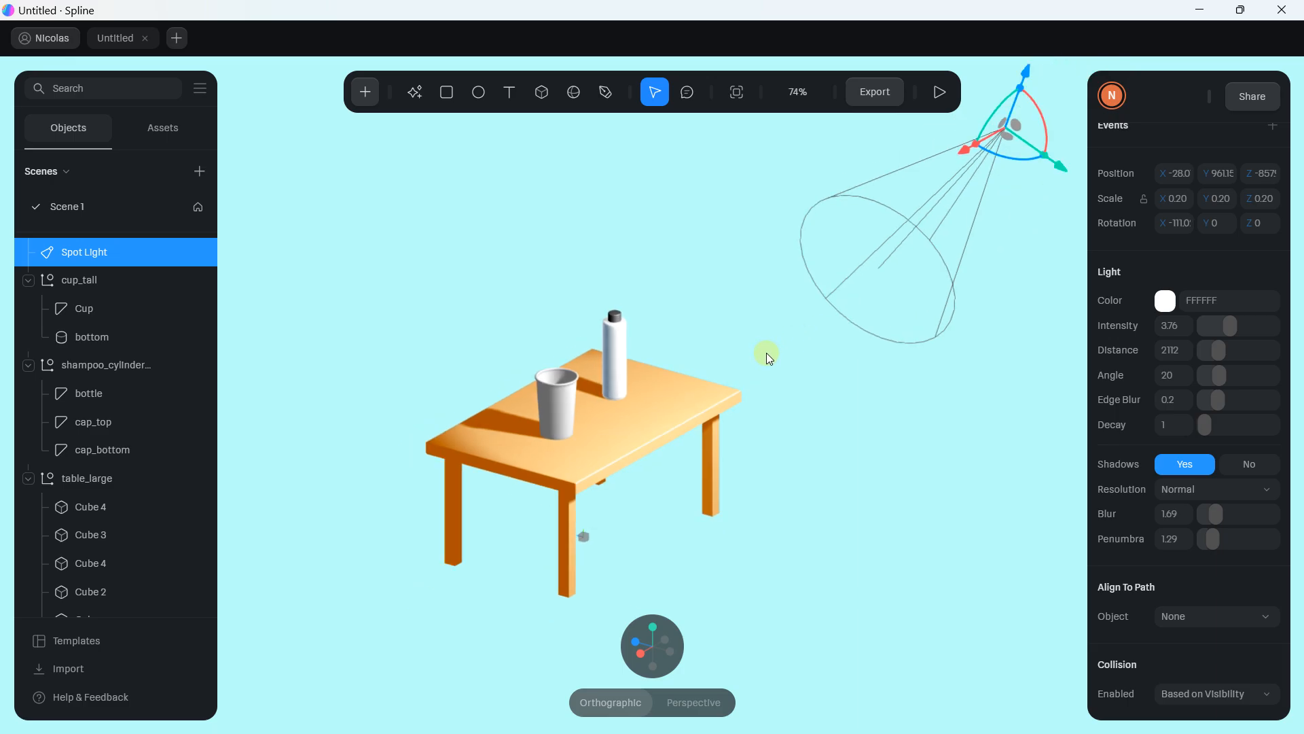
pyautogui.moveTo(798, 336); pyautogui.dragTo(785, 356, button='middle')
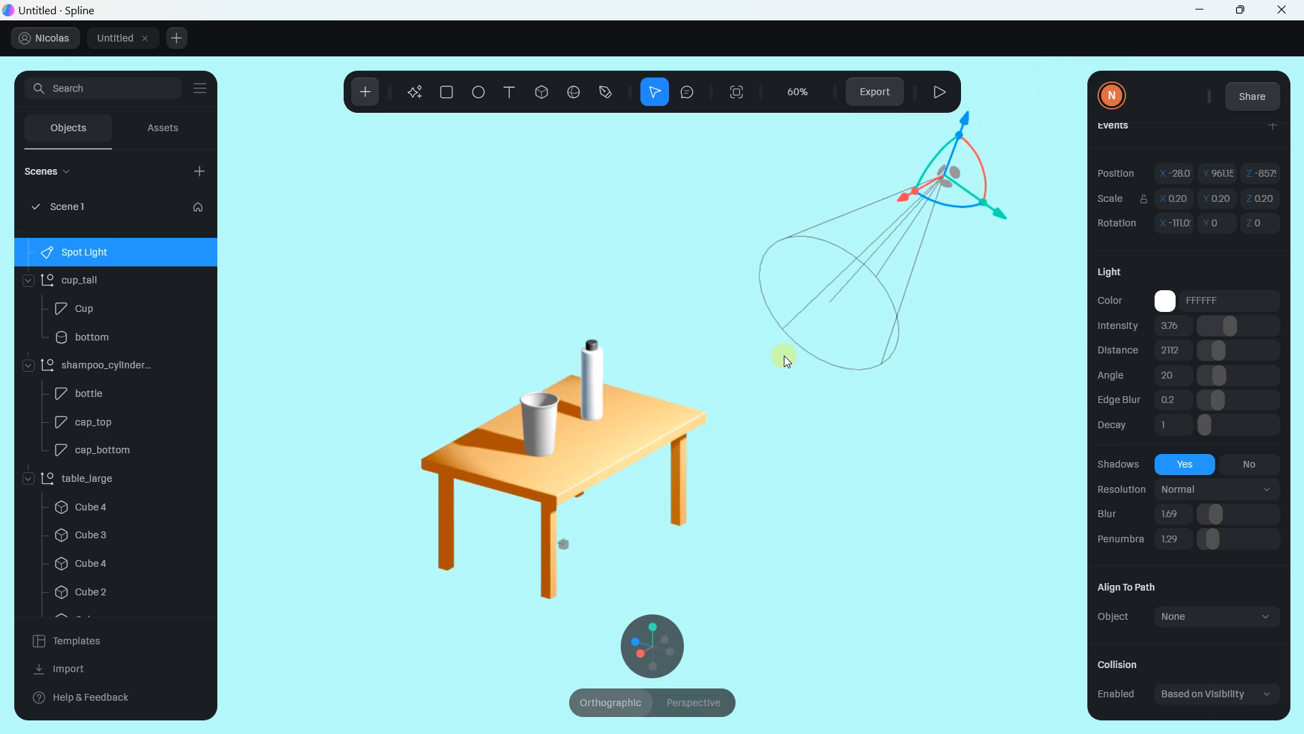
# Step: Play the scene preview, examine the lit cup and bottle from another angle and close up, and exit the preview
pyautogui.click(941, 95)
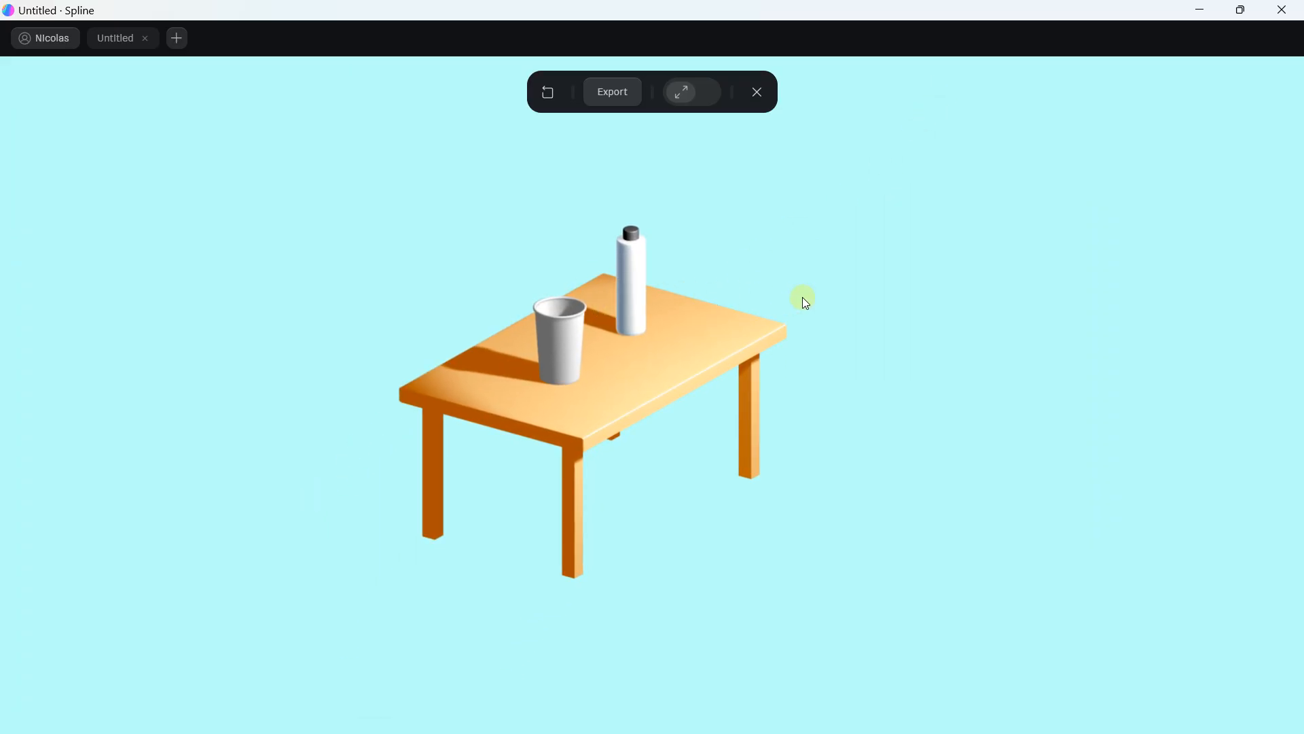
pyautogui.moveTo(806, 302); pyautogui.dragTo(680, 314)
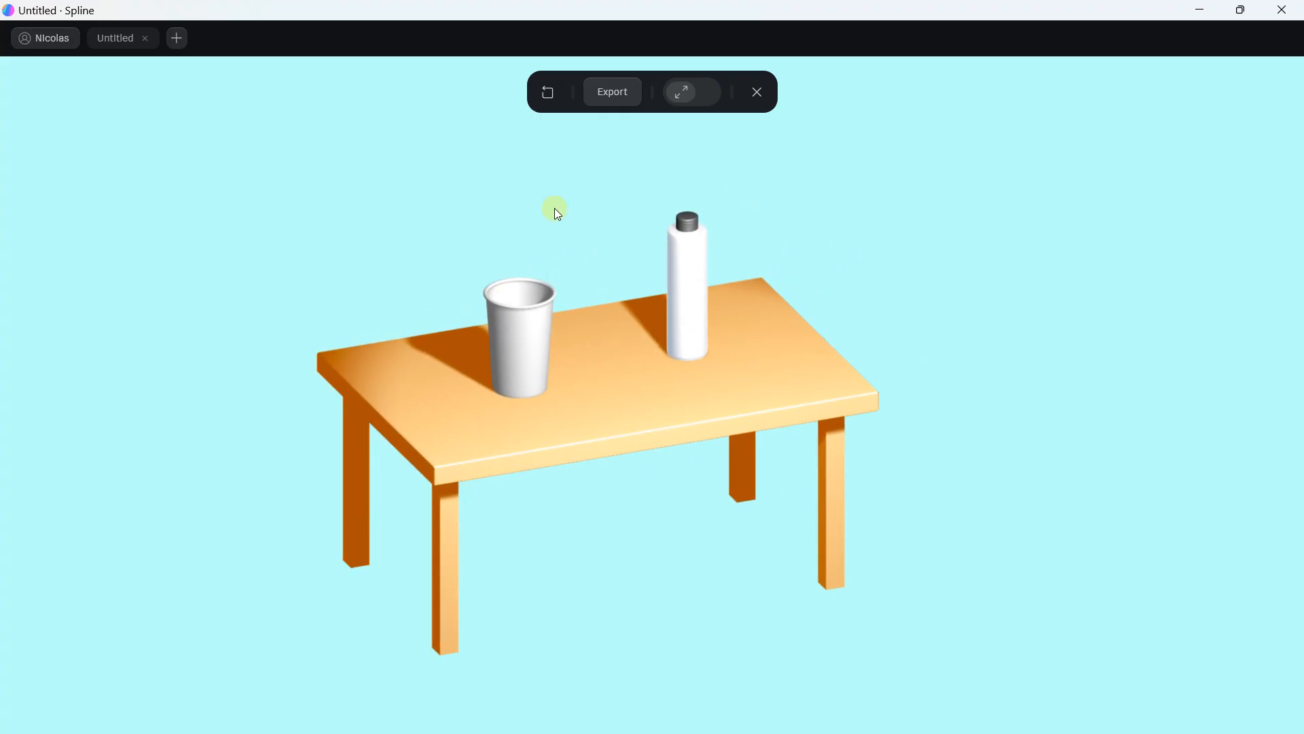
pyautogui.scroll(5, 536, 239)
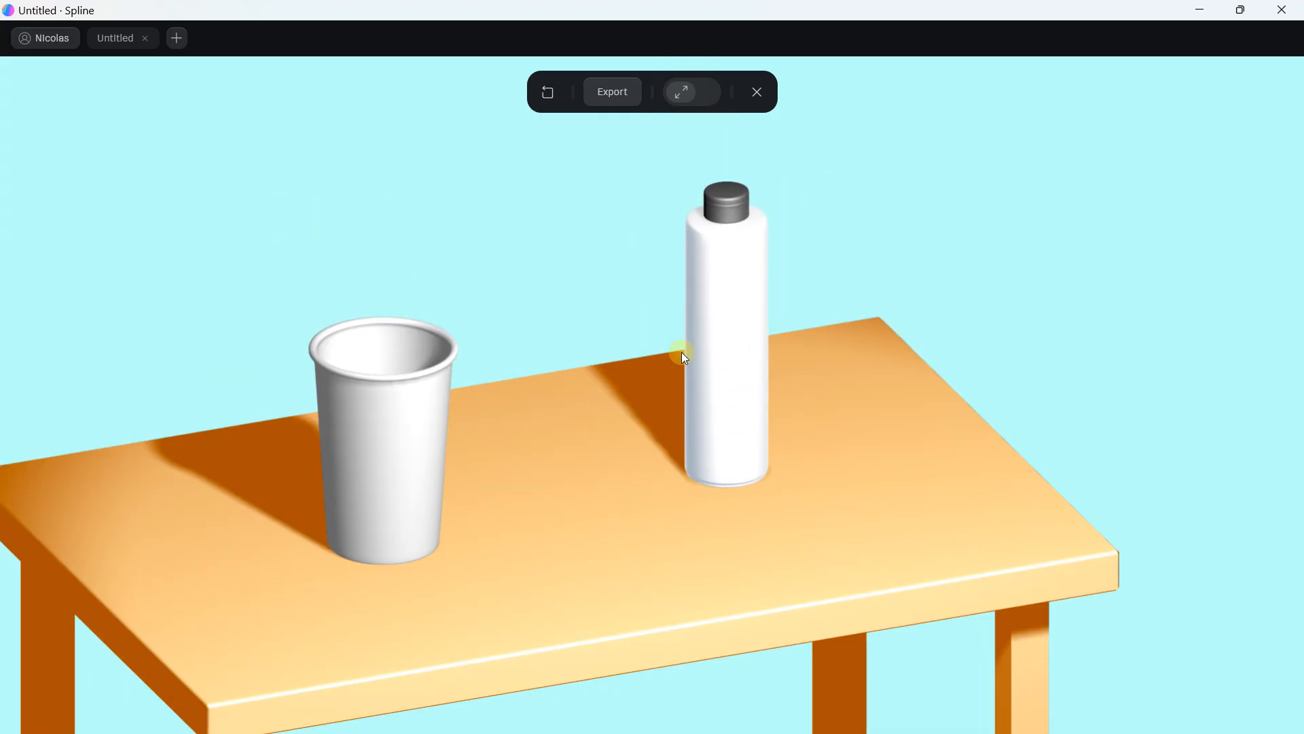
pyautogui.scroll(3, 682, 351)
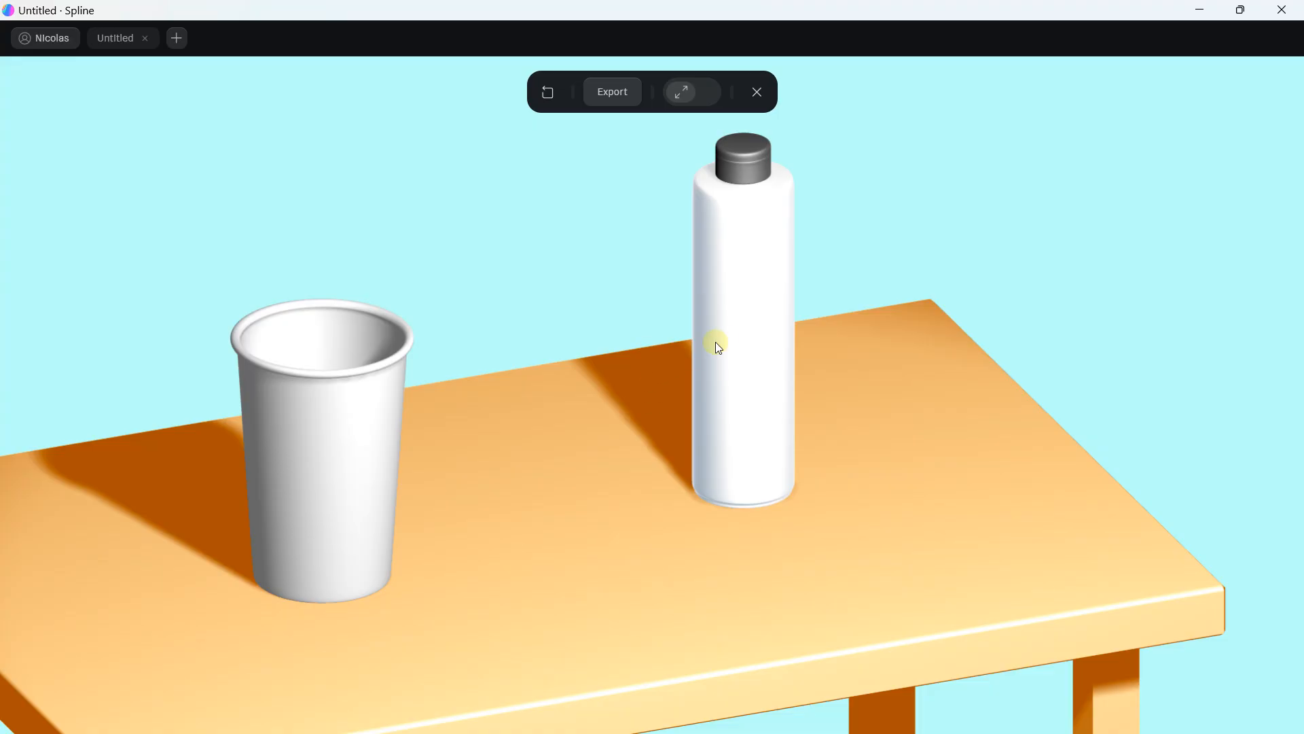
pyautogui.scroll(2, 731, 312)
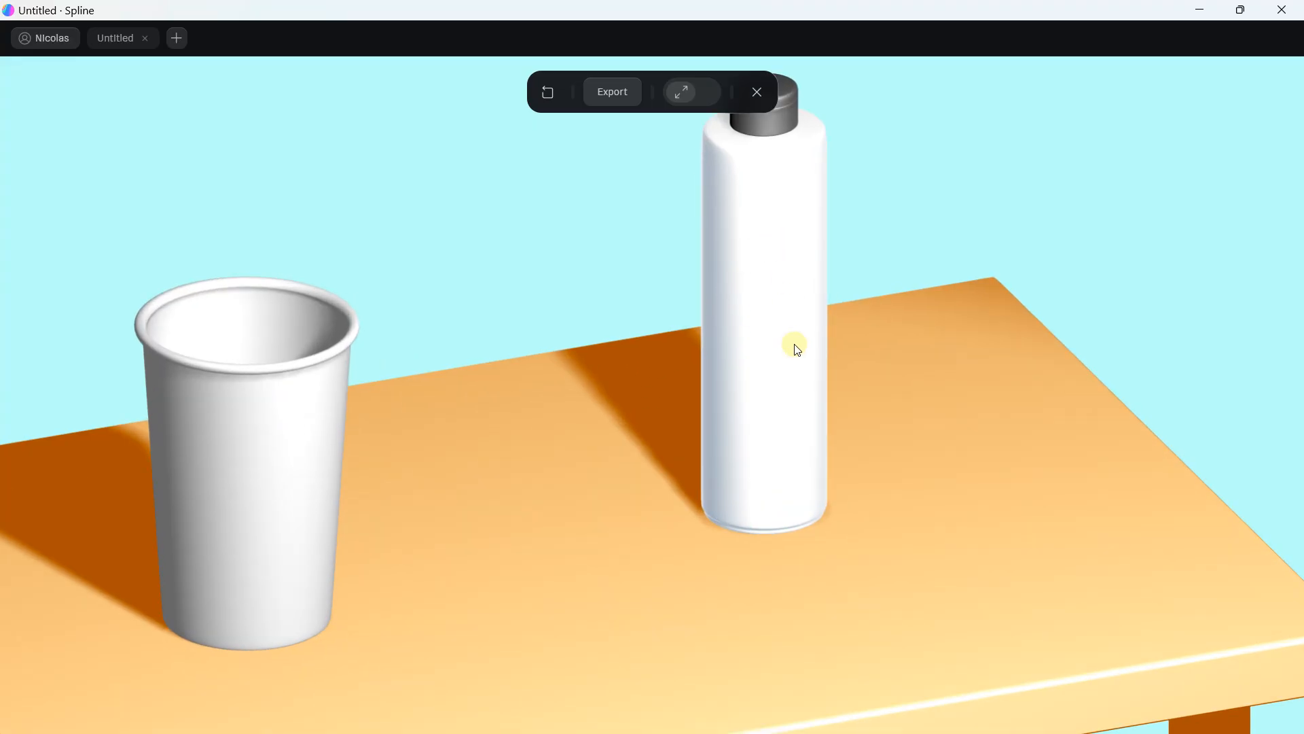
pyautogui.scroll(-6, 798, 348)
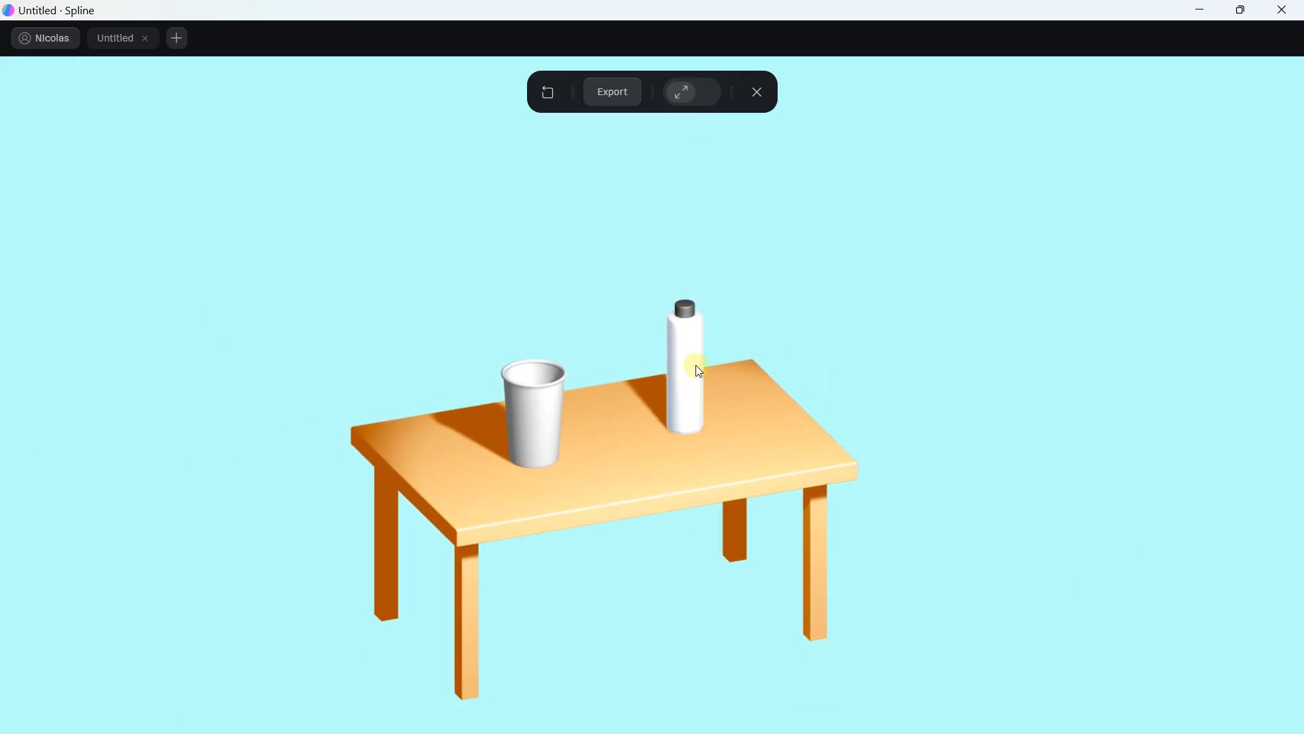
pyautogui.click(758, 92)
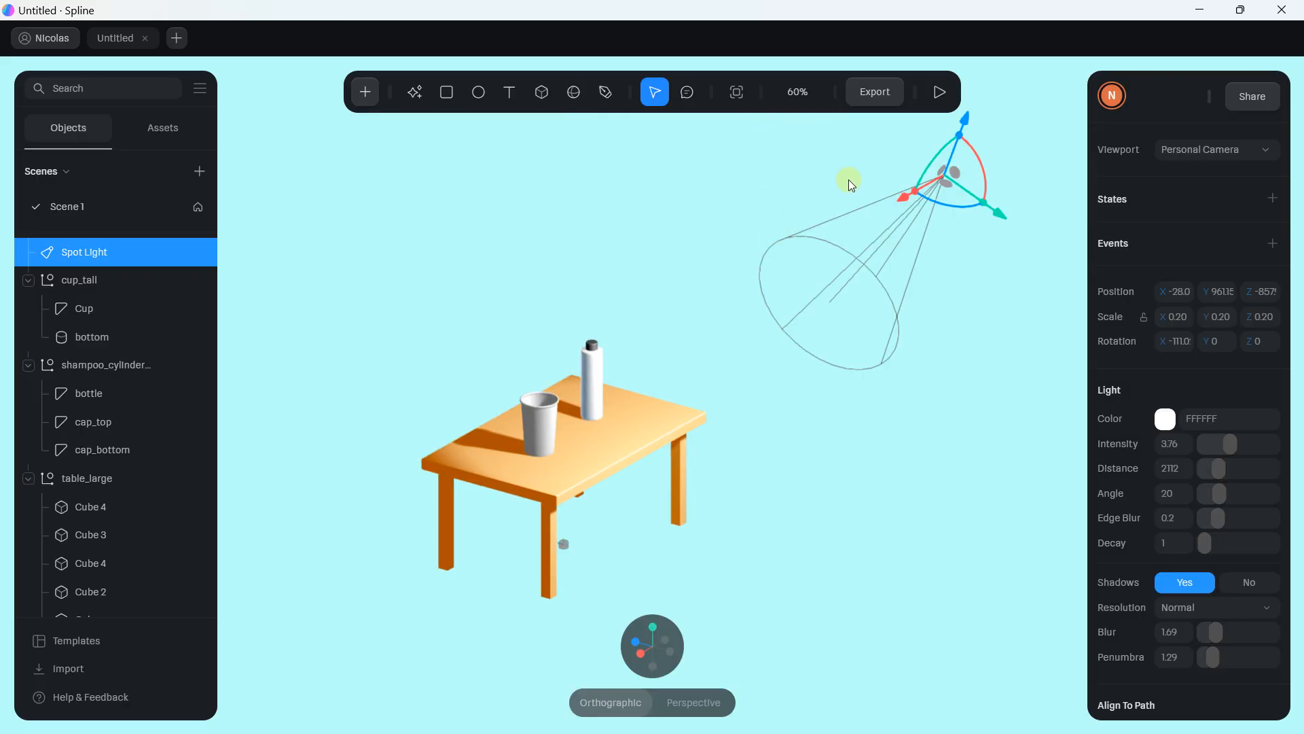
# Step: Turn ambient light back on in the scene's Light settings
pyautogui.click(744, 210)
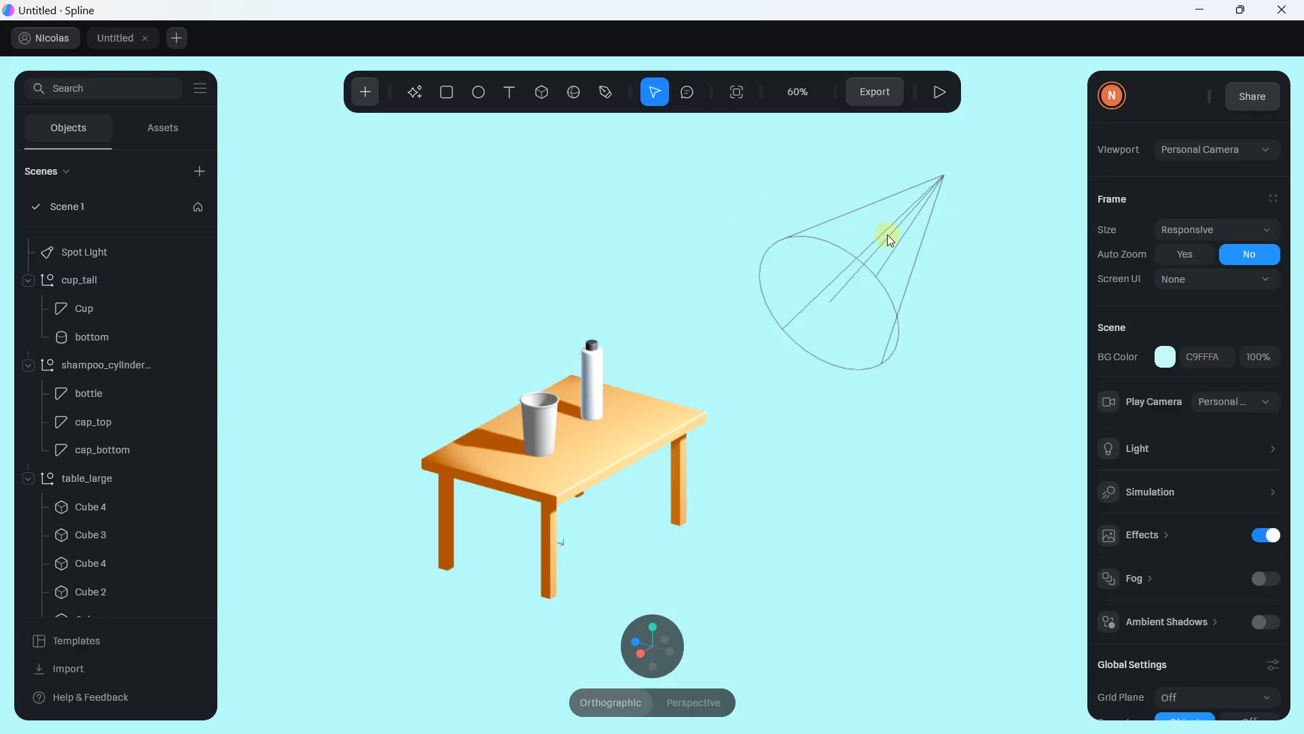
pyautogui.scroll(-1, 63, 380)
pyautogui.scroll(1, 75, 271)
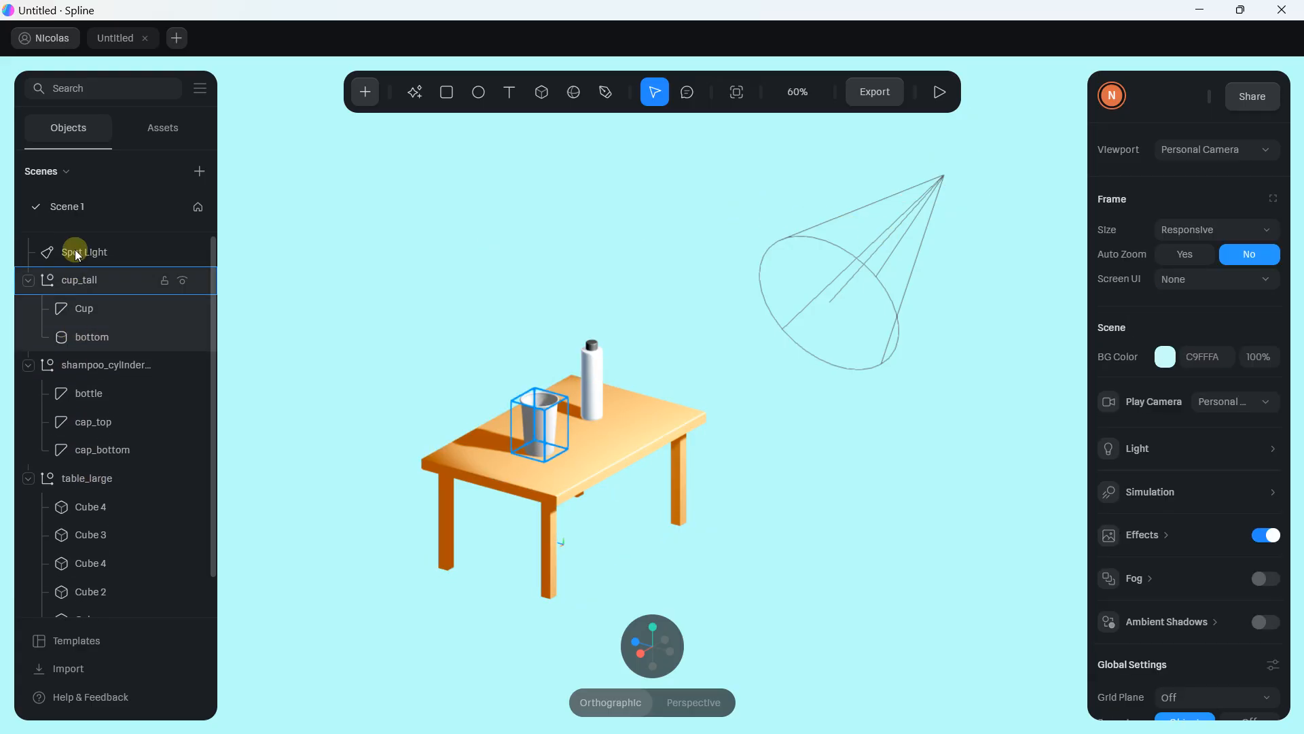
pyautogui.click(76, 253)
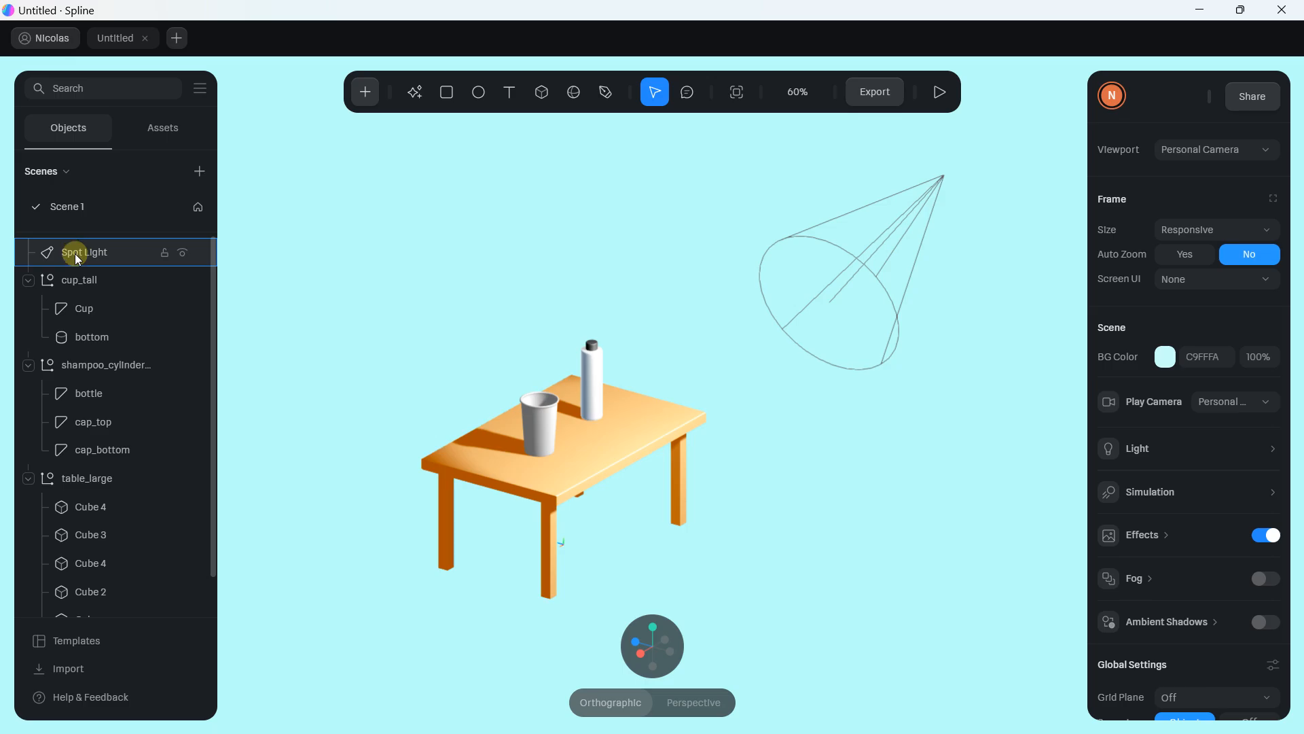
pyautogui.click(842, 402)
pyautogui.scroll(-2, 1206, 327)
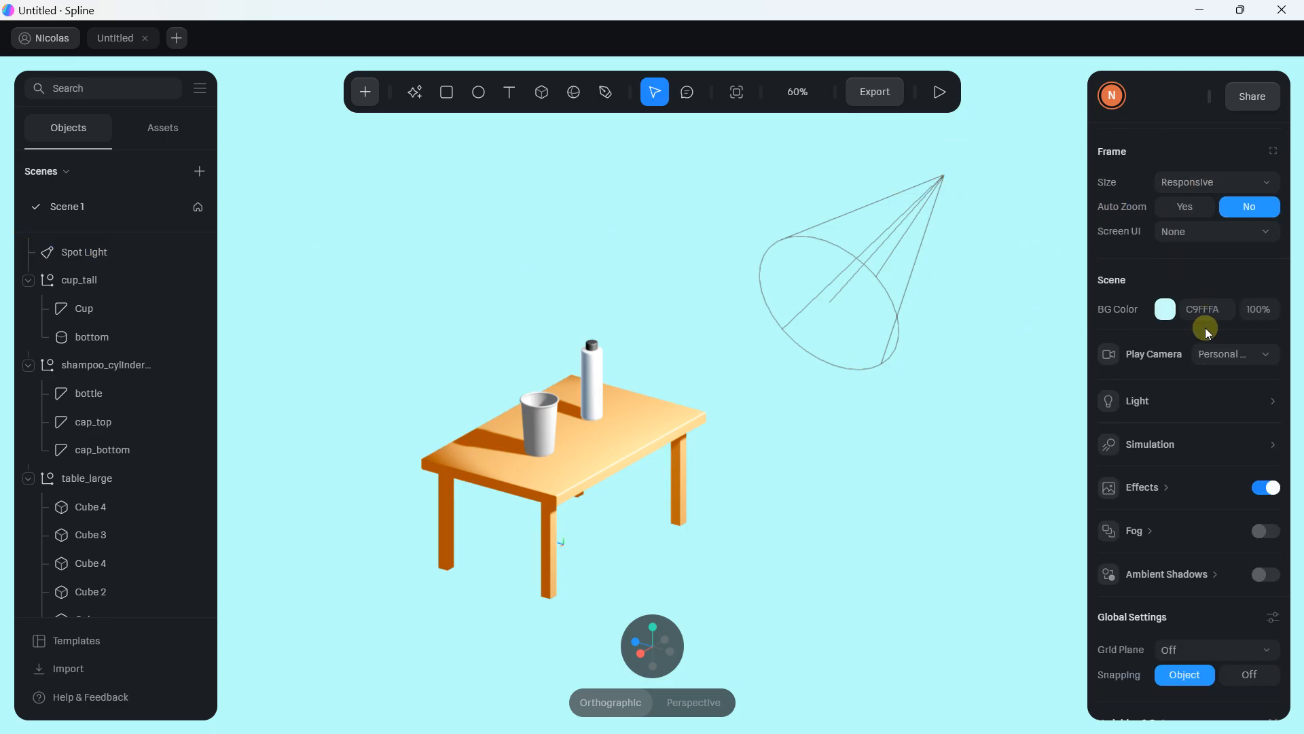
pyautogui.click(1193, 362)
pyautogui.click(1184, 385)
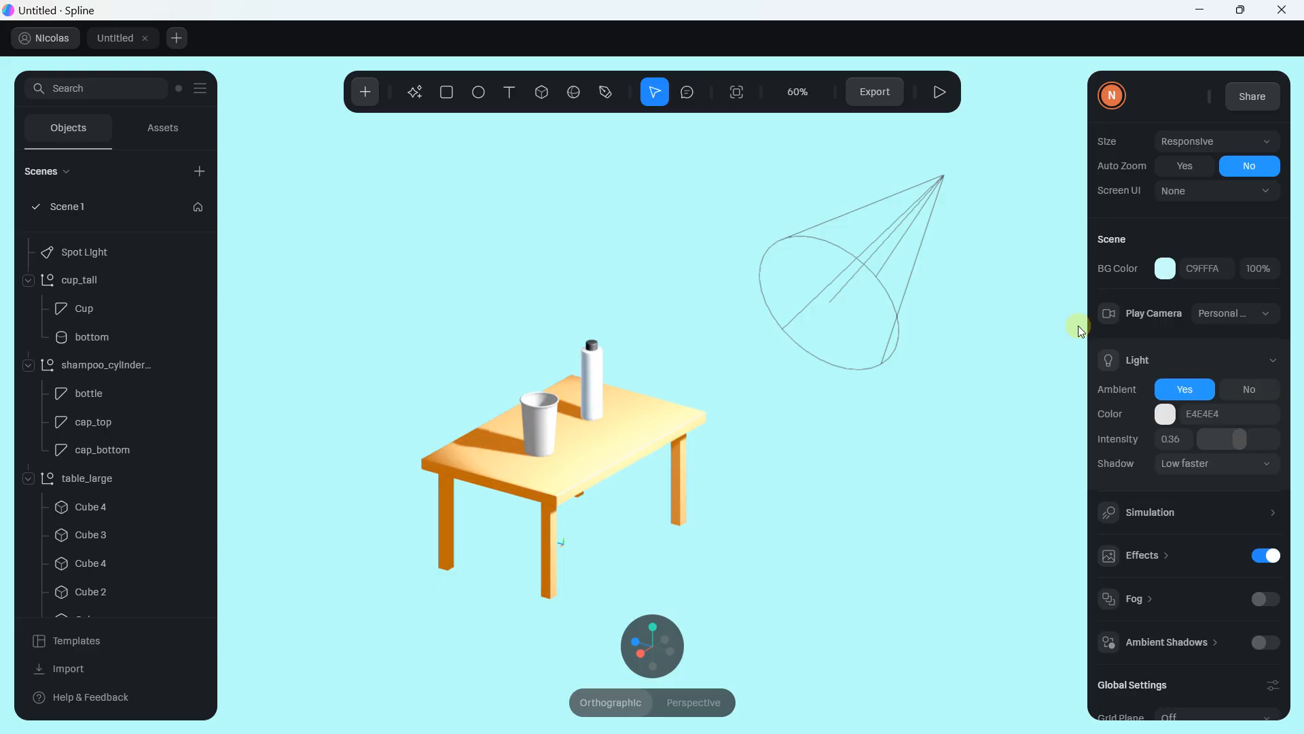
# Step: Delete the Spot Light from the scene
pyautogui.click(97, 309)
pyautogui.click(99, 257)
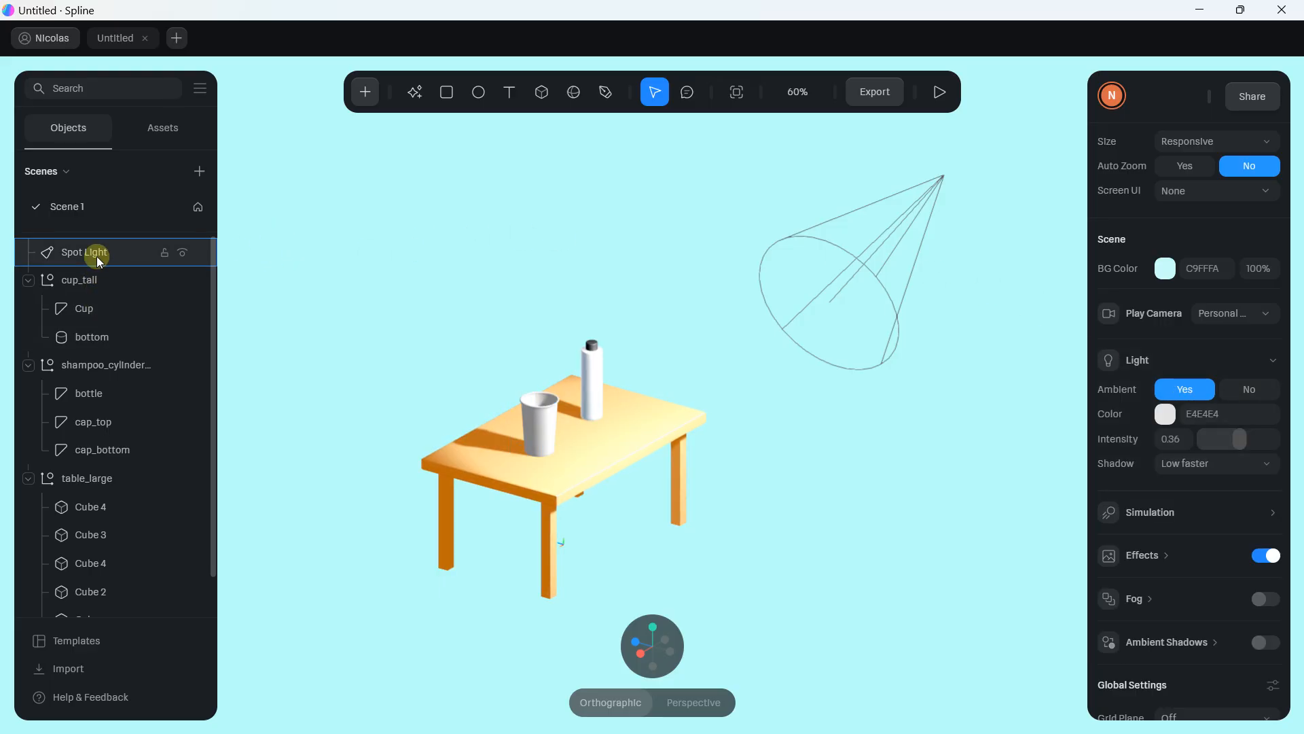
pyautogui.press('Delete')
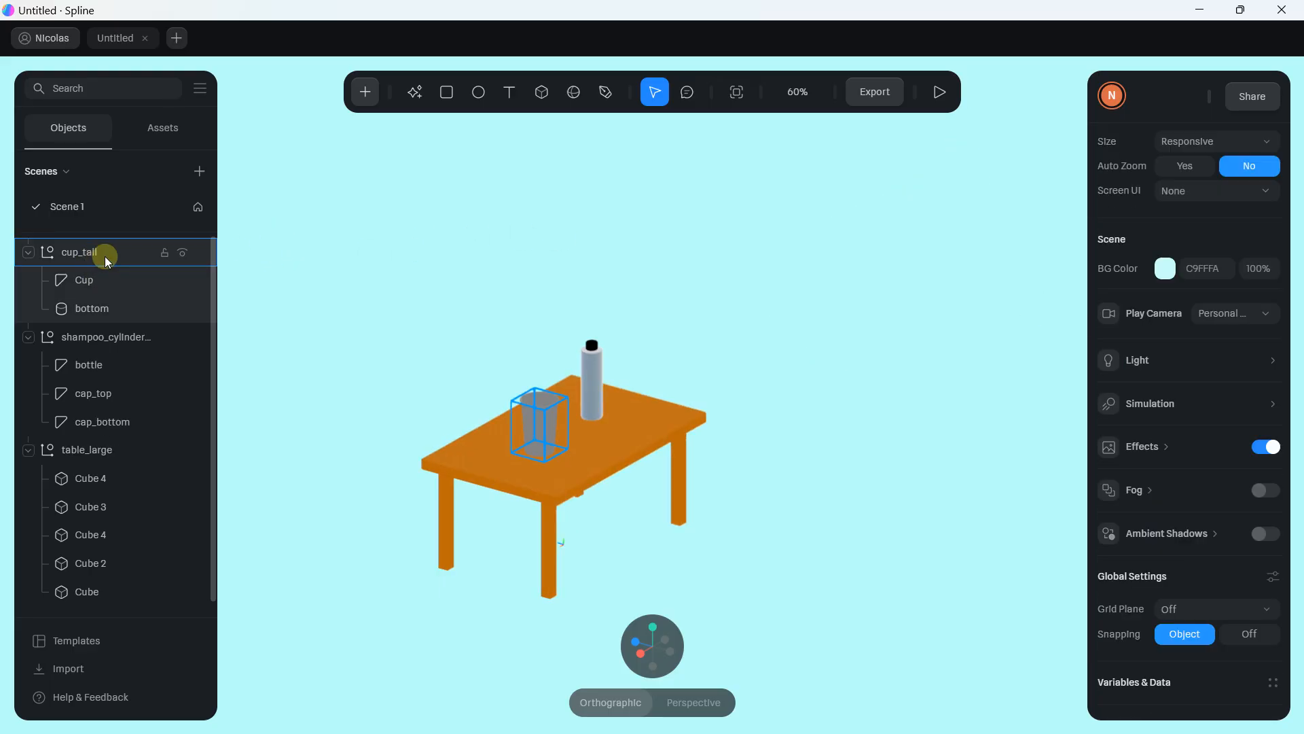
# Step: Show the scene's Light settings and examine the ambient-lit table, cup and shampoo bottle from several angles
pyautogui.click(642, 415)
pyautogui.moveTo(751, 381); pyautogui.dragTo(695, 315)
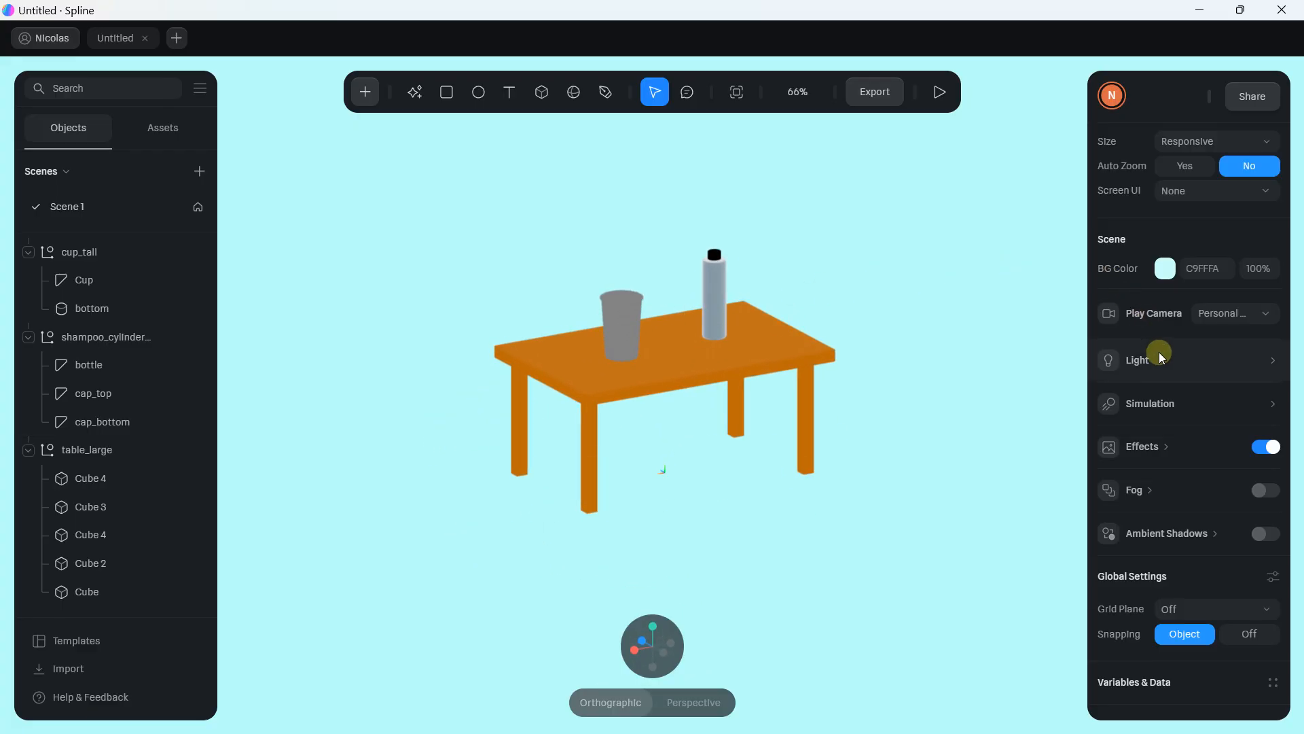
pyautogui.click(1218, 355)
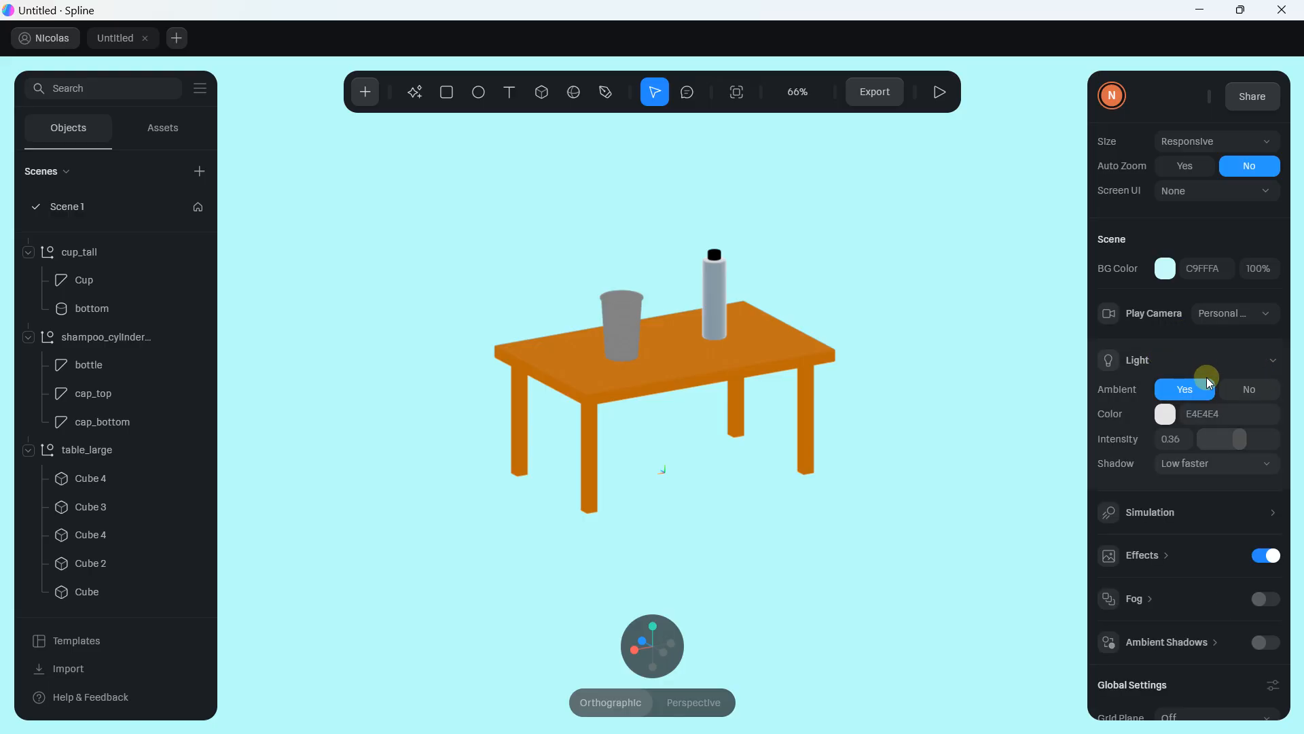
pyautogui.moveTo(720, 314); pyautogui.dragTo(670, 357, button='right')
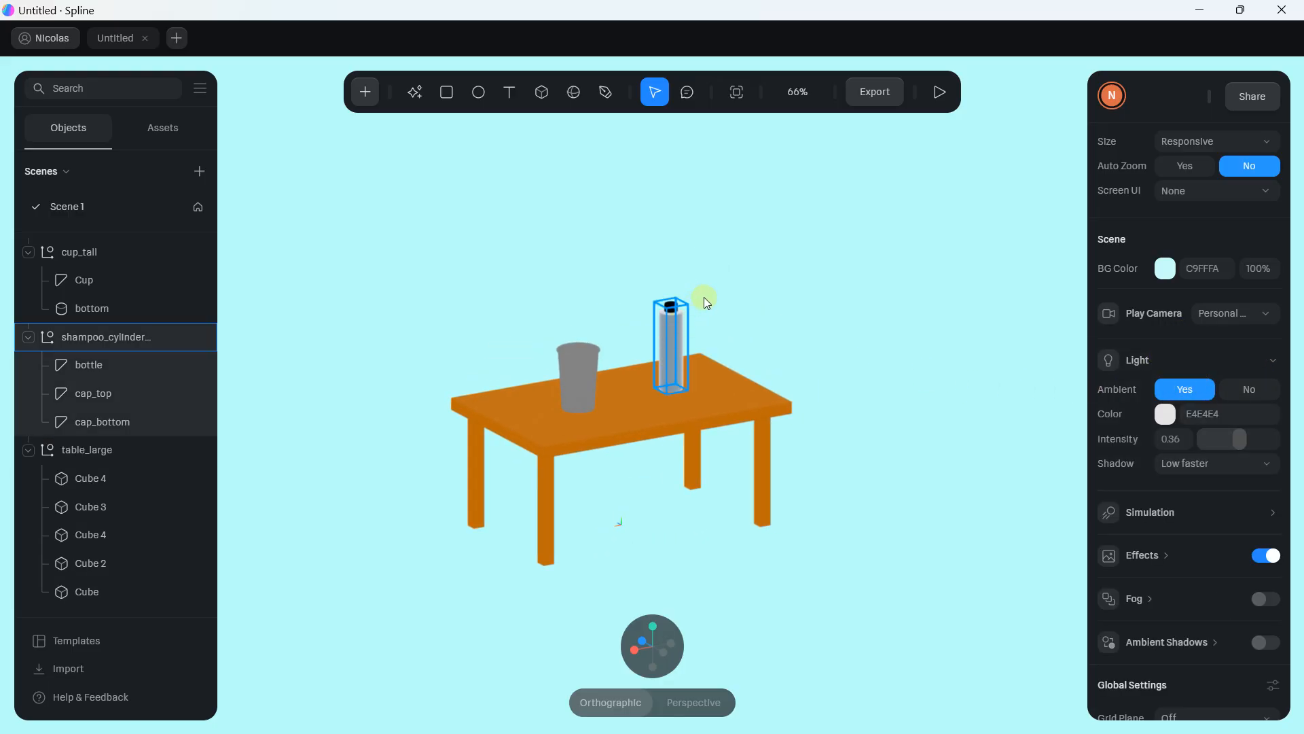
pyautogui.moveTo(743, 282); pyautogui.dragTo(699, 329)
pyautogui.click(698, 329)
pyautogui.moveTo(698, 329)
pyautogui.mouseDown(button='right')
pyautogui.moveTo(687, 320)
pyautogui.moveTo(691, 330)
pyautogui.mouseUp(button='right')
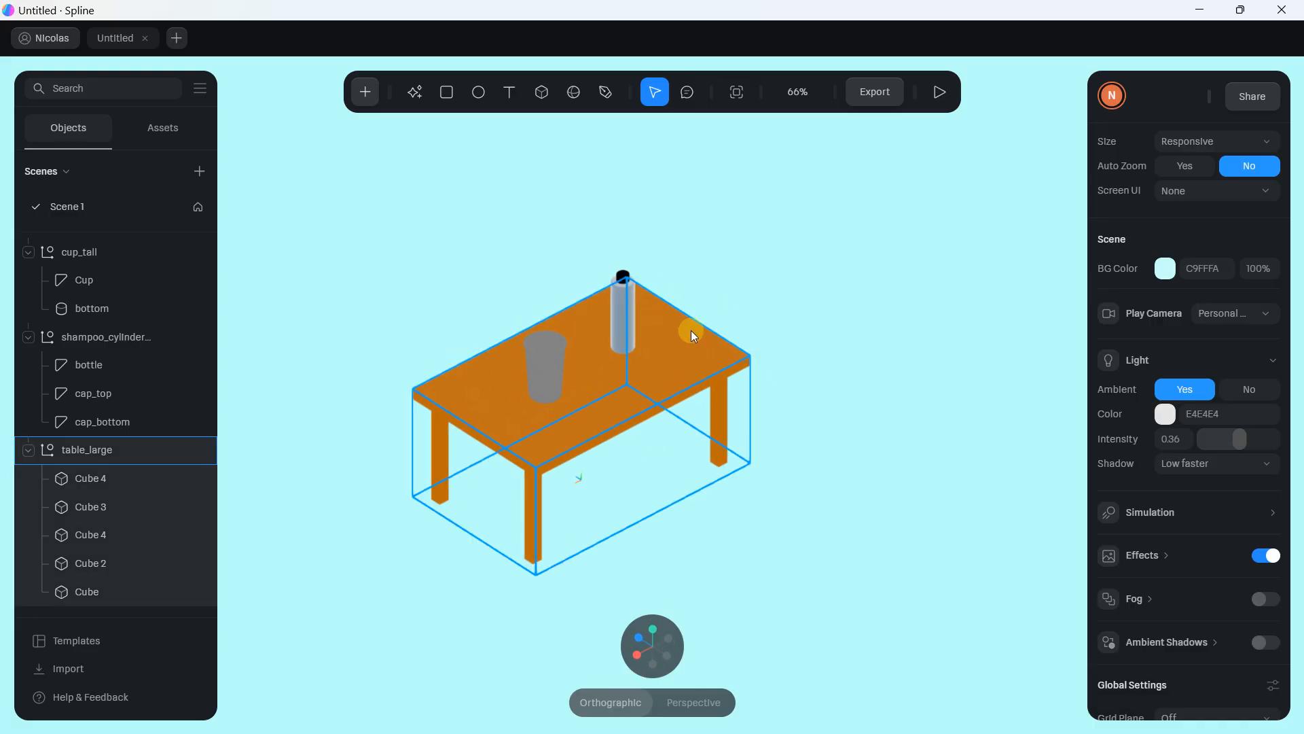
pyautogui.keyDown('alt'); pyautogui.moveTo(691, 330); pyautogui.dragTo(525, 314); pyautogui.keyUp('alt')
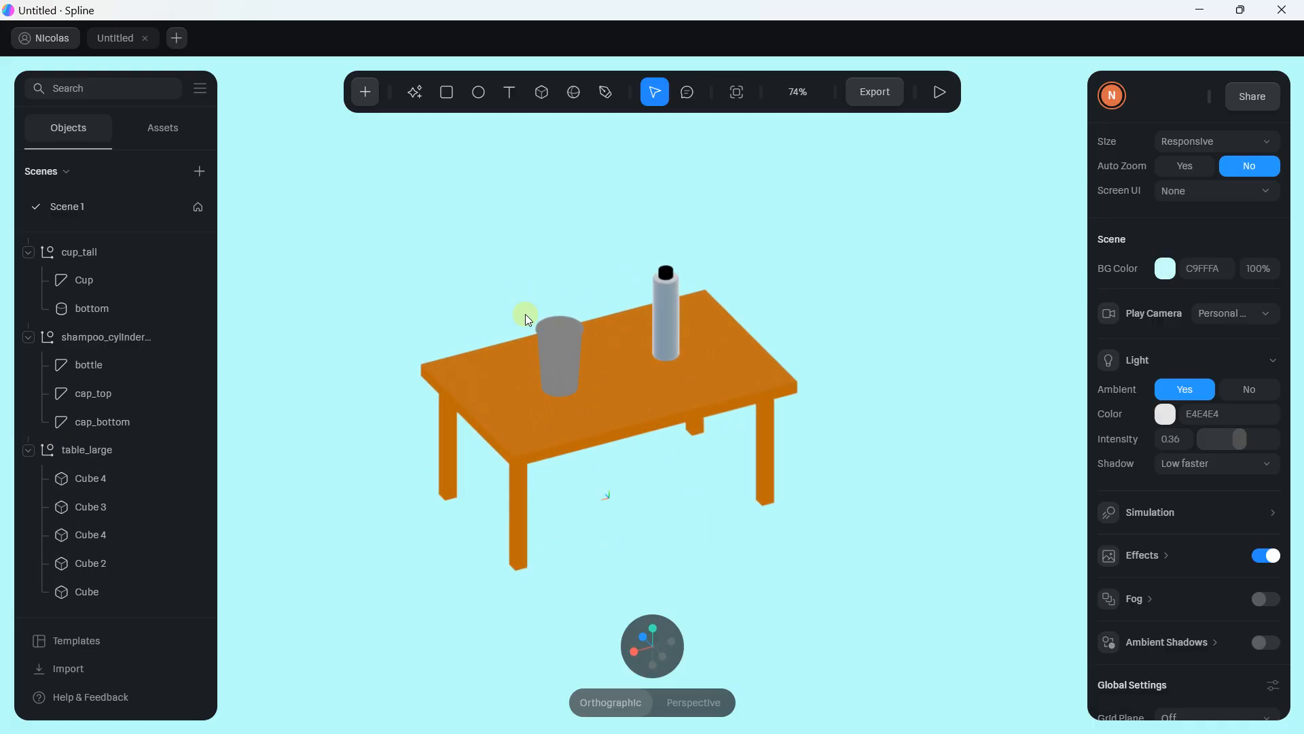
# Step: Clear the scene by deleting the cup, shampoo bottle and table, and turn off the scene's Effects
pyautogui.click(557, 332)
pyautogui.press('Delete')
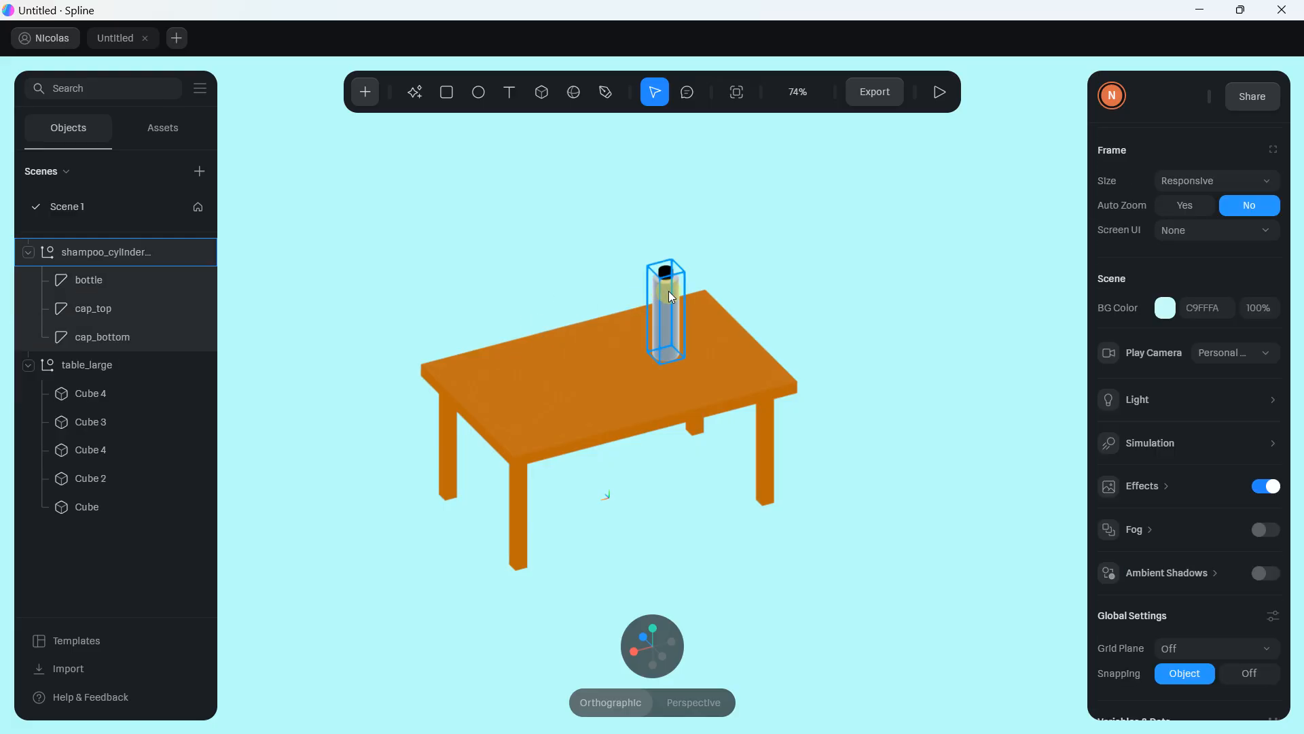
pyautogui.click(669, 291)
pyautogui.press('Delete')
pyautogui.click(724, 328)
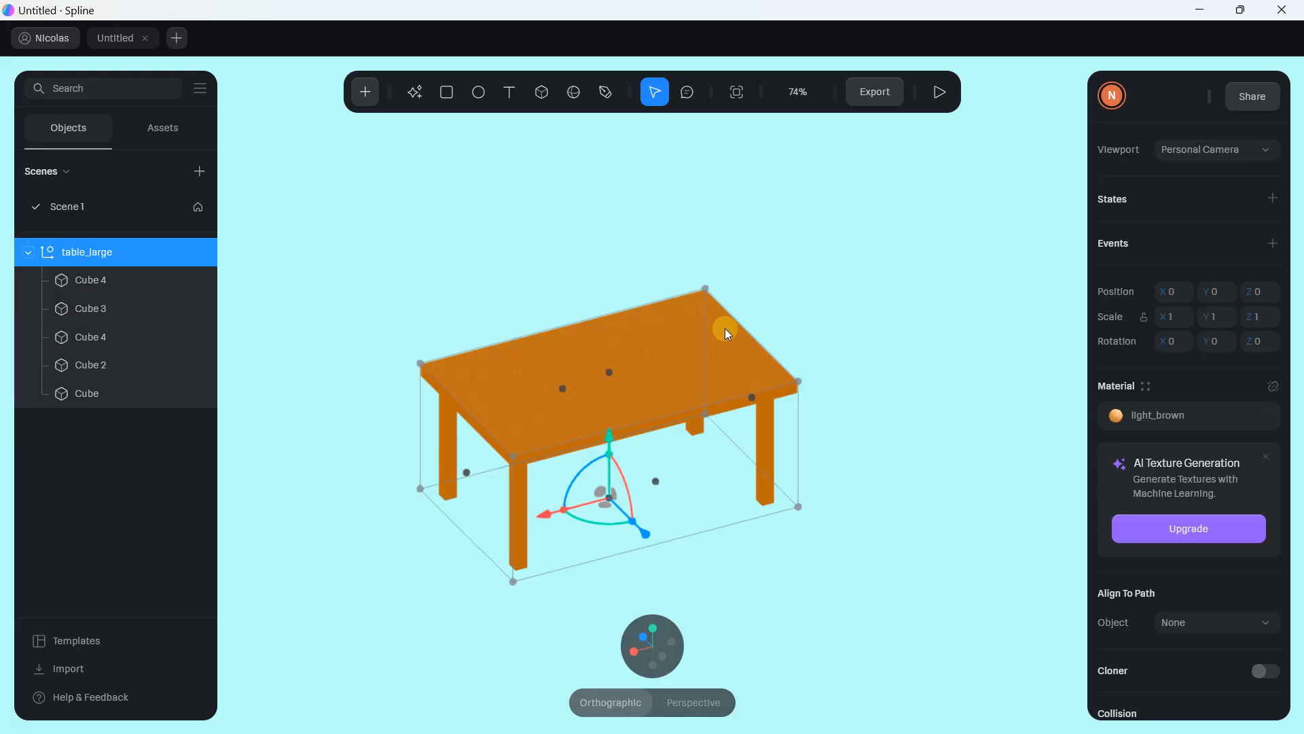
pyautogui.press('Delete')
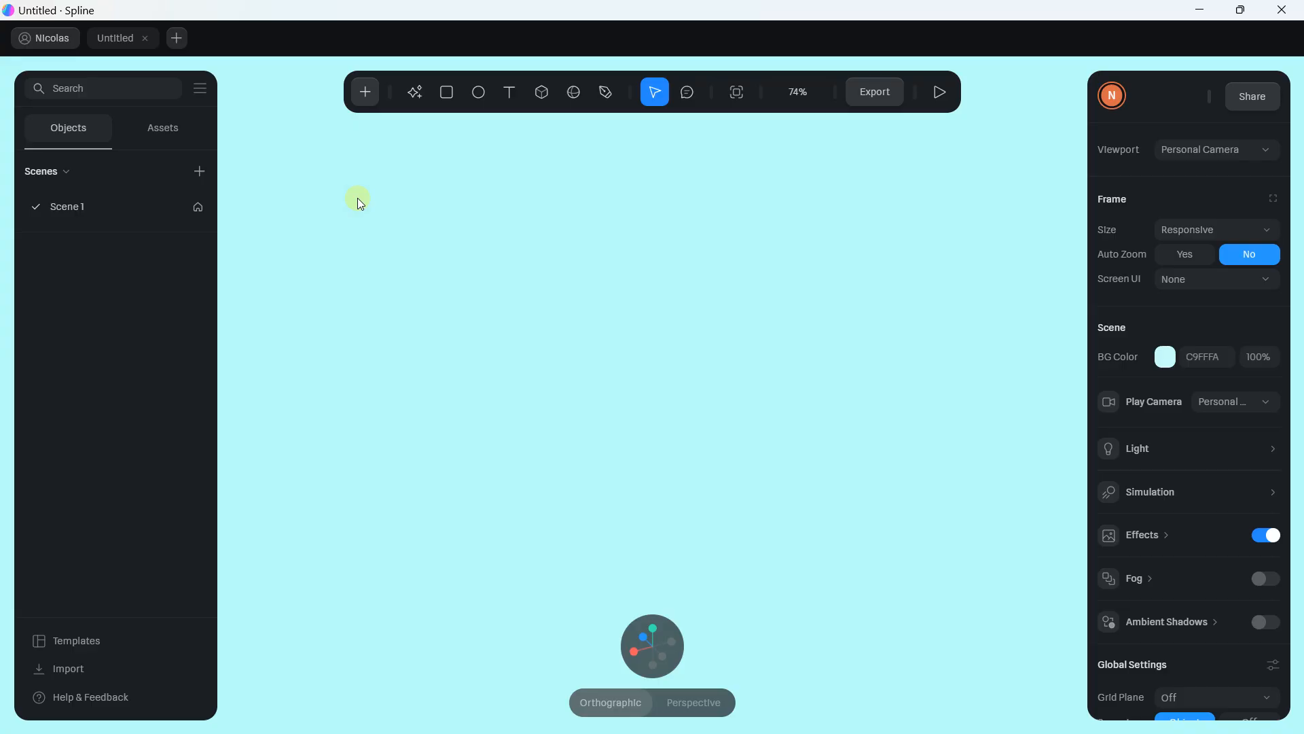
pyautogui.click(1265, 535)
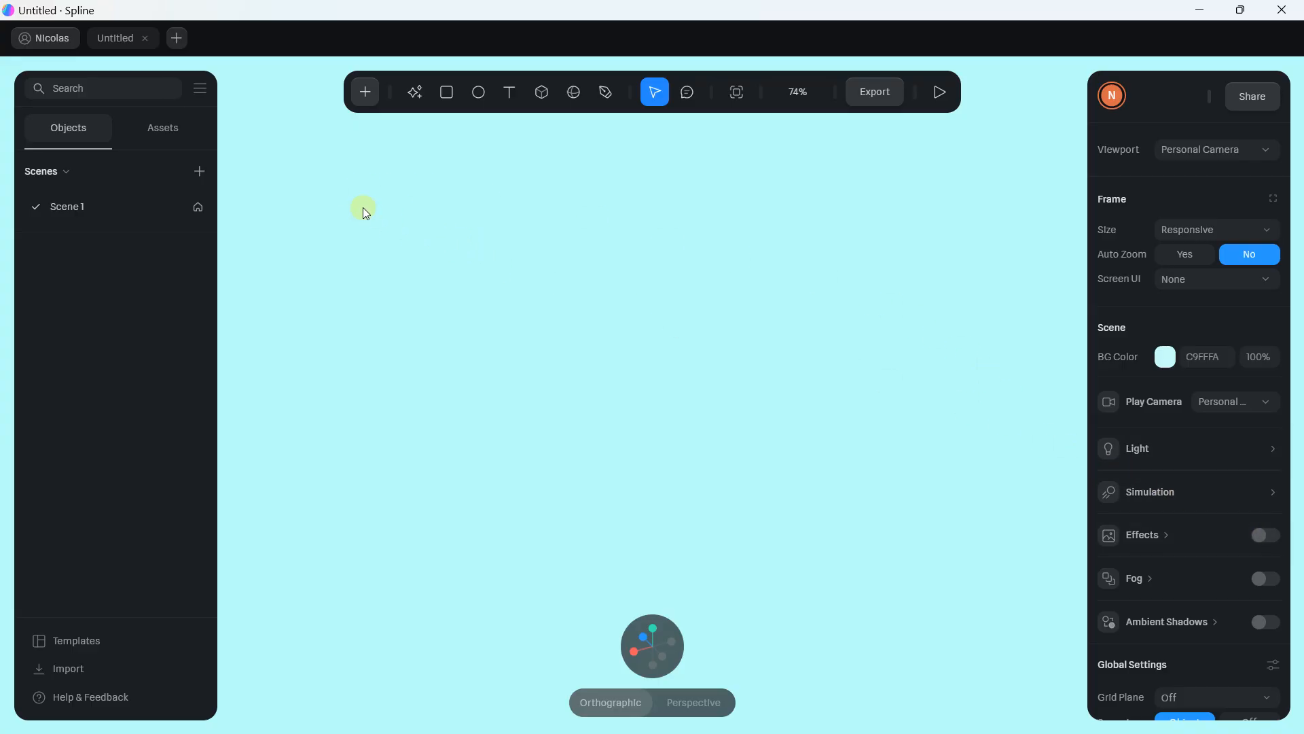